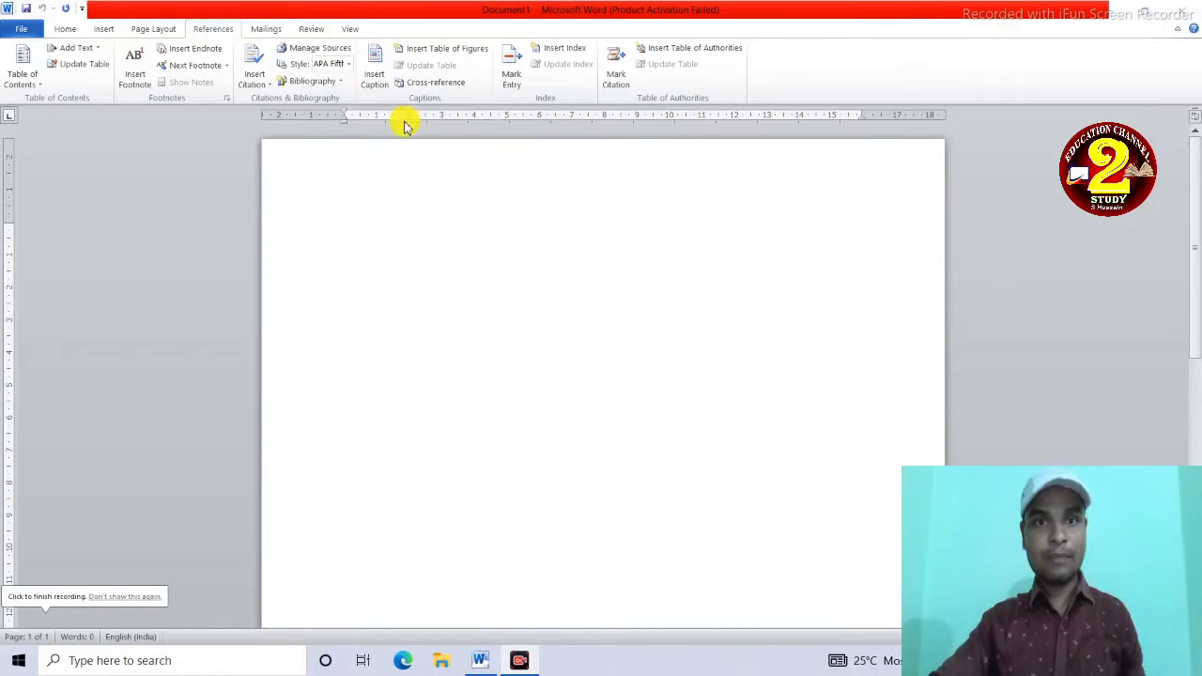
- On the References tab, type the sample-text formula =rand(9,5) into the blank document
left_click(67, 26)
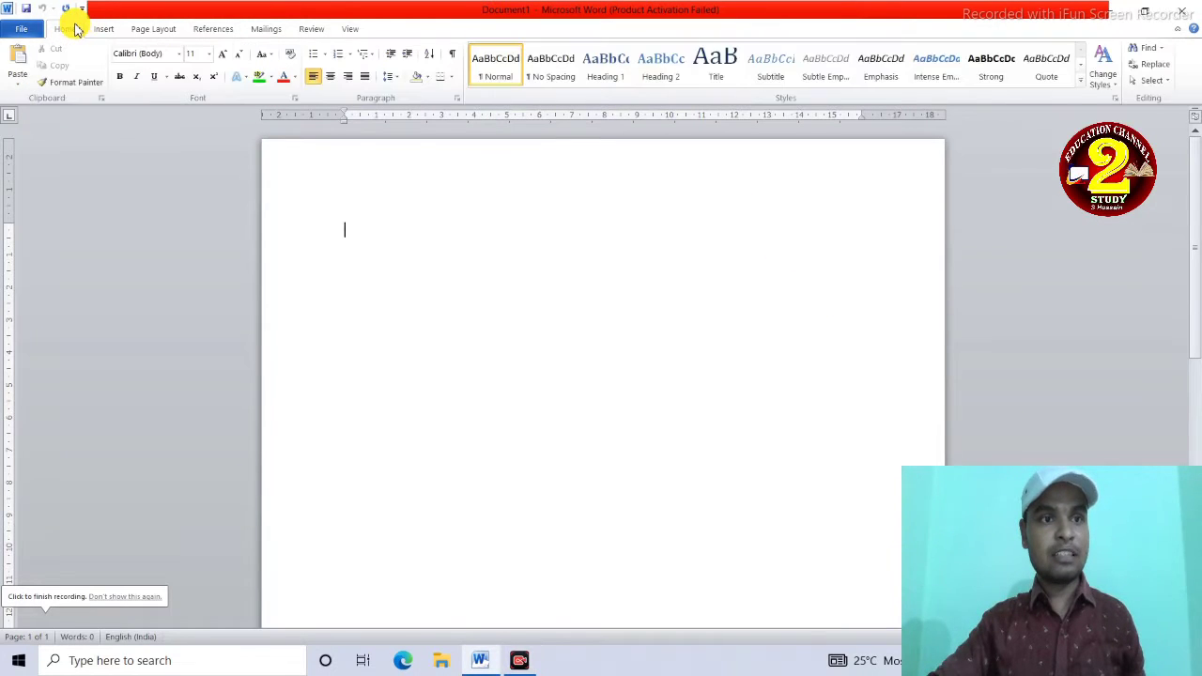
left_click(194, 32)
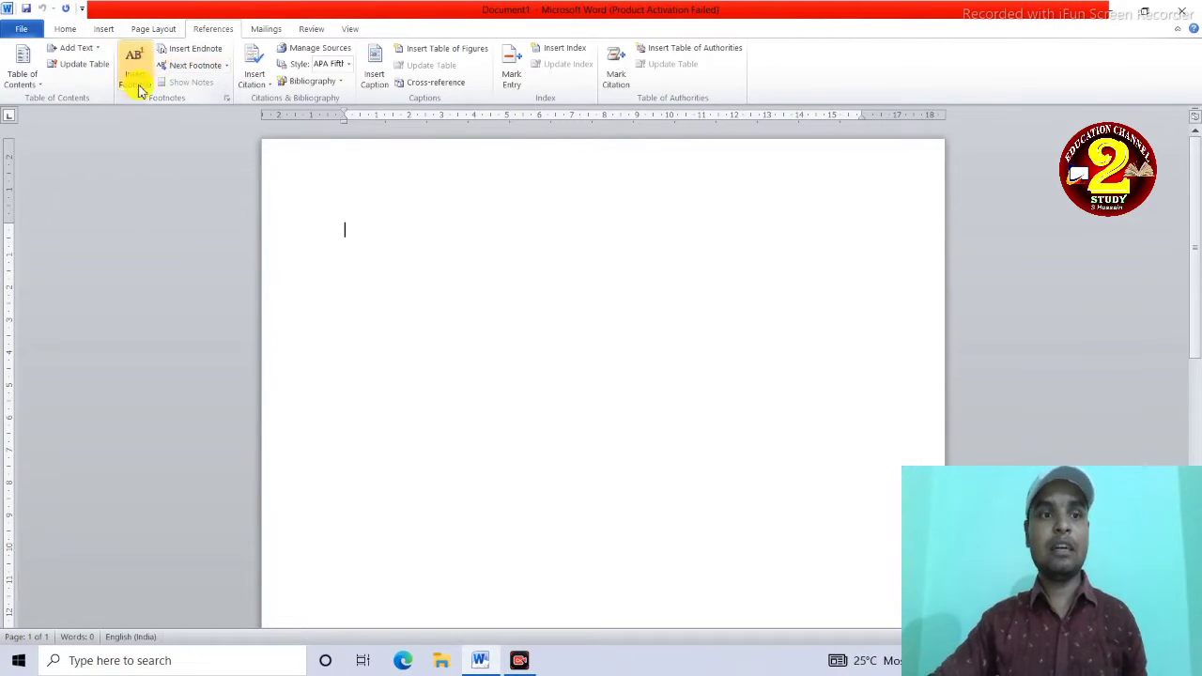
type("=rand(9,")
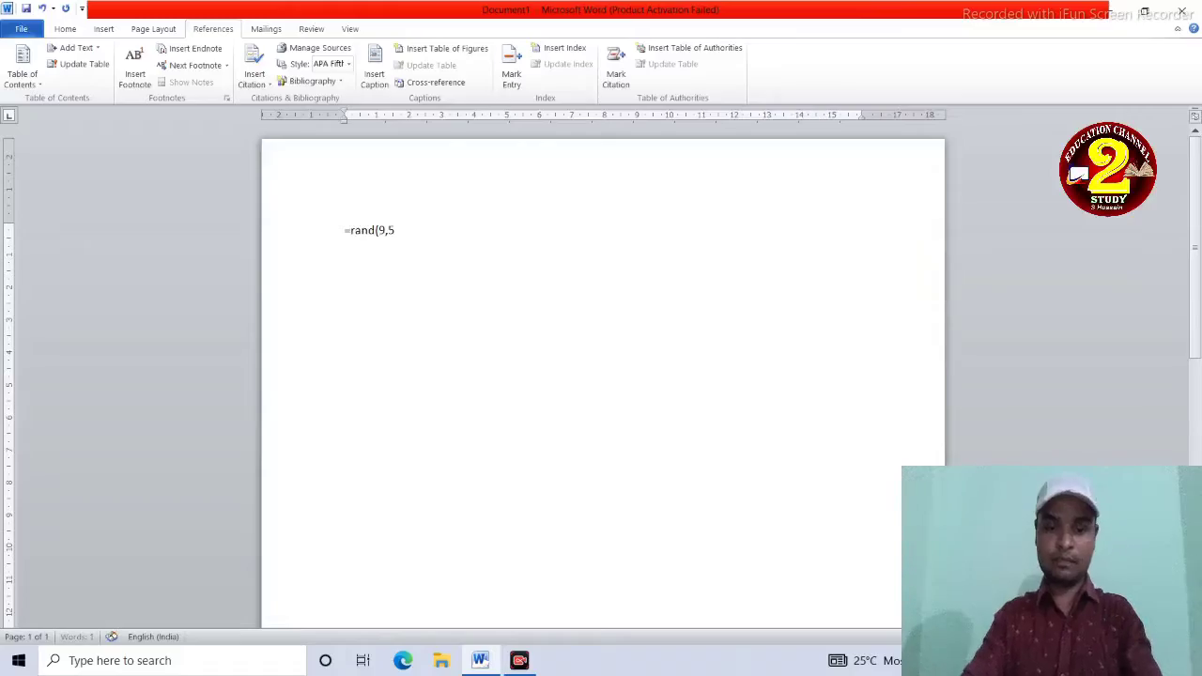
type("5)")
- Expand =rand(9,5) into generated sample paragraphs
key("Return")
scroll(402, 247, "up", 10)
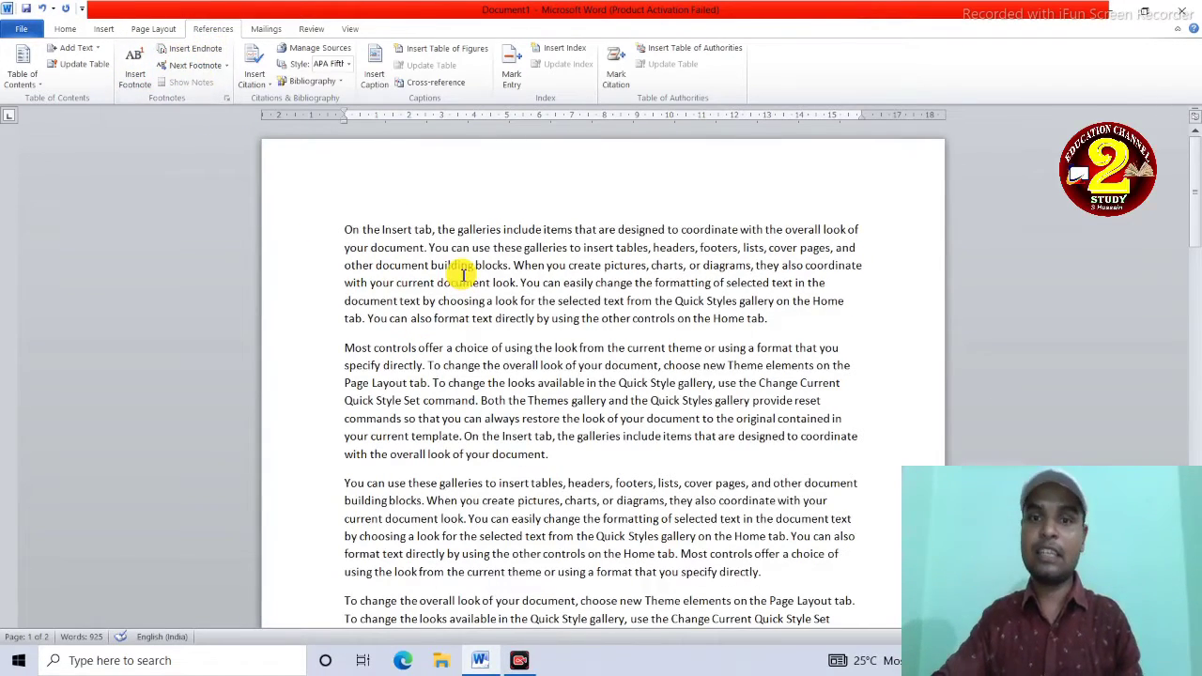
scroll(463, 275, "down", 6)
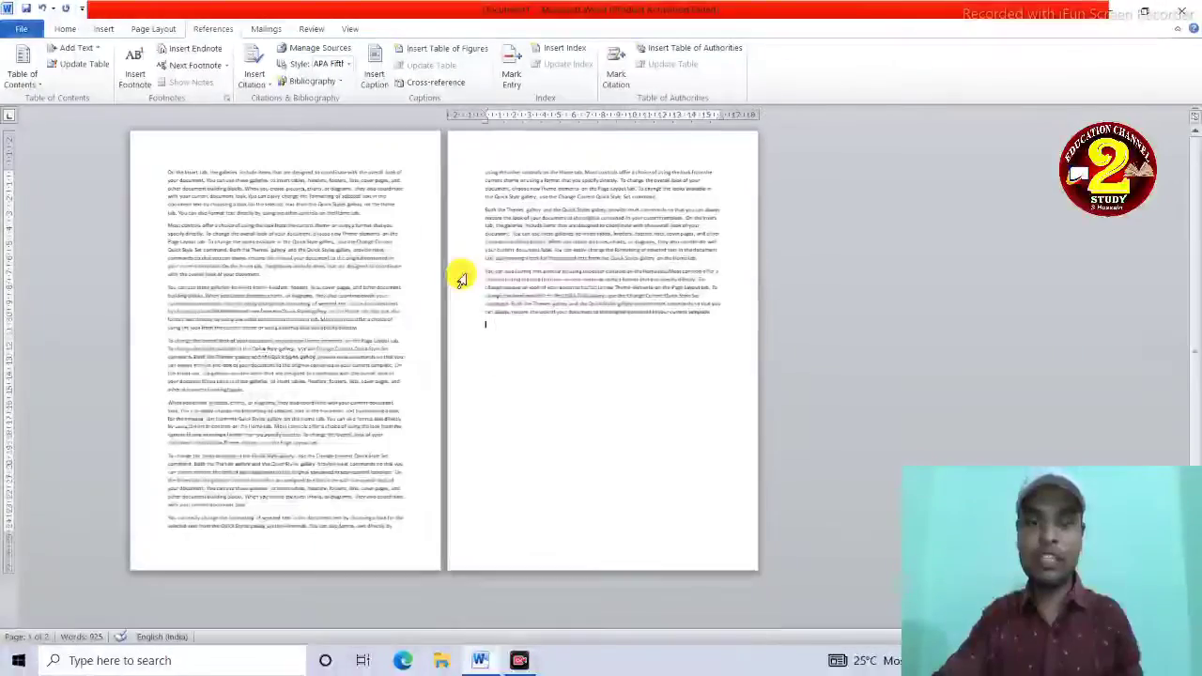
- Copy all the text and paste it at the end, doubling it to 1,850 words
key("ctrl+a")
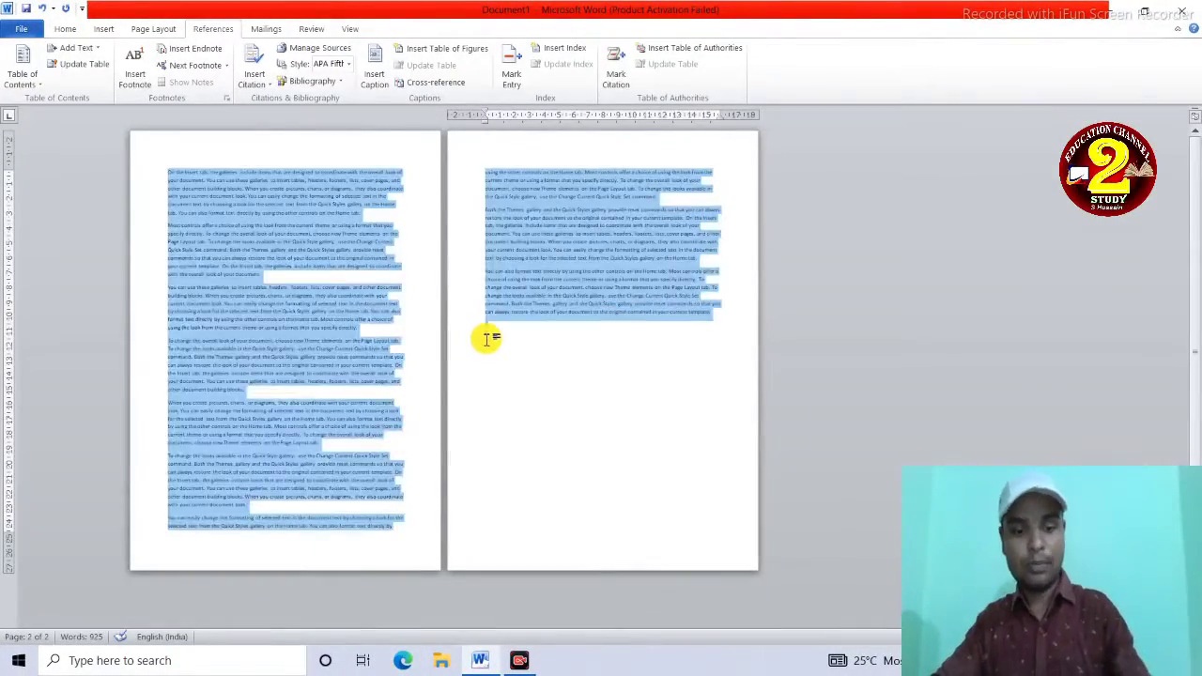
left_click(489, 341)
key("ctrl+v")
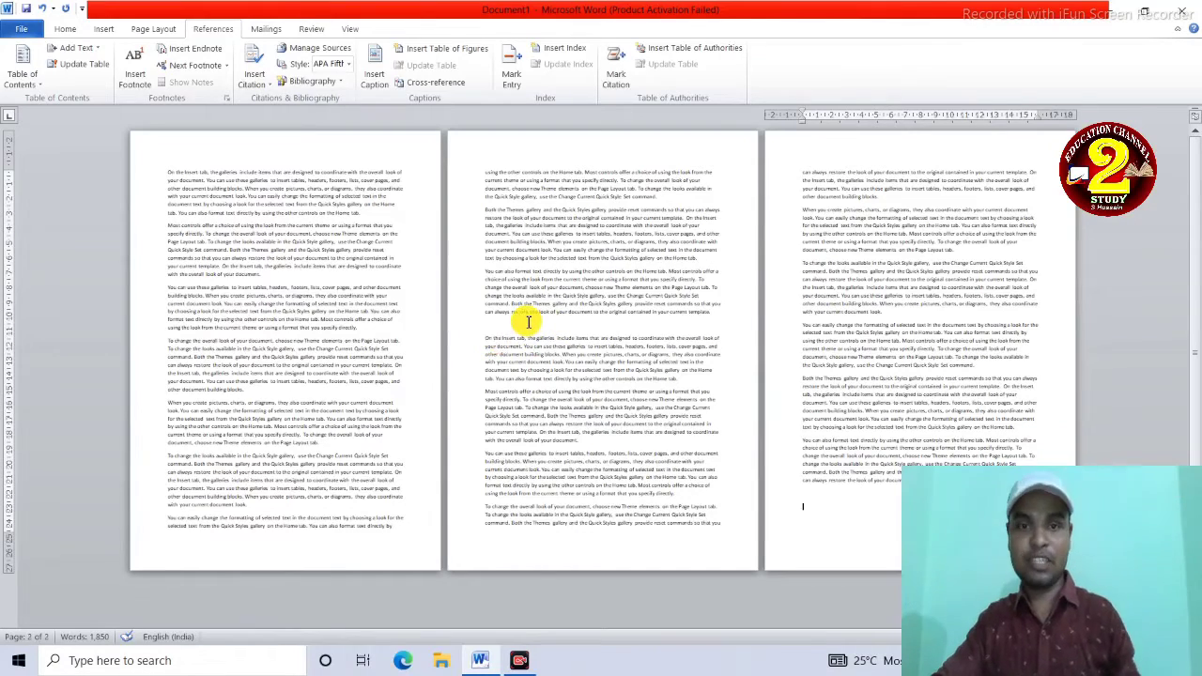
scroll(345, 261, "up", 2)
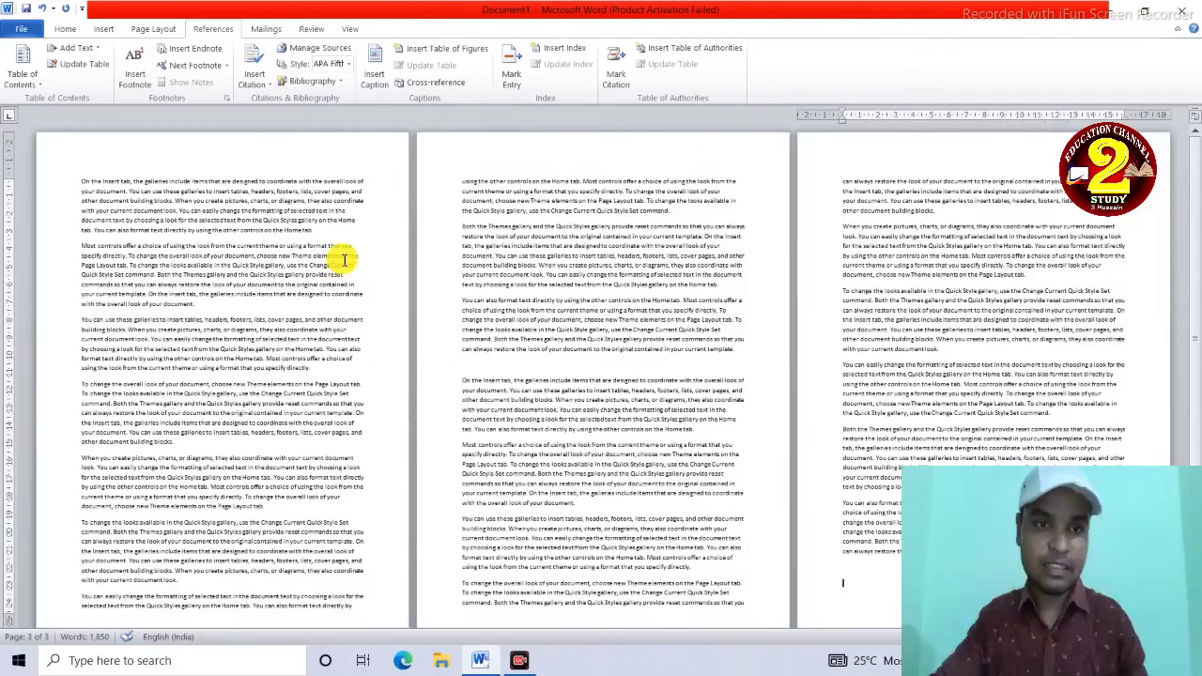
left_click(237, 305)
scroll(239, 308, "down", 1)
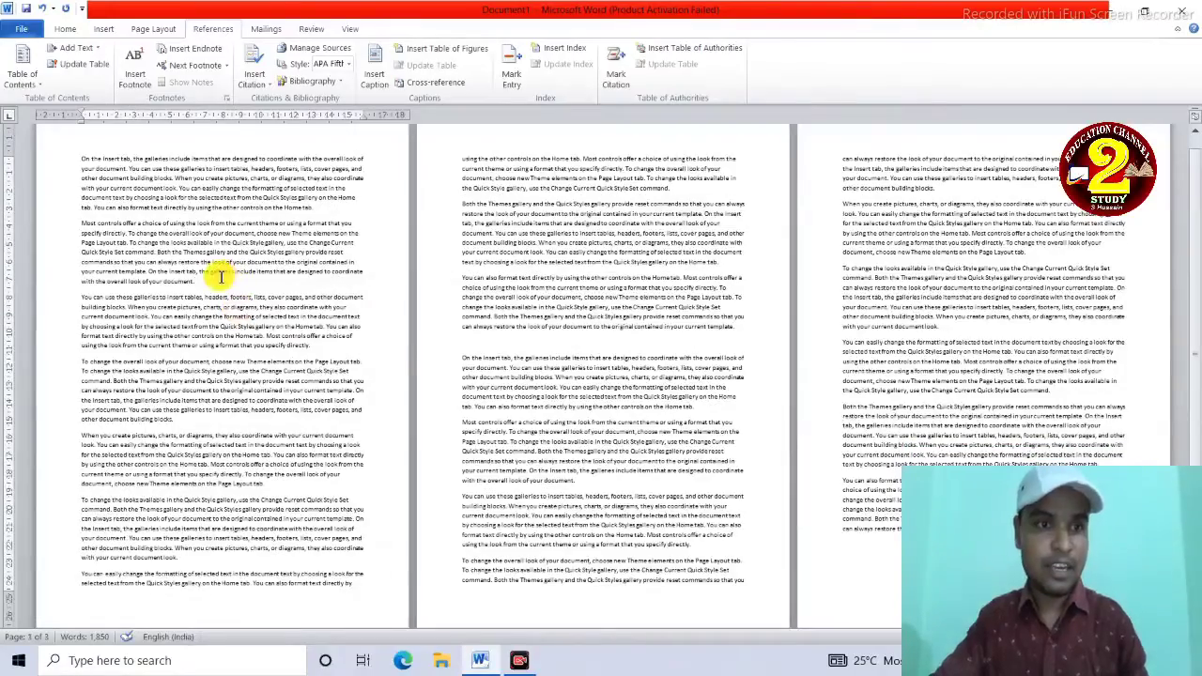
scroll(218, 255, "up", 3)
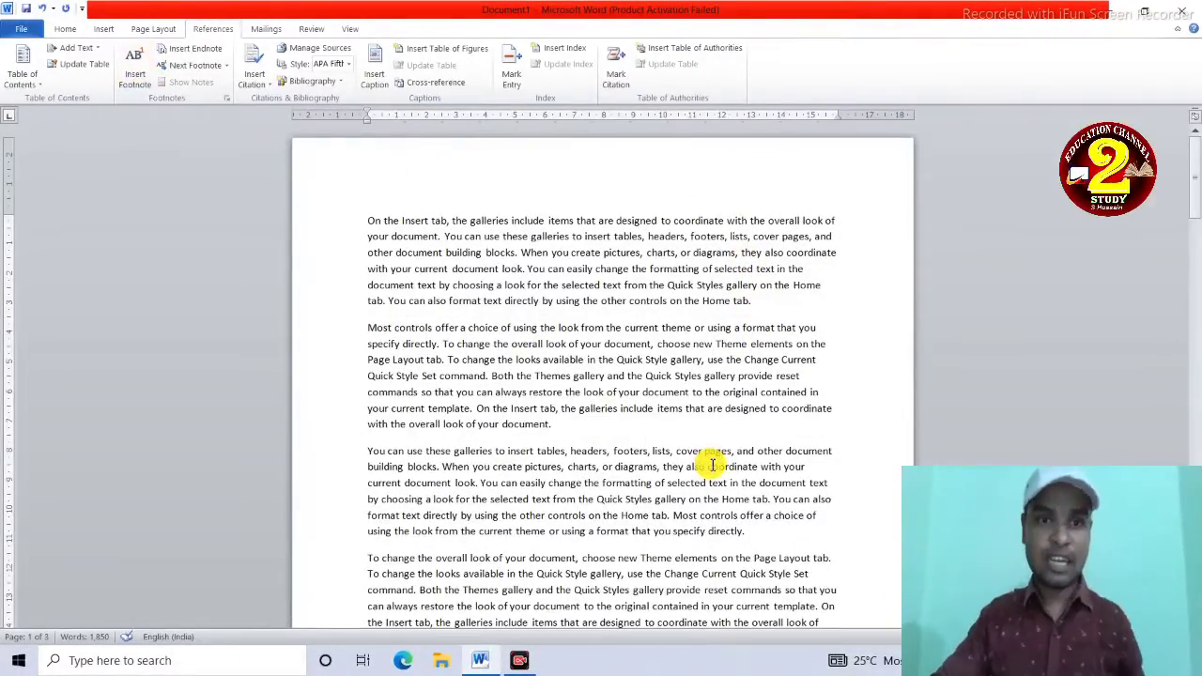
scroll(709, 464, "down", 3)
scroll(728, 404, "up", 2)
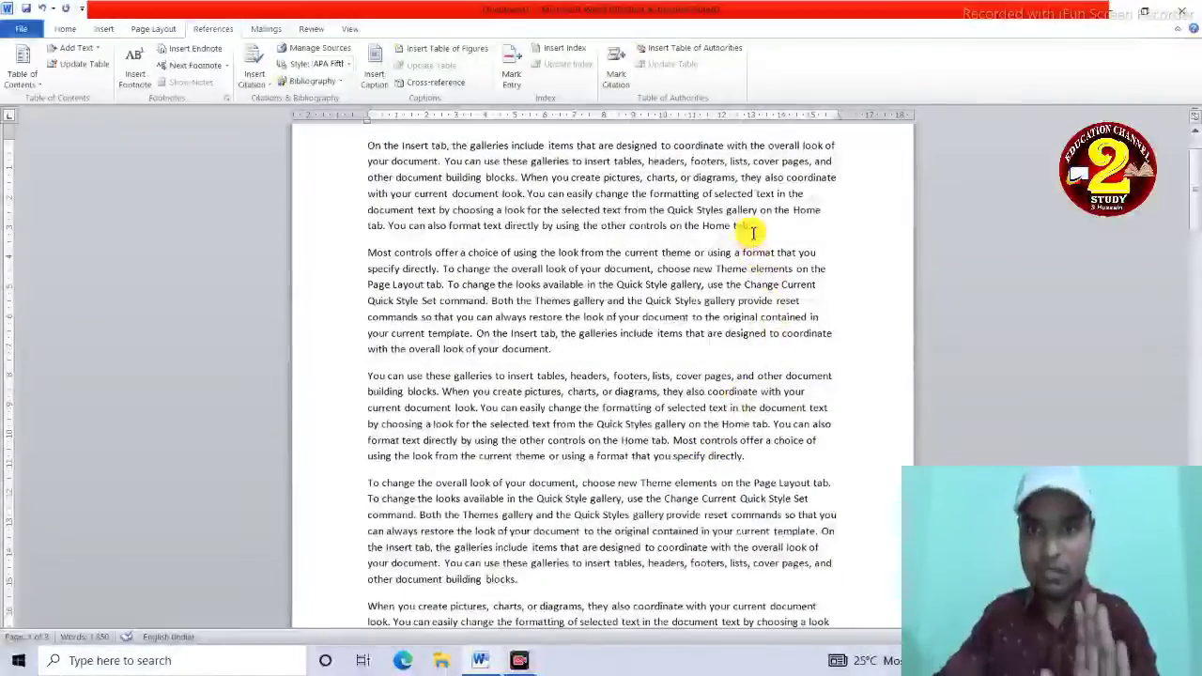
scroll(730, 300, "down", 8)
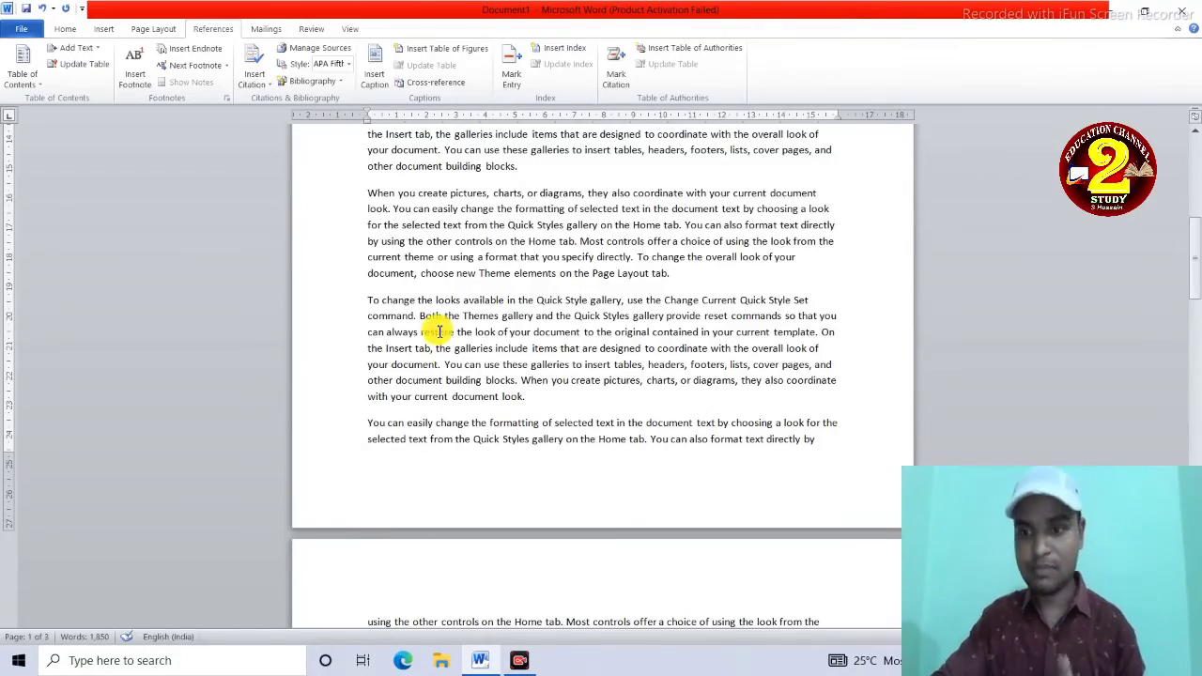
scroll(414, 319, "up", 7)
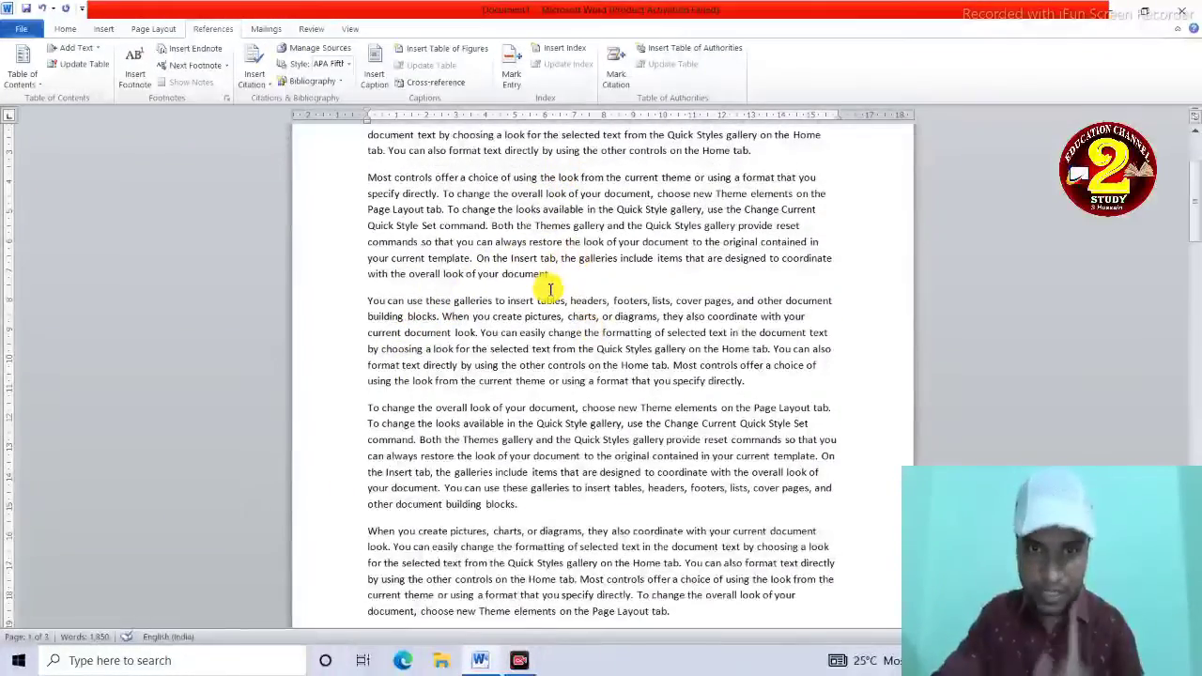
scroll(550, 236, "up", 1)
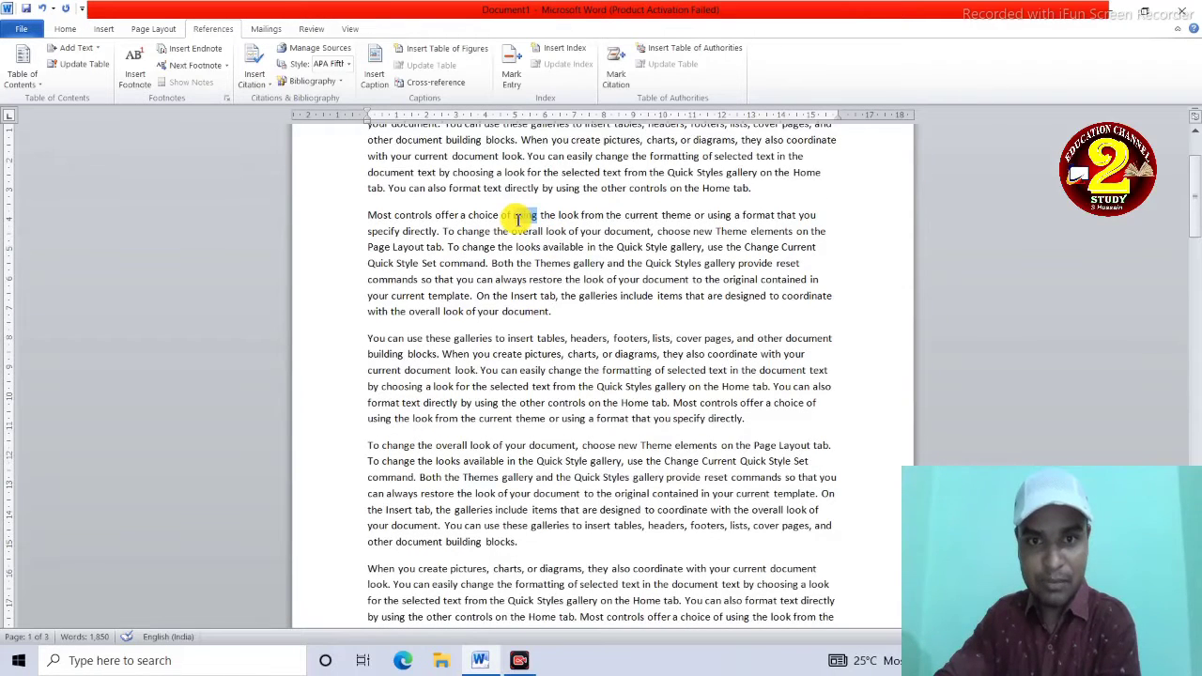
- Add footnote 1 after 'using' and footnote 2 after 'format'
left_click(135, 80)
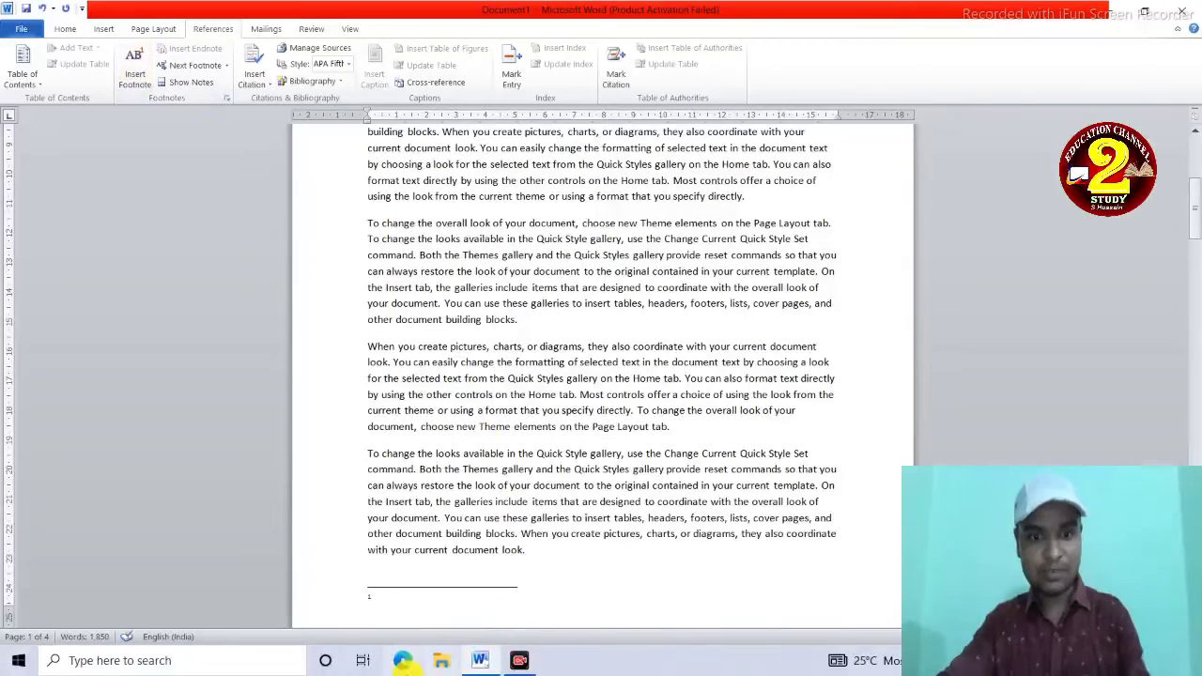
scroll(490, 584, "down", 1)
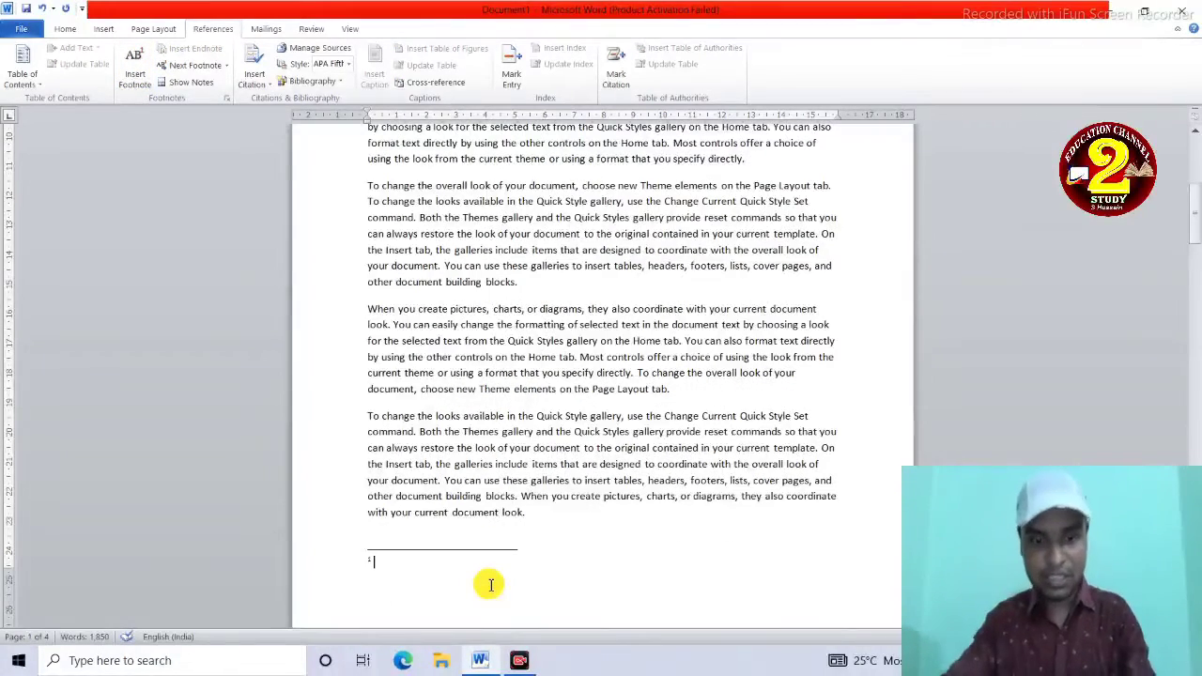
scroll(602, 376, "up", 5)
double_click(612, 384)
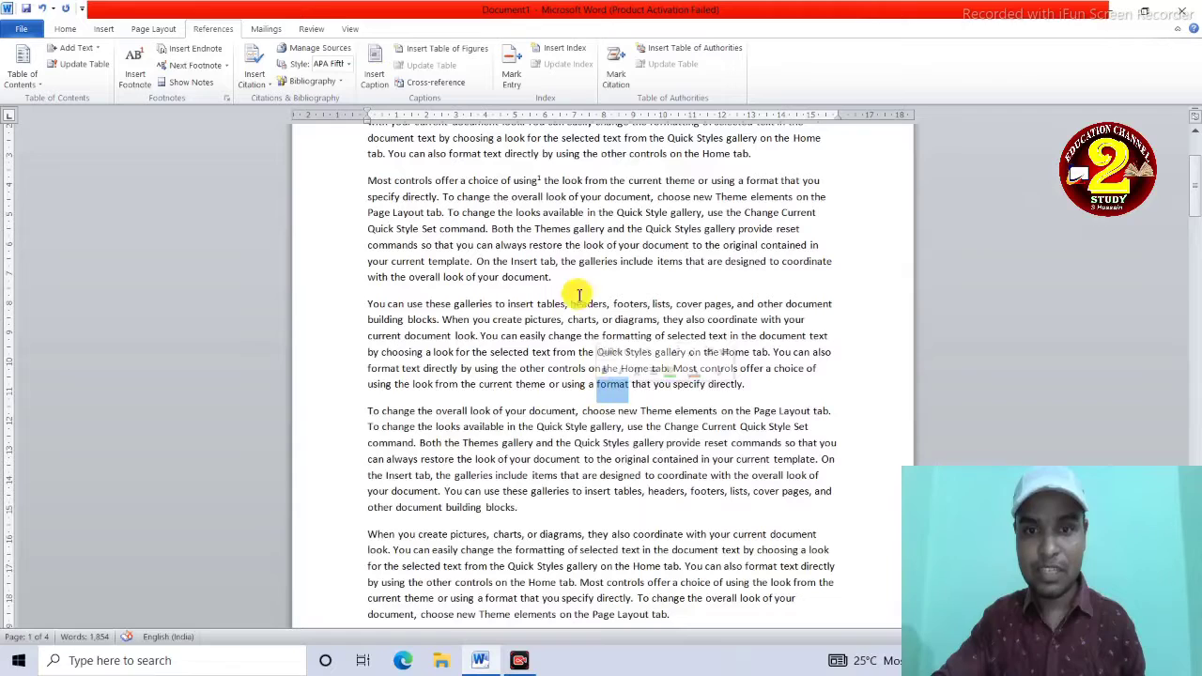
left_click(134, 73)
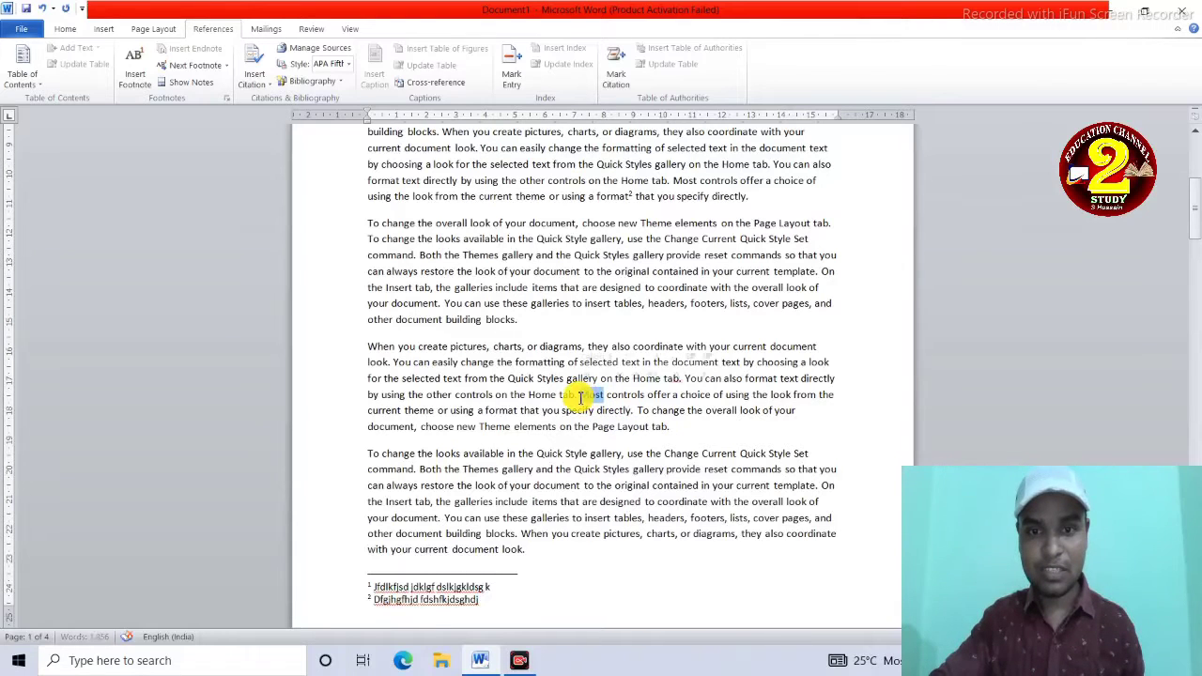
- Add footnote 3 after 'Most' and footnote 4 after 'tab', with note text 'dfgfdhgdfhk'
left_click(132, 73)
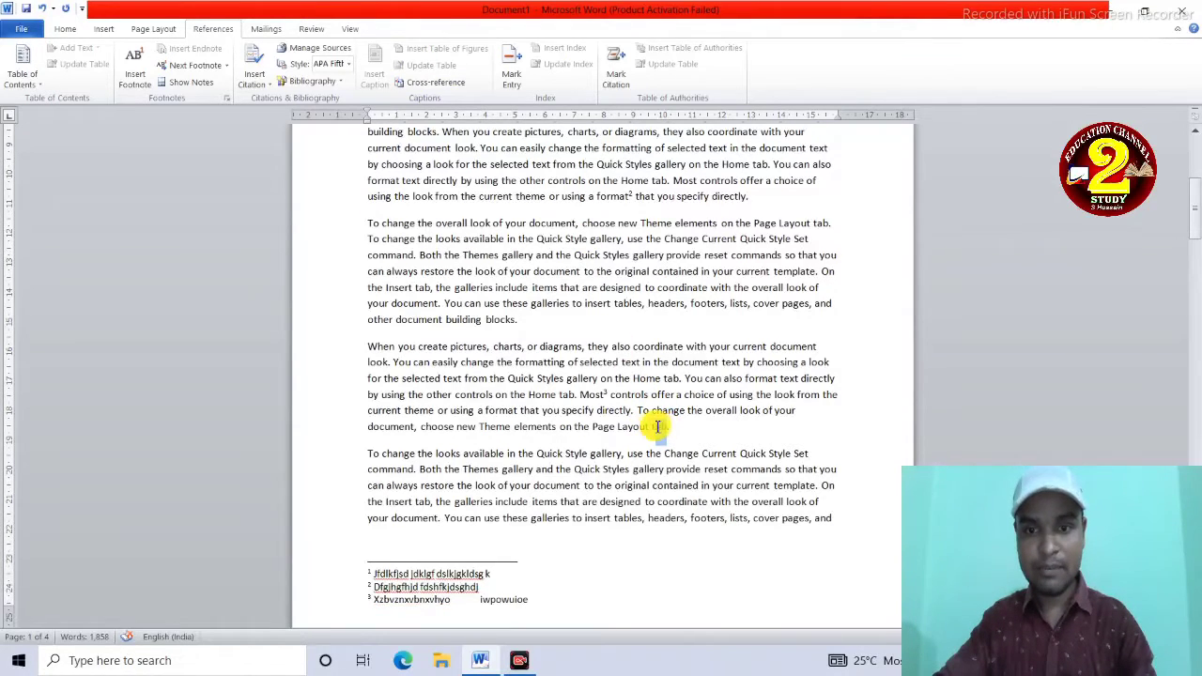
left_click(135, 68)
type("dfgfdhgdfhk")
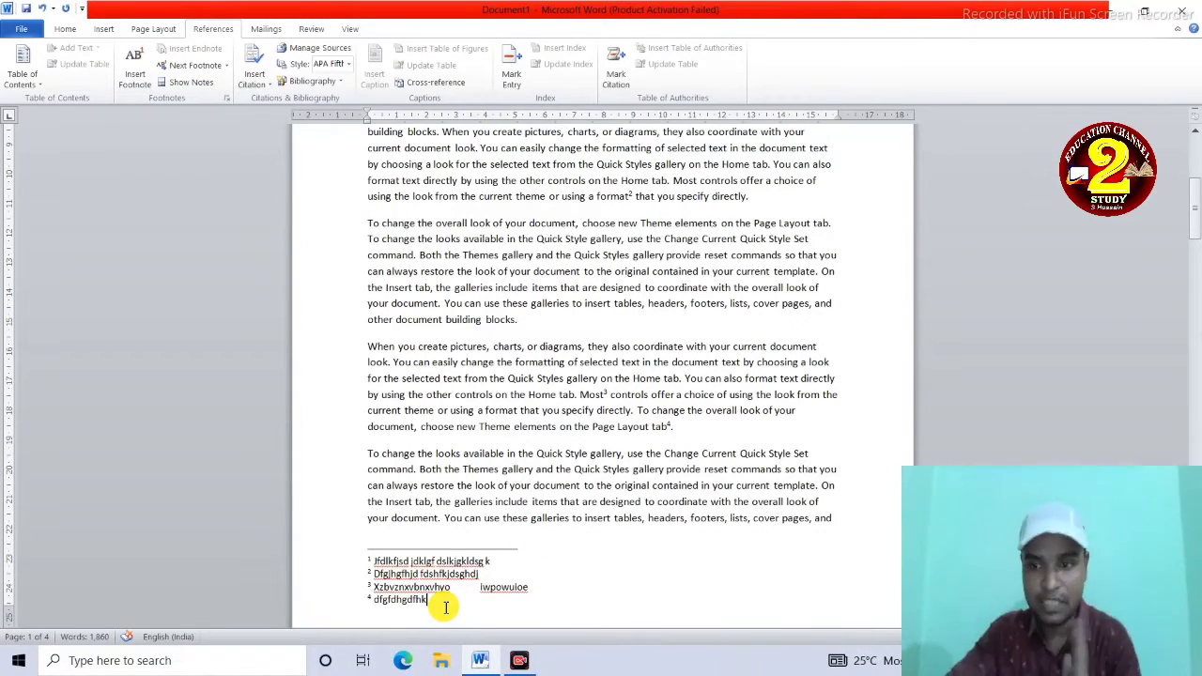
scroll(531, 545, "down", 2)
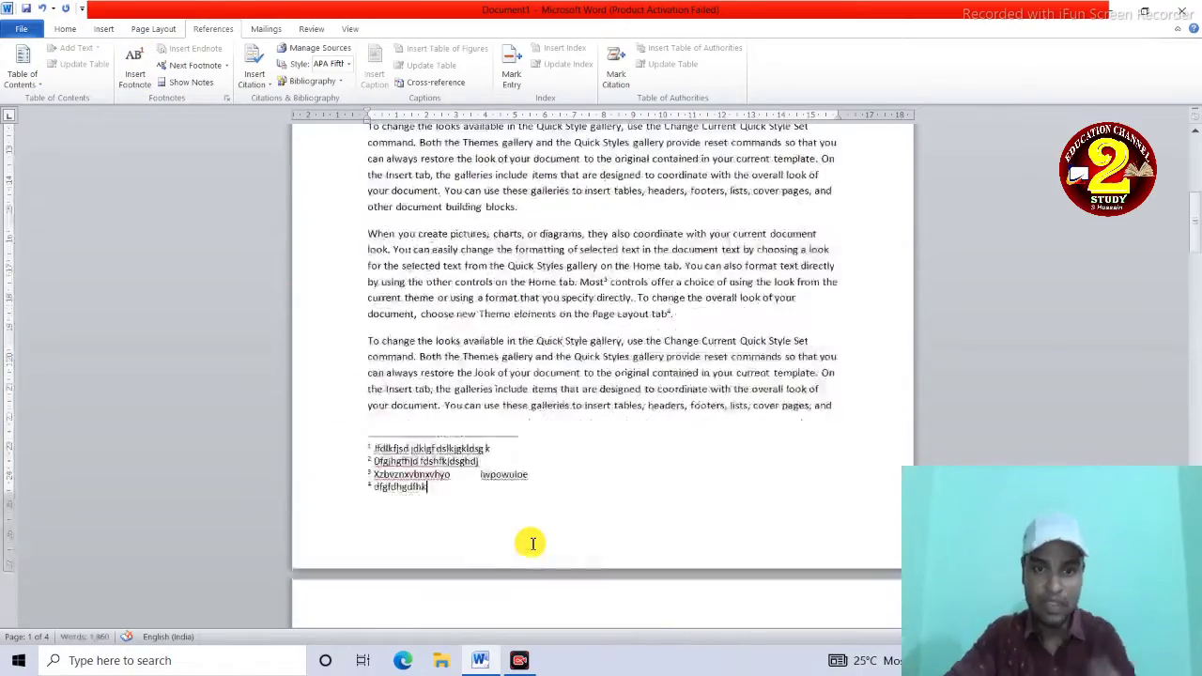
scroll(535, 516, "down", 15)
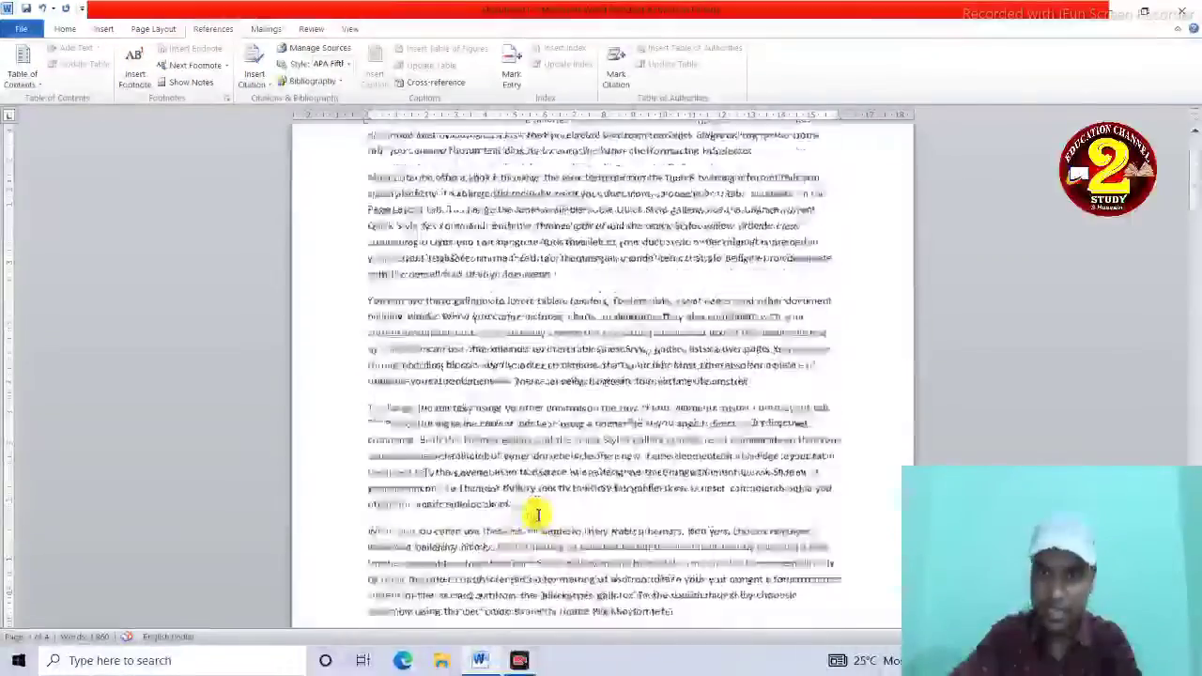
scroll(536, 512, "down", 4)
scroll(517, 495, "up", 4)
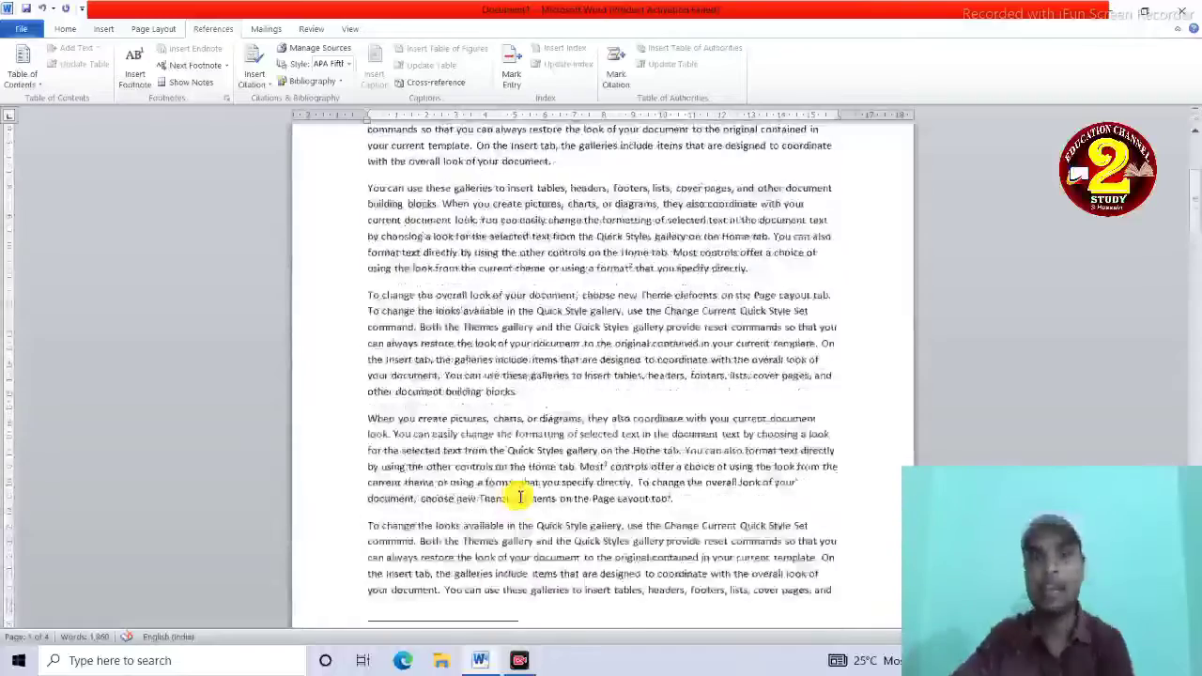
scroll(519, 497, "up", 5)
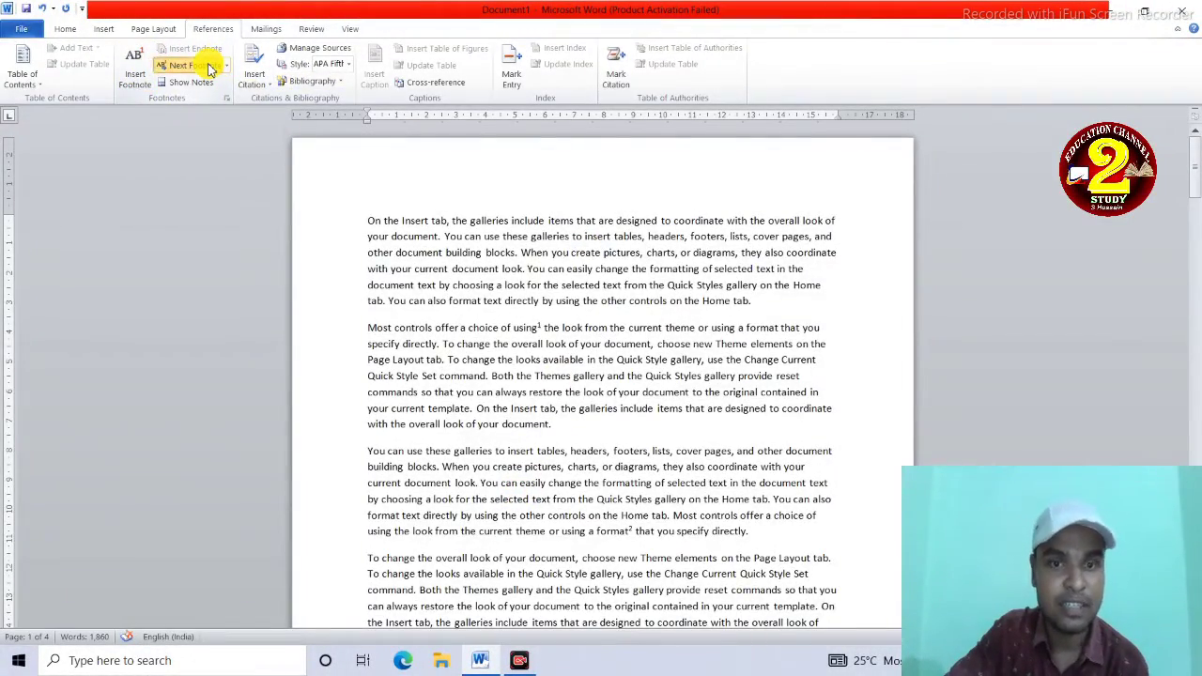
- Step through the footnotes with Next/Previous Footnote, then jump from footnote 3 to its reference mark
left_click(208, 68)
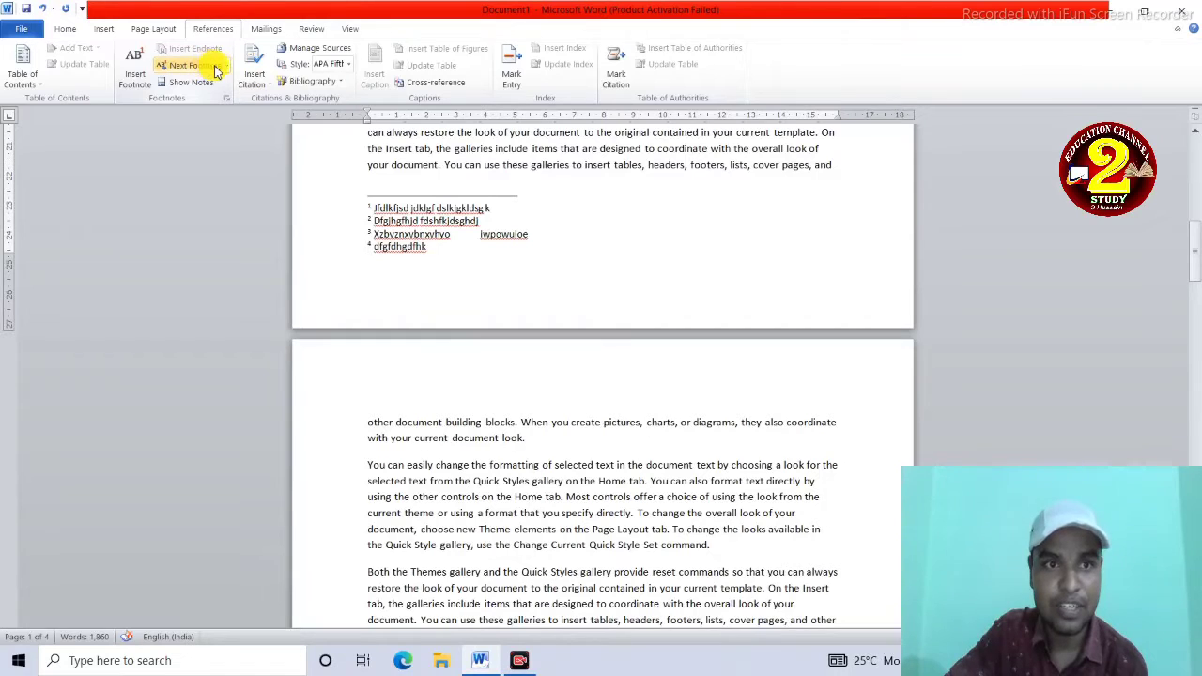
left_click(230, 75)
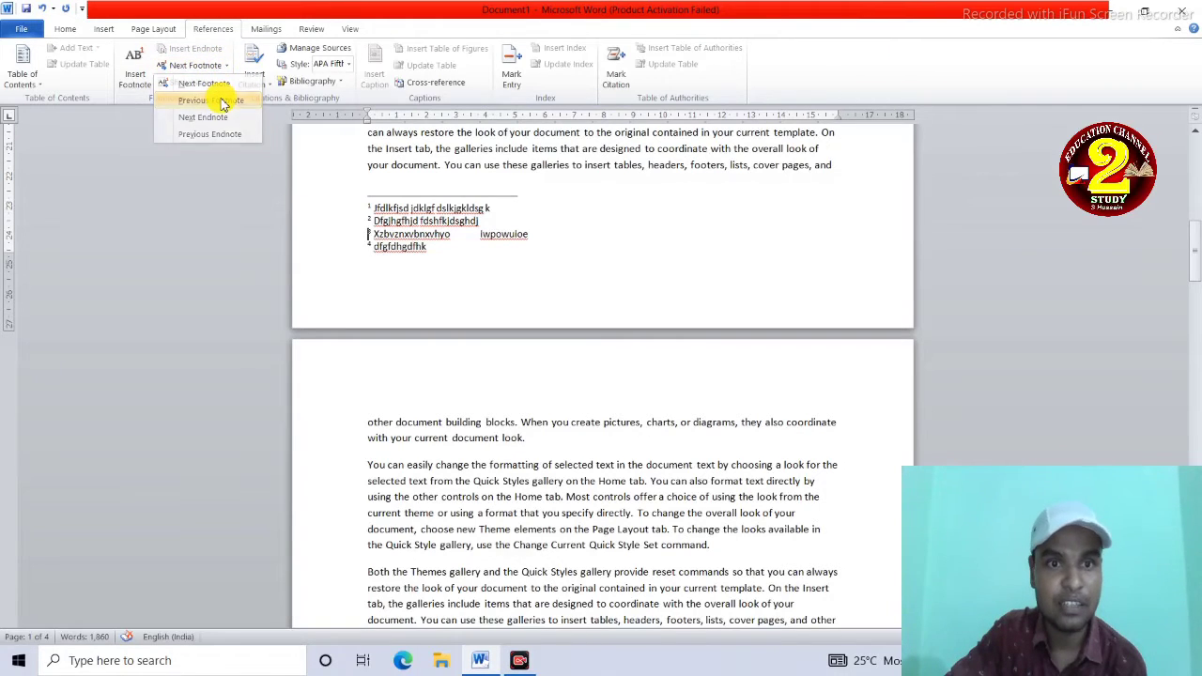
left_click(223, 90)
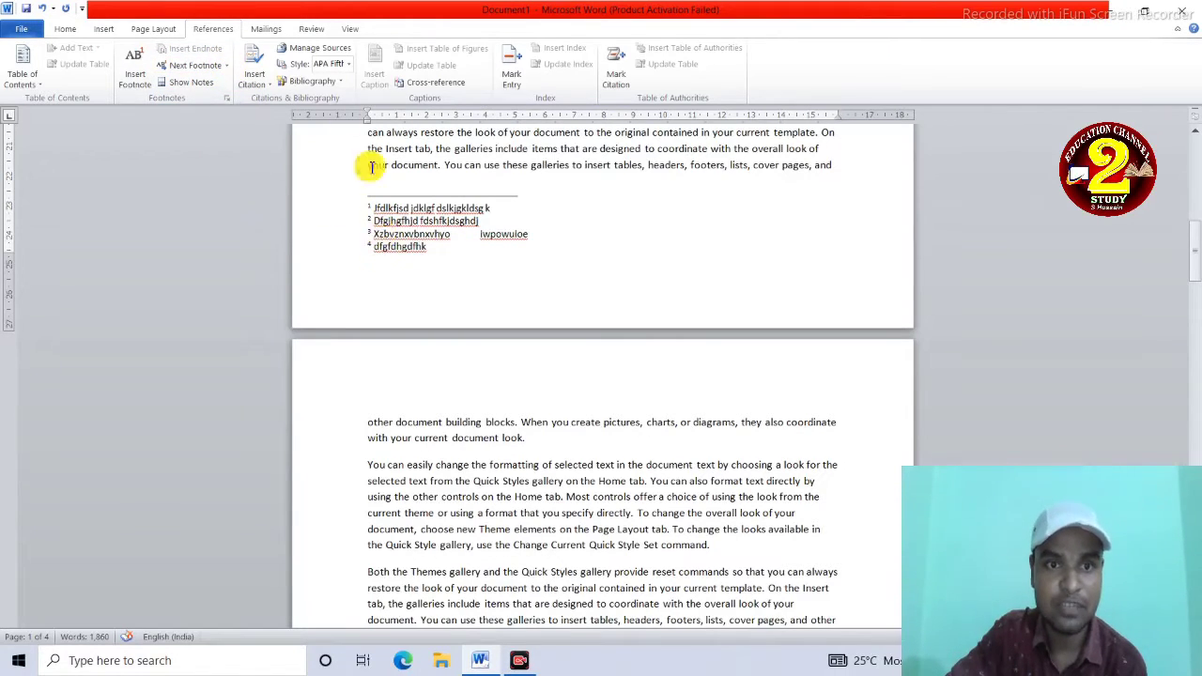
left_click(226, 68)
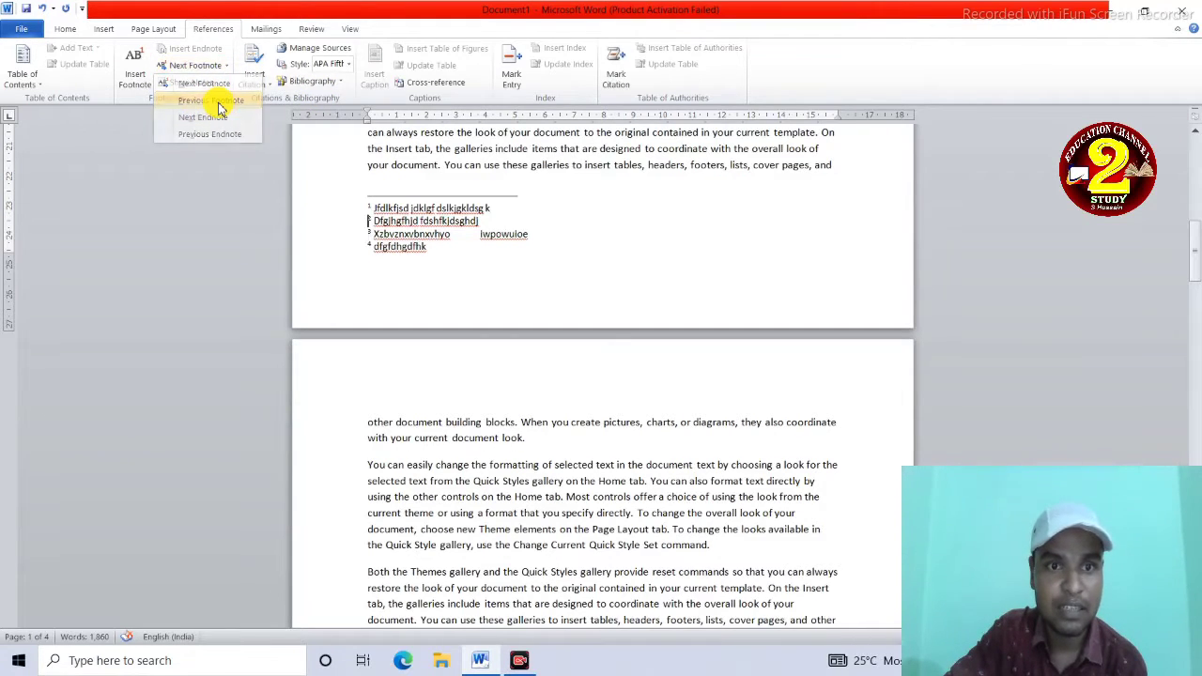
left_click(218, 101)
left_click(224, 68)
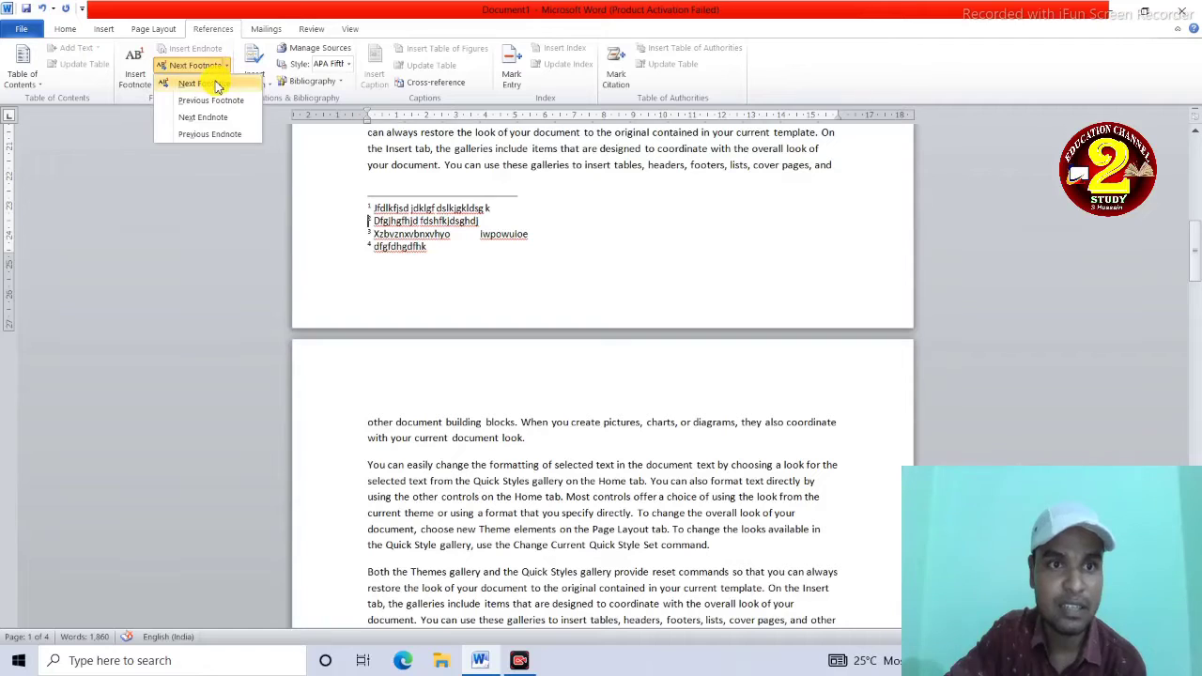
left_click(216, 83)
left_click(227, 66)
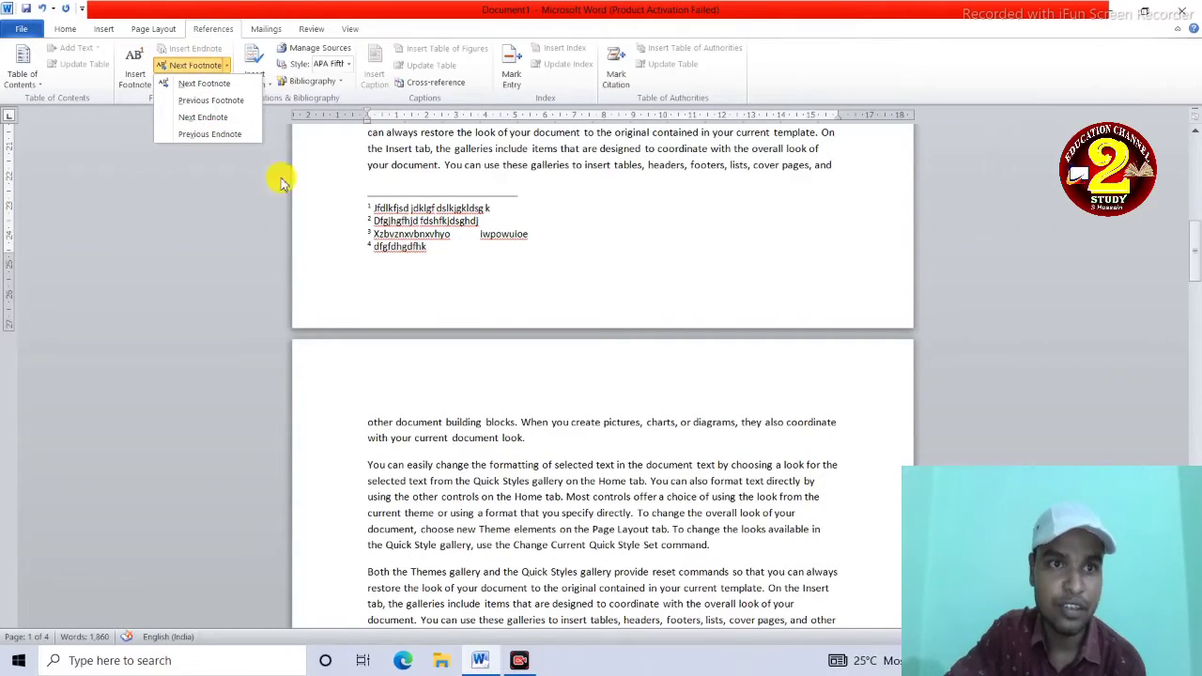
left_click(378, 230)
left_click(199, 84)
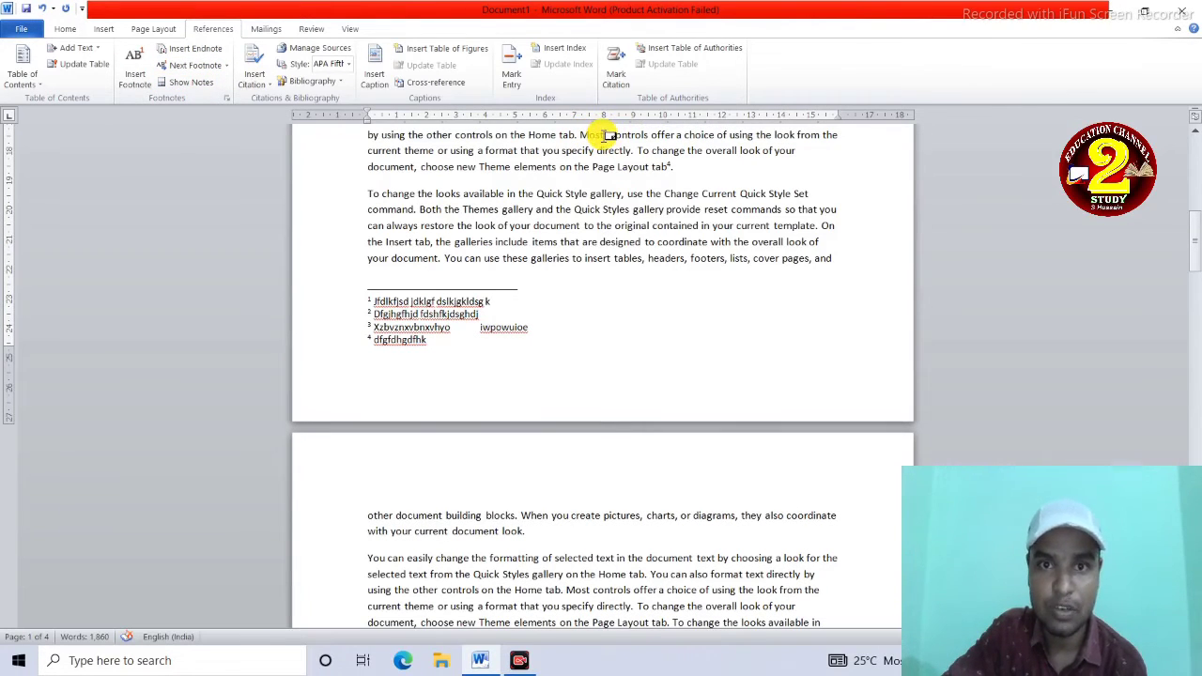
mouse_move(608, 136)
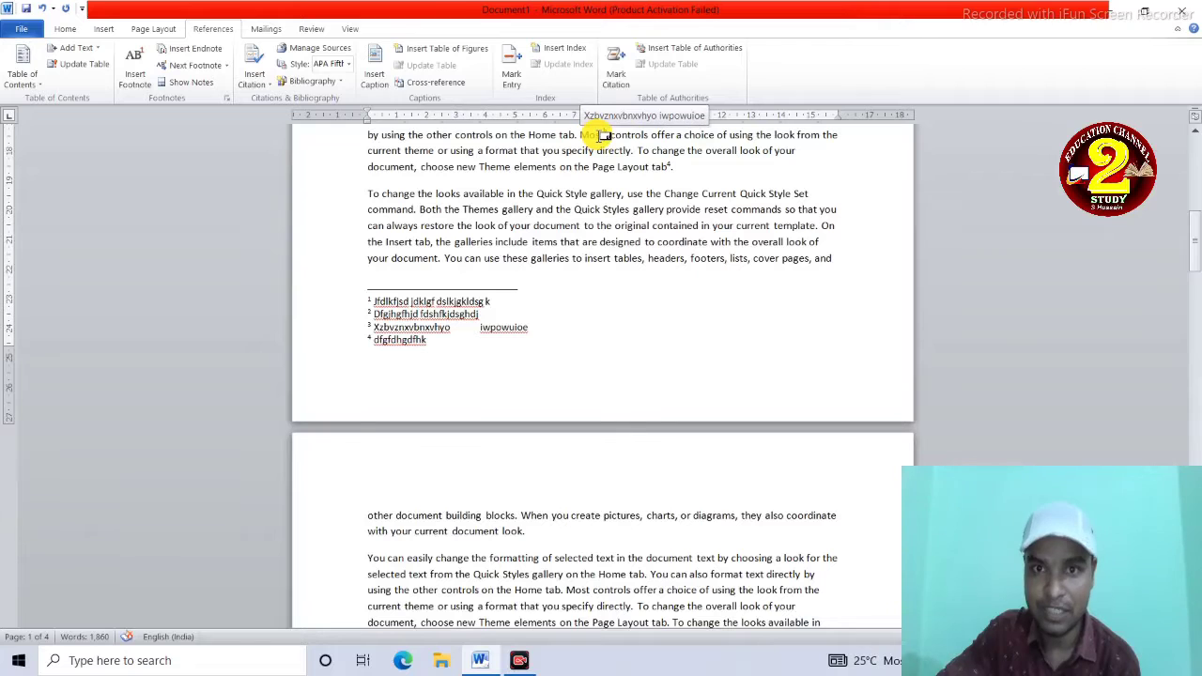
left_click(179, 83)
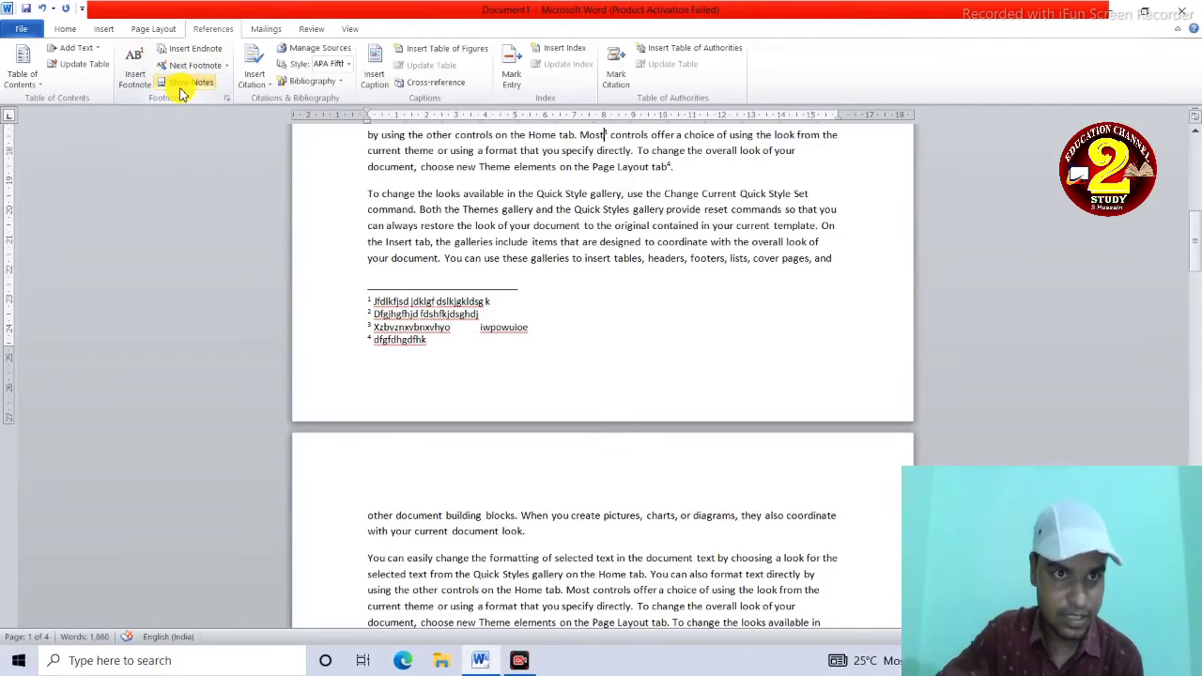
left_click(183, 86)
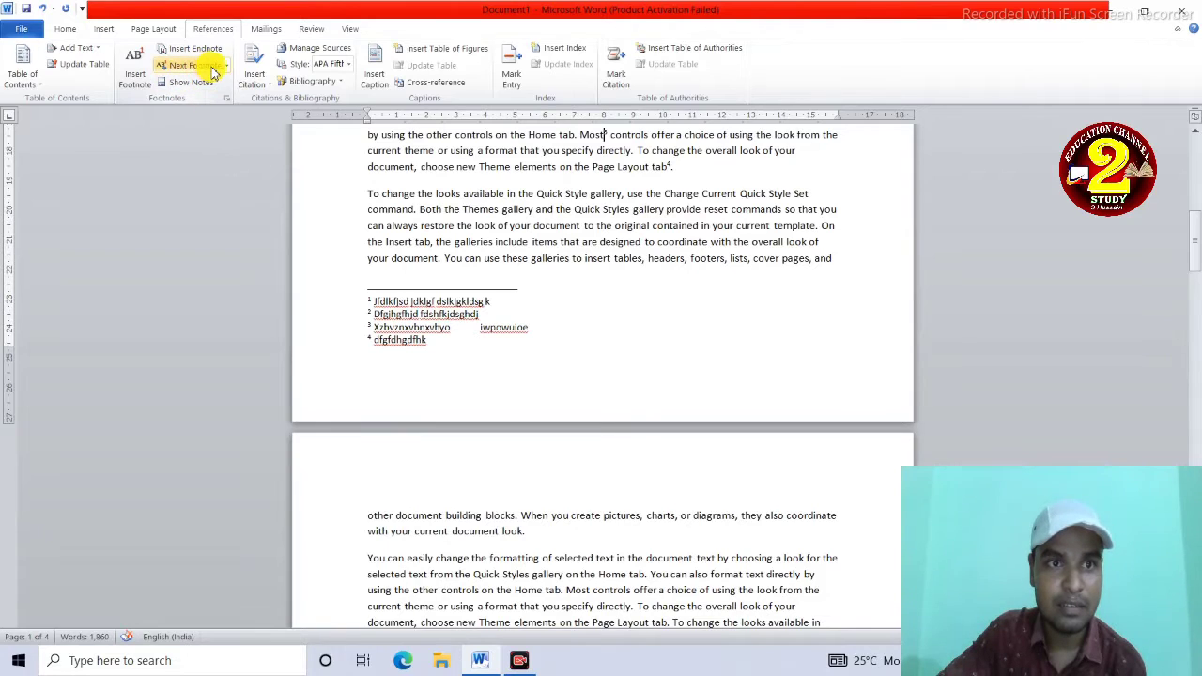
left_click(217, 72)
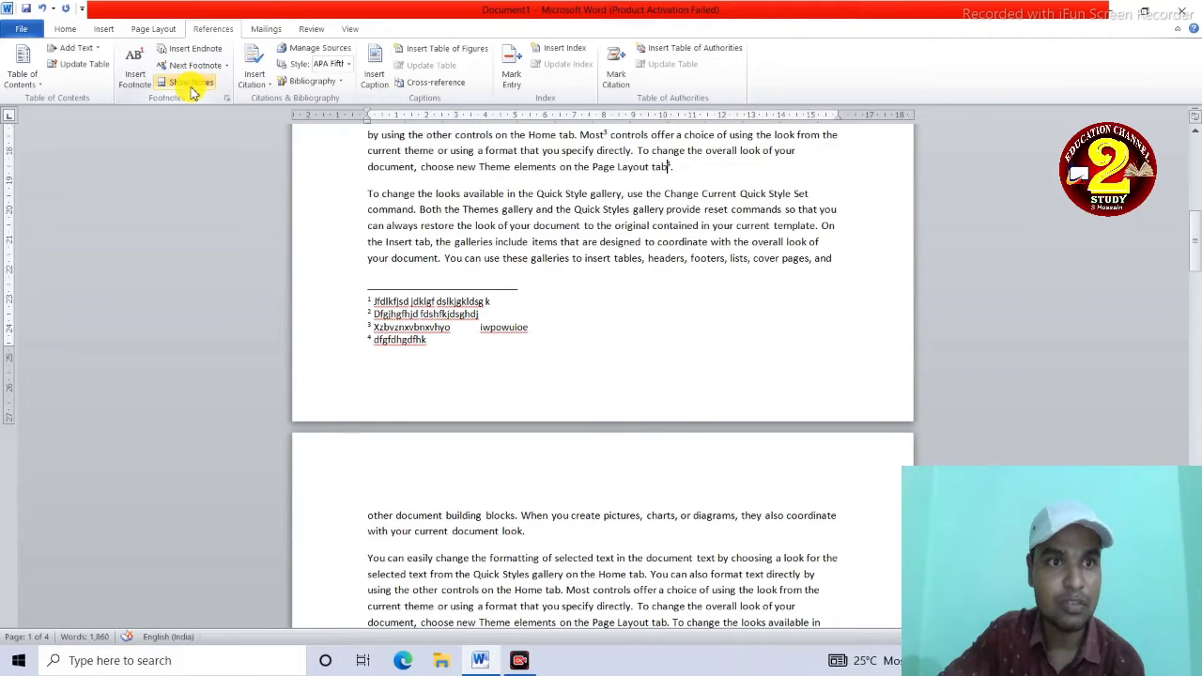
left_click(192, 85)
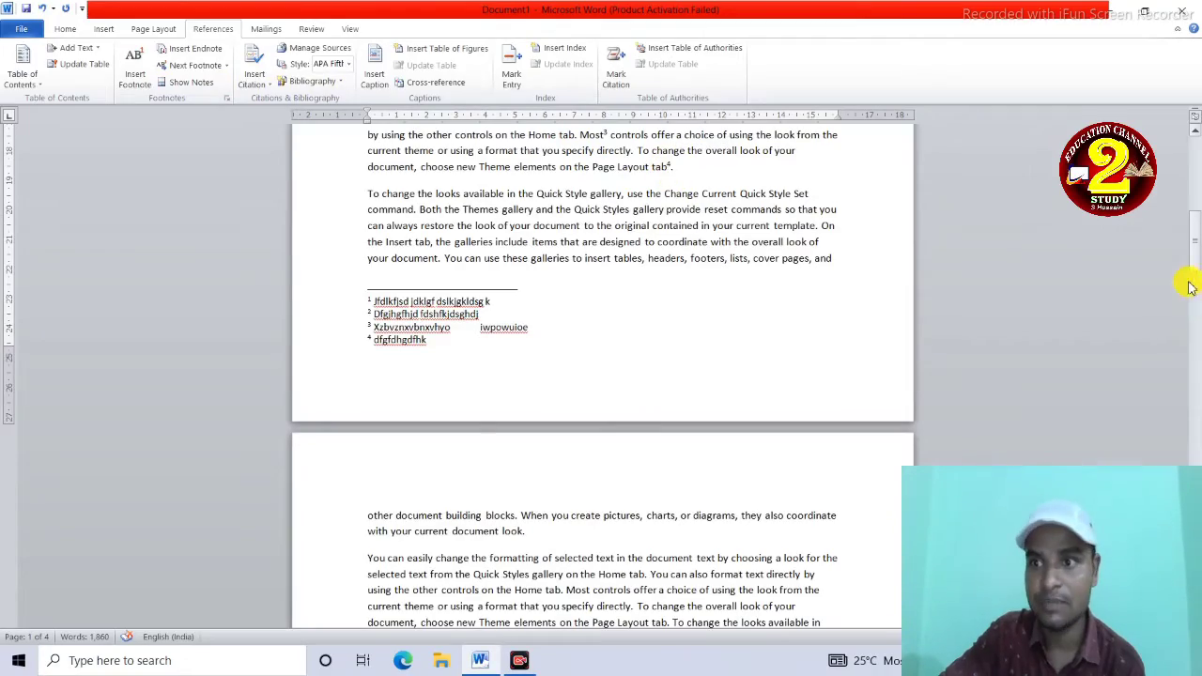
left_click_drag(1196, 252, 1196, 173)
scroll(692, 343, "down", 8)
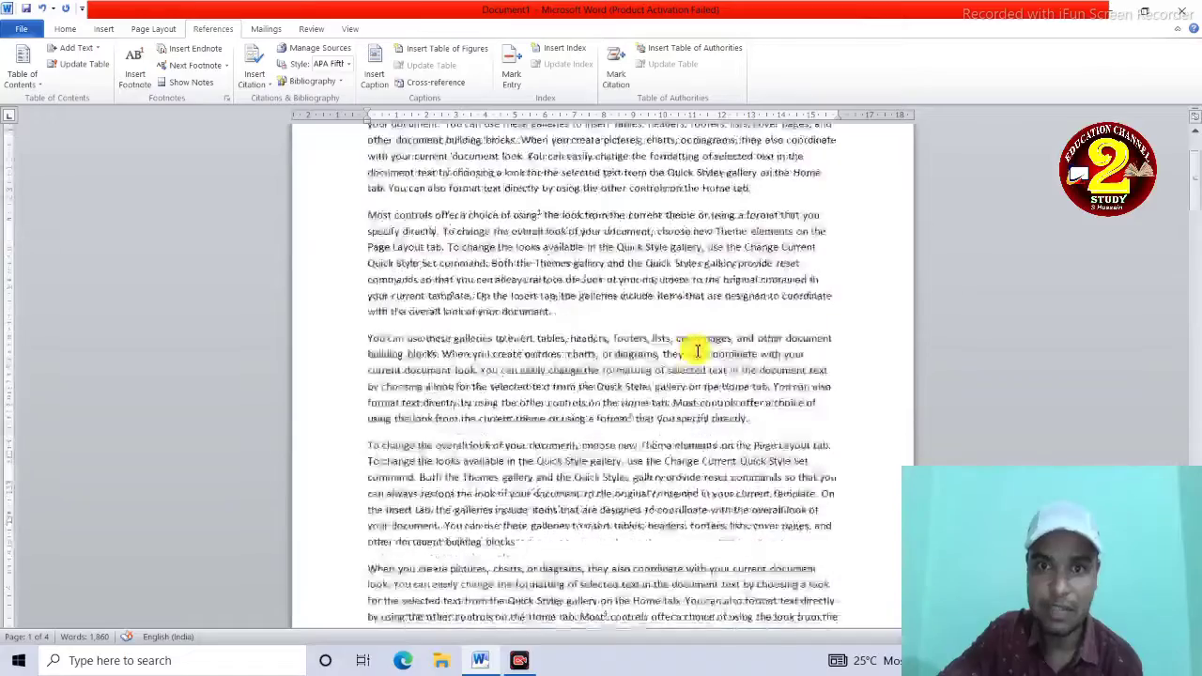
scroll(657, 383, "down", 3)
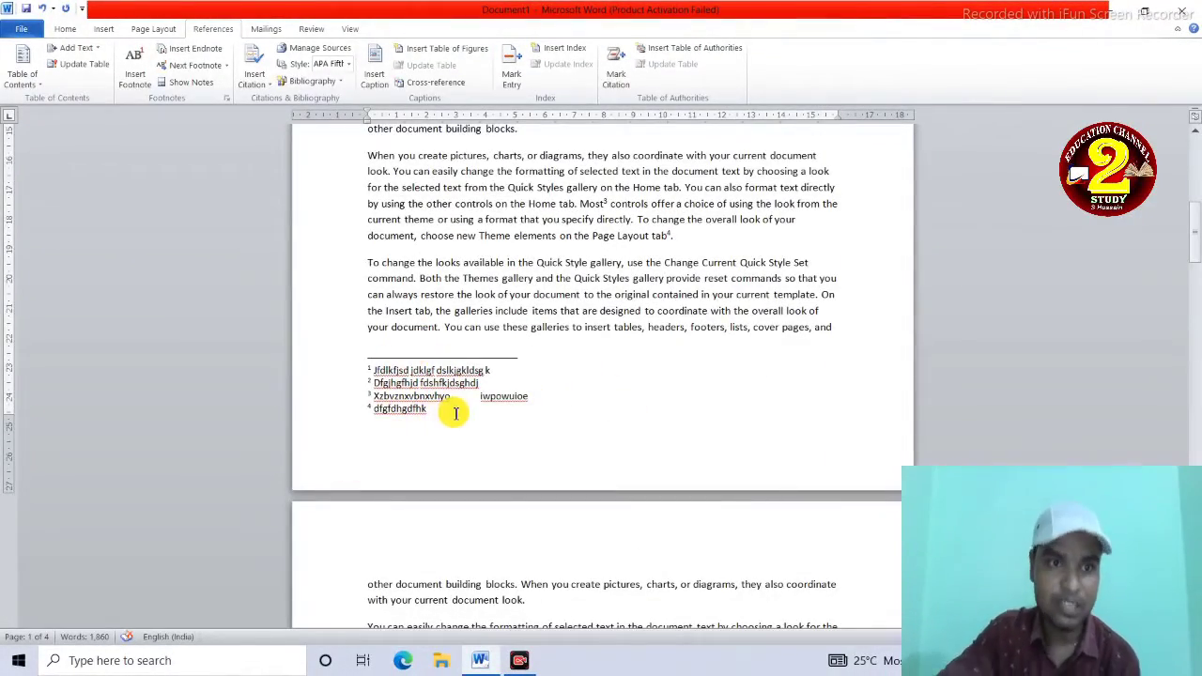
scroll(450, 411, "up", 3)
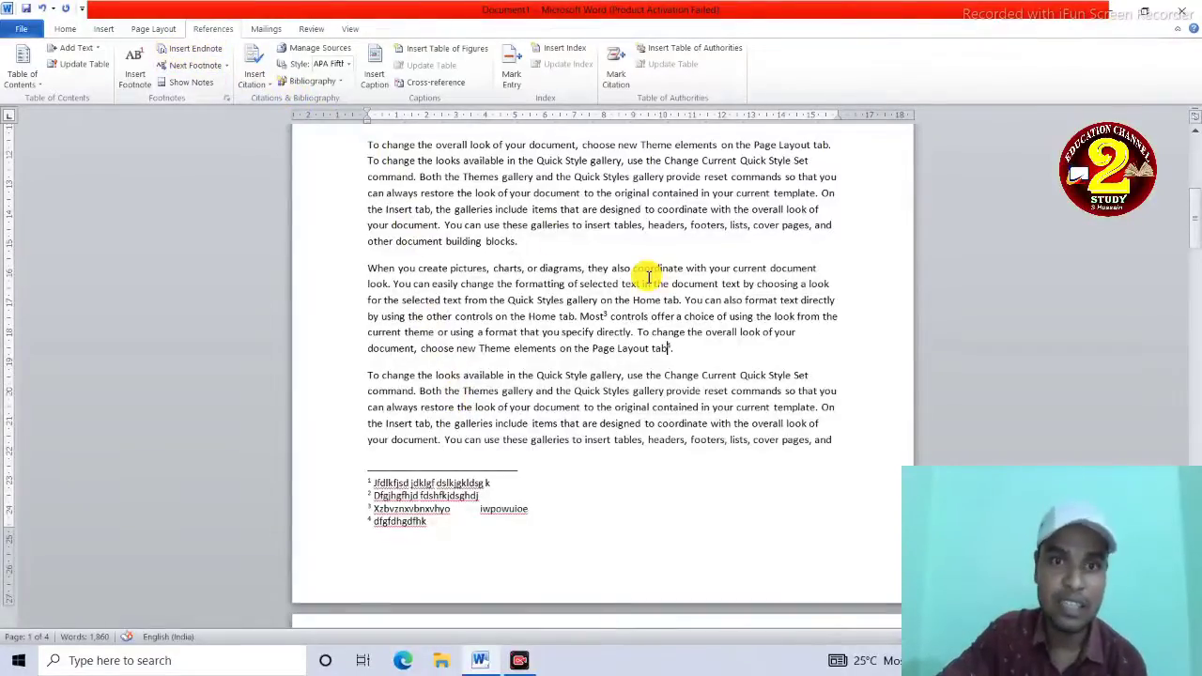
scroll(646, 273, "up", 2)
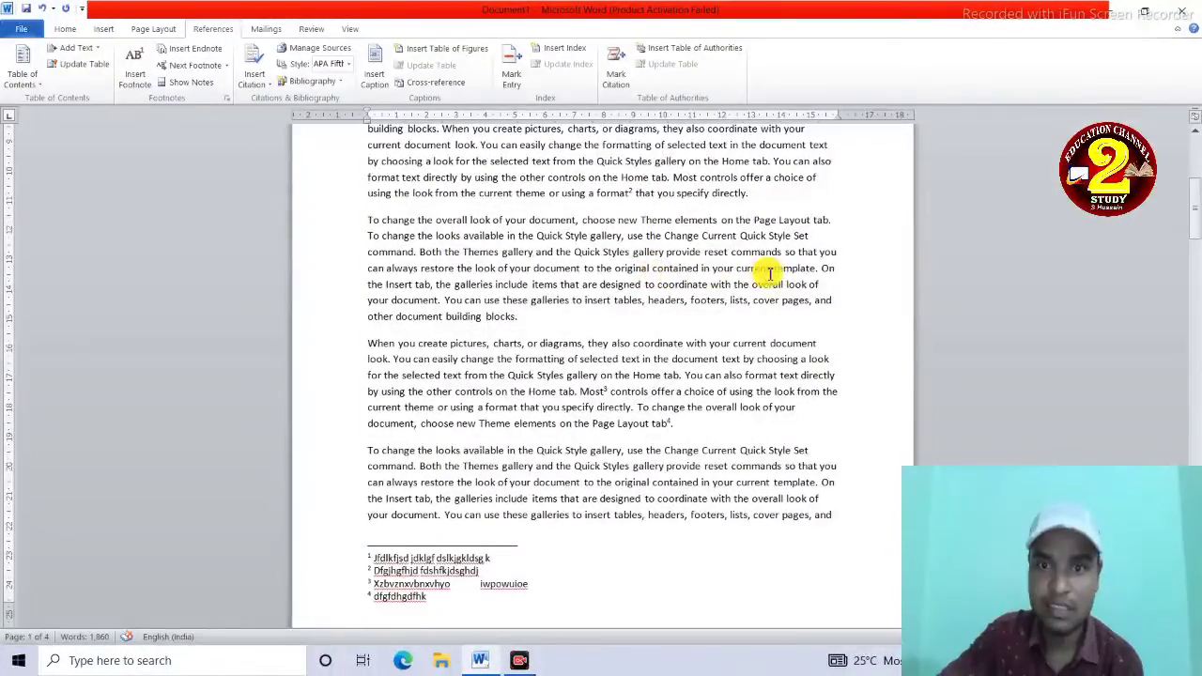
double_click(827, 268)
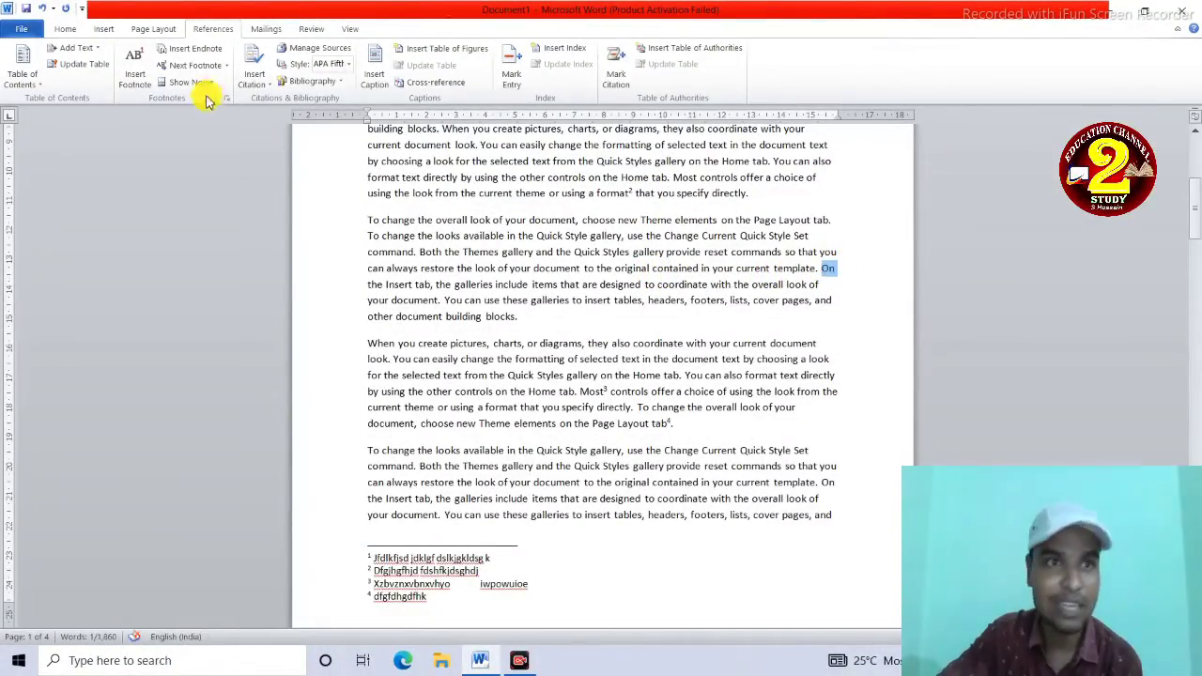
- Insert two endnotes, the second after the passage ending 'by using the other'
left_click(202, 50)
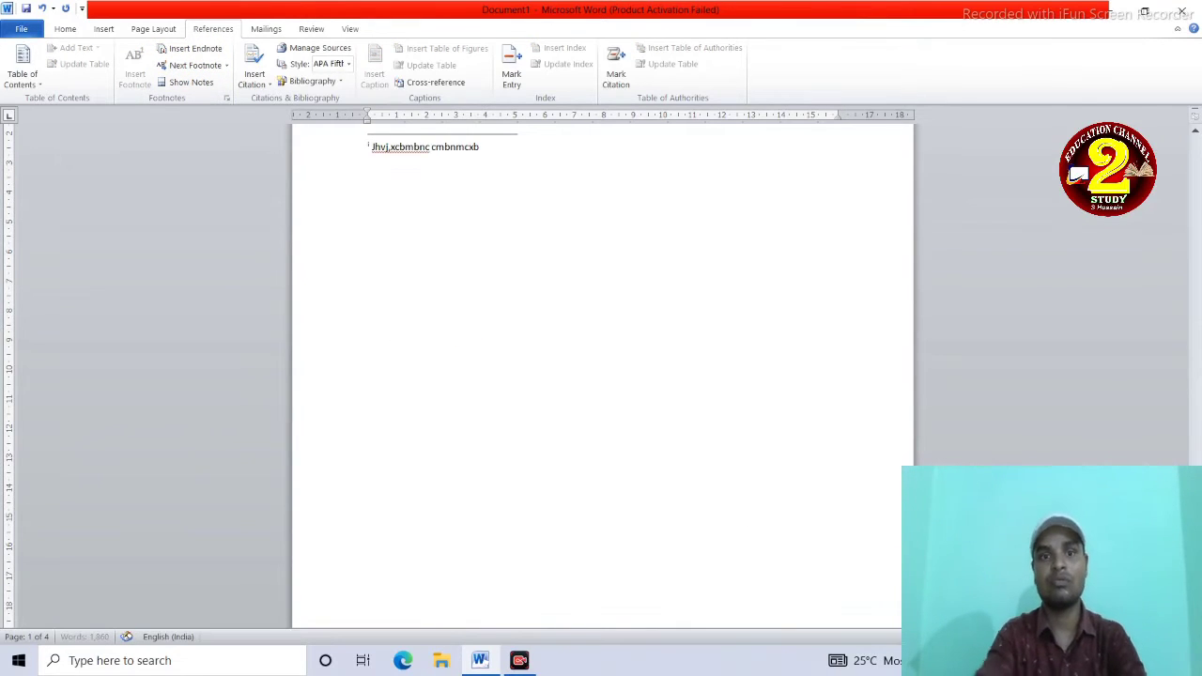
scroll(432, 284, "up", 10)
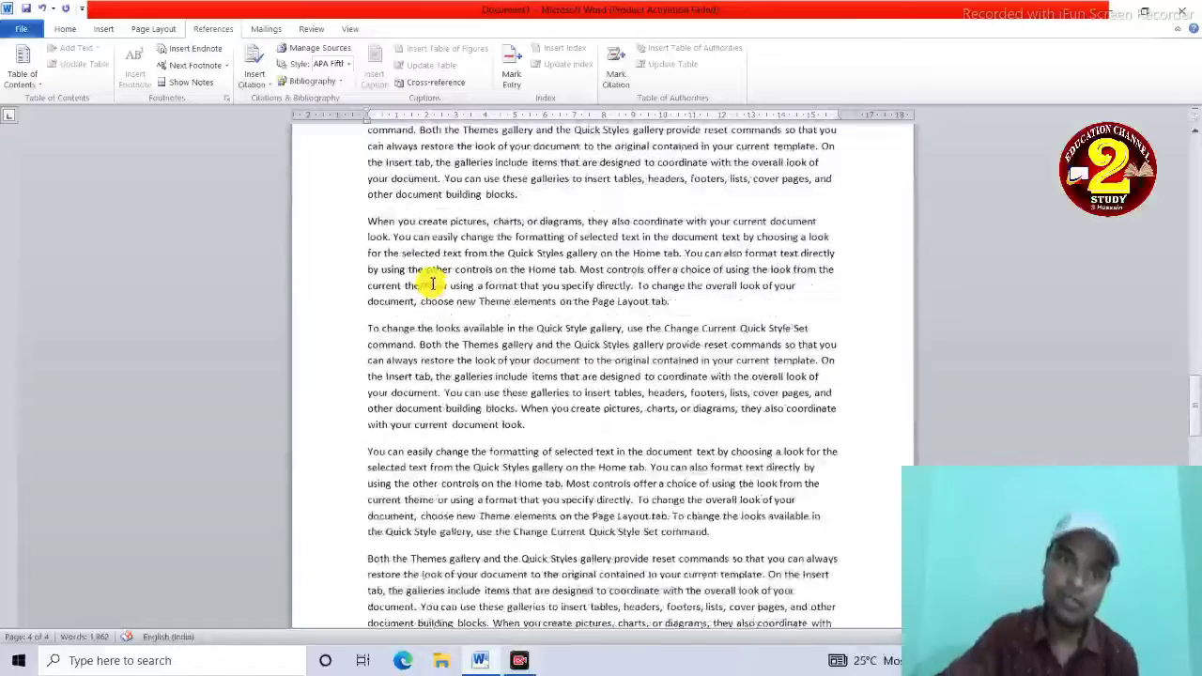
left_click_drag(402, 254, 437, 270)
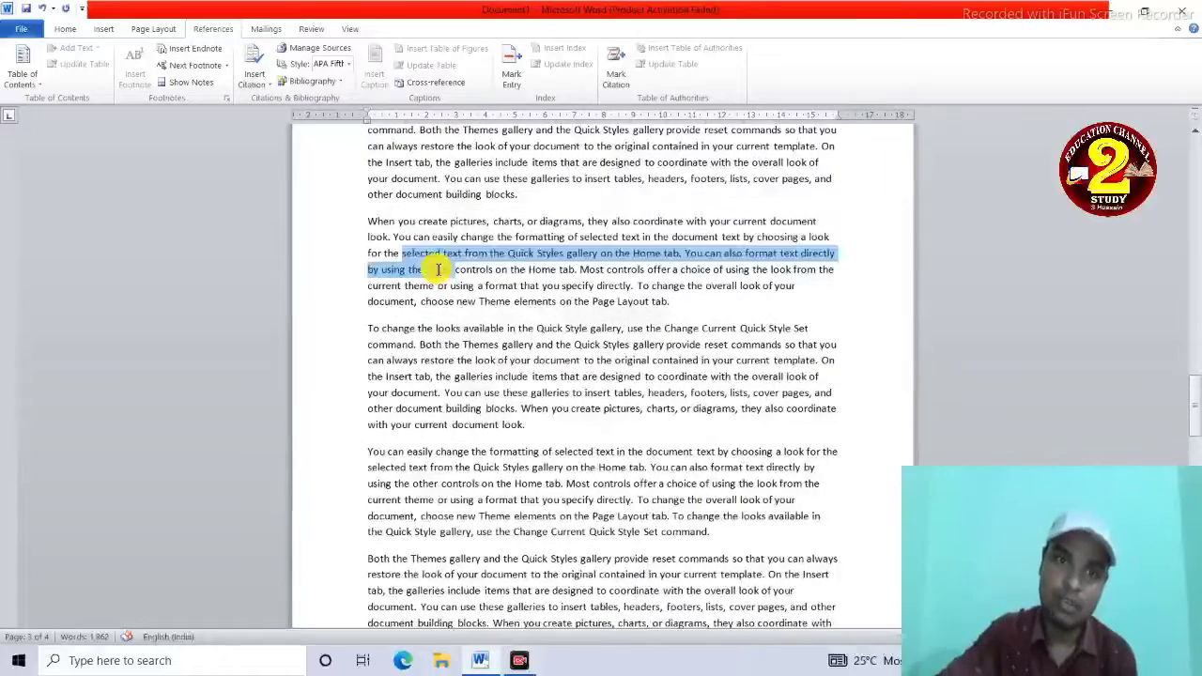
left_click(200, 53)
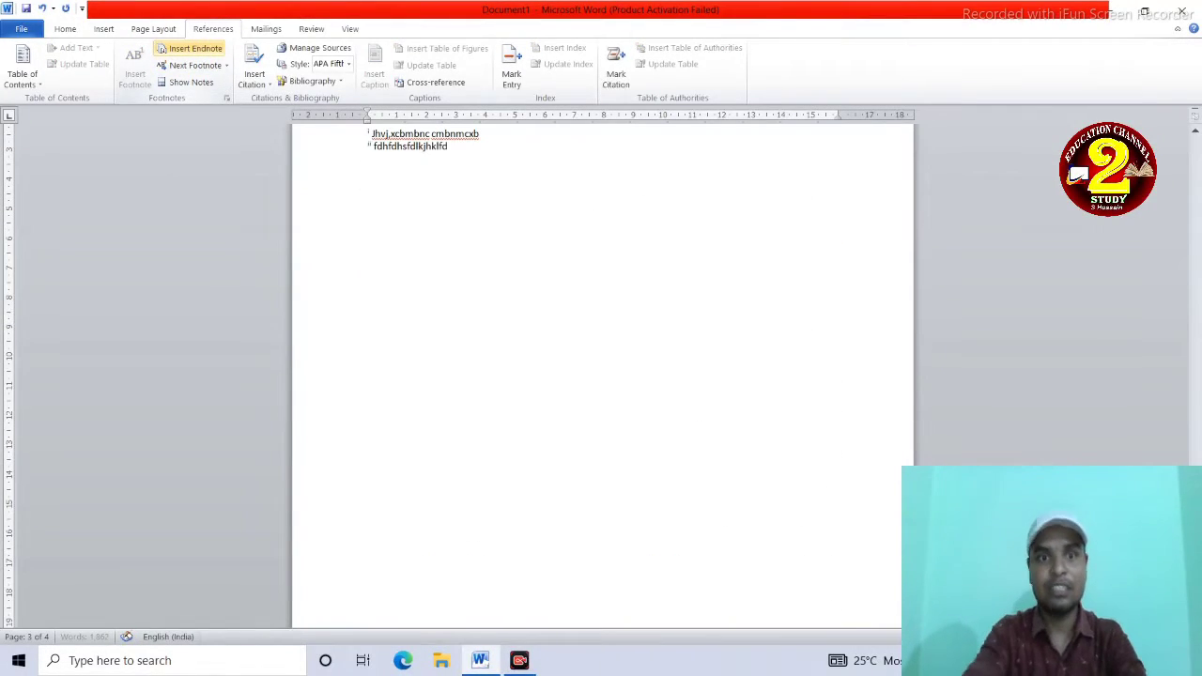
scroll(194, 72, "up", 2)
scroll(528, 297, "up", 8)
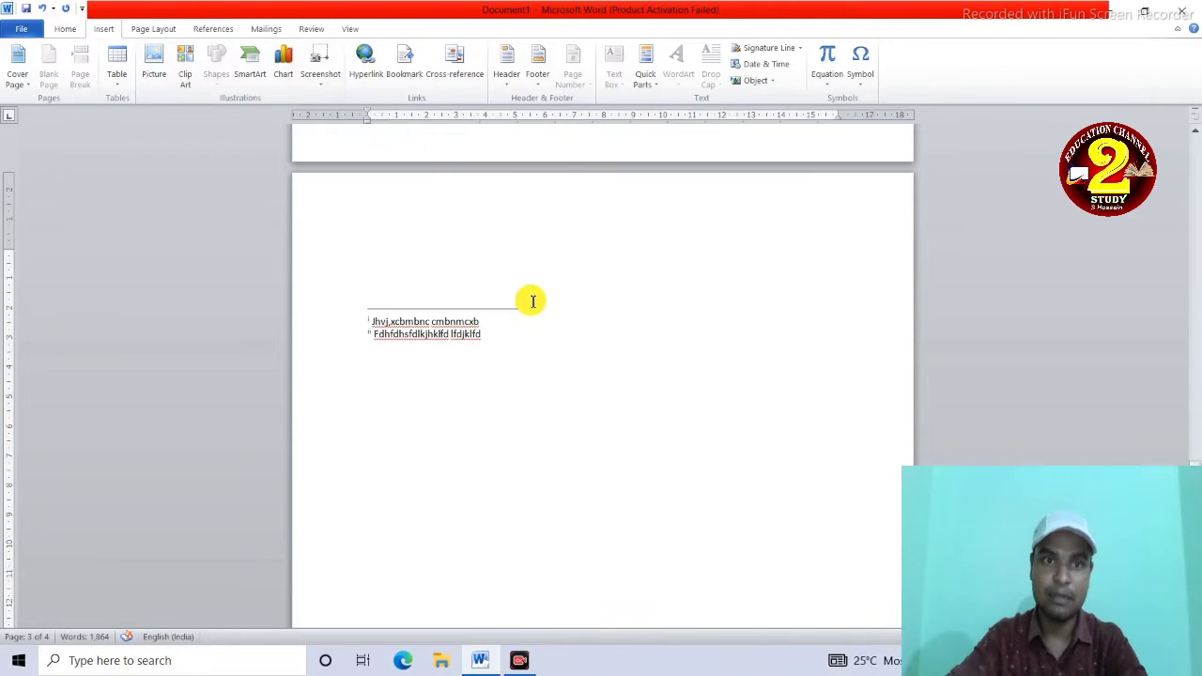
- Add an endnote after 'template.' with text 'fhfdhfdhfdh gfhgf hgfh'
left_click(230, 28)
scroll(532, 246, "up", 2)
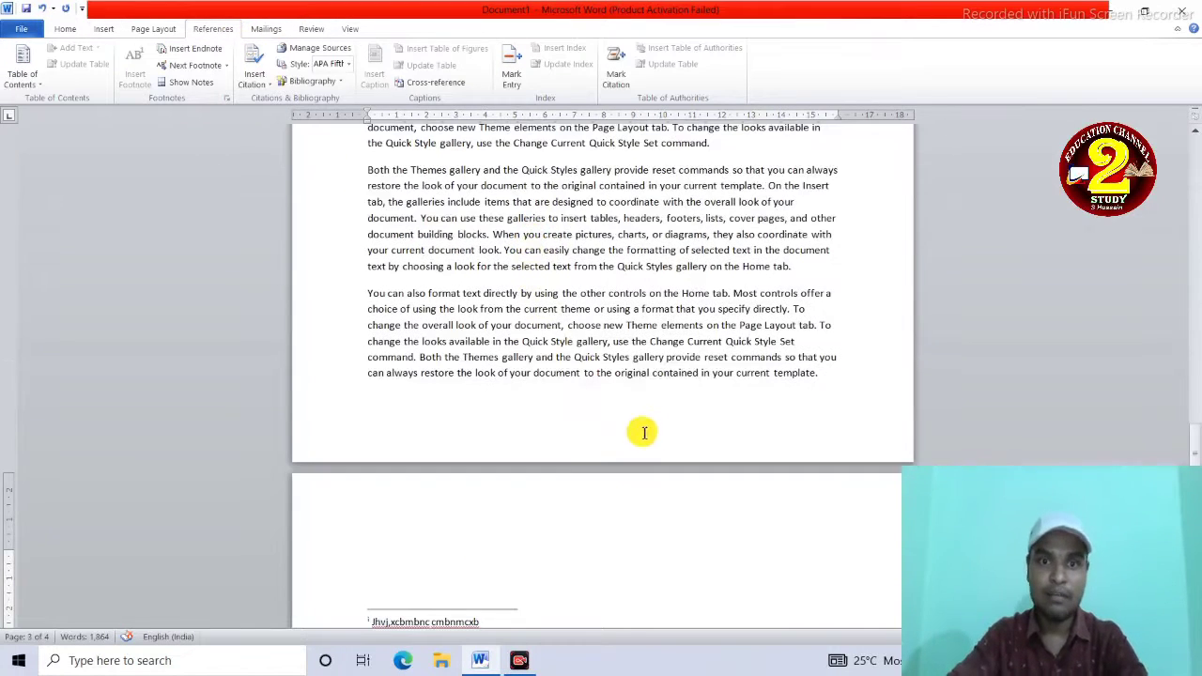
left_click_drag(818, 373, 781, 373)
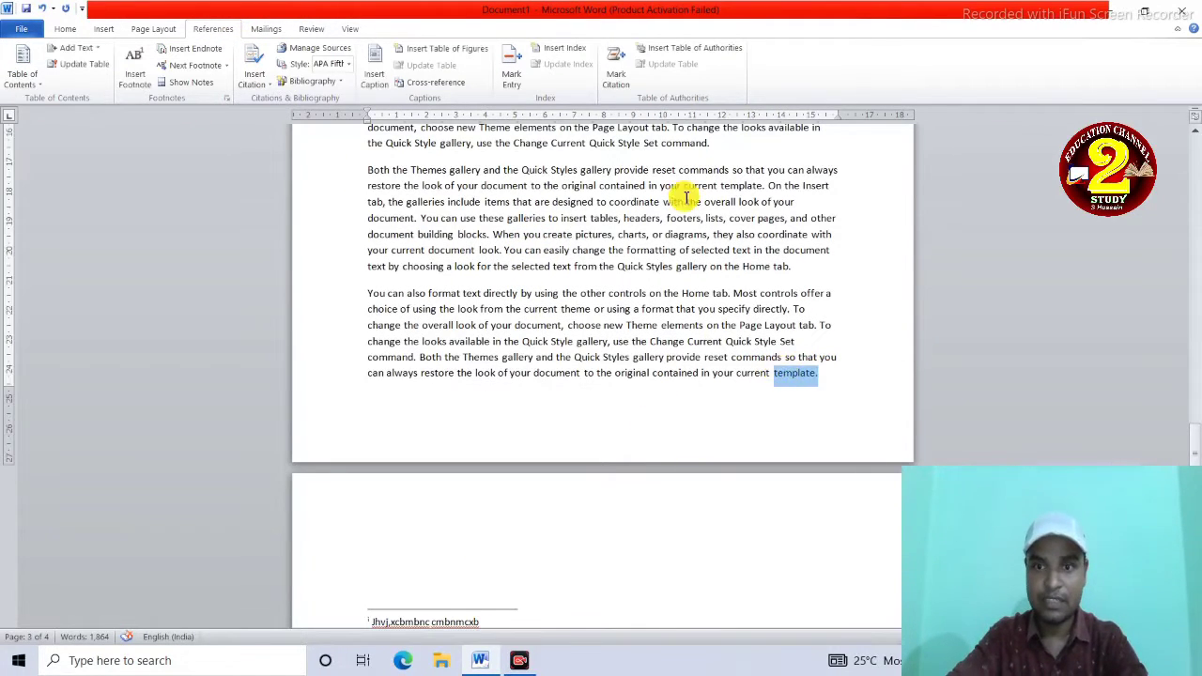
left_click(177, 48)
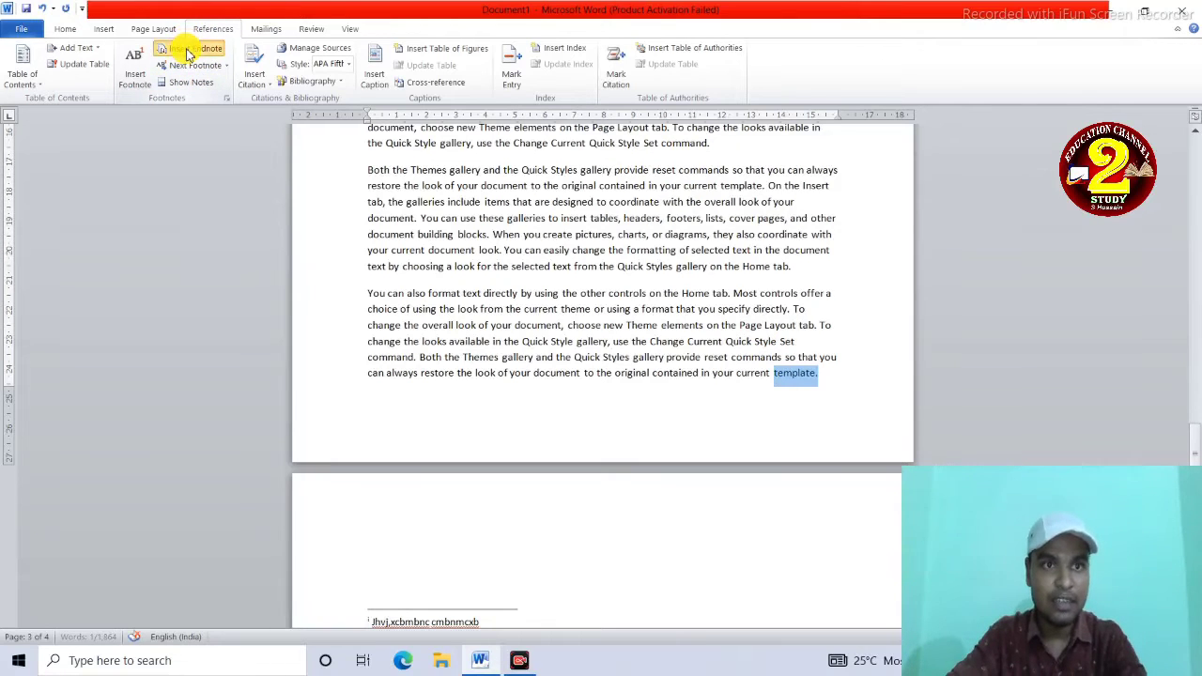
type("fhfdhfdhfdh")
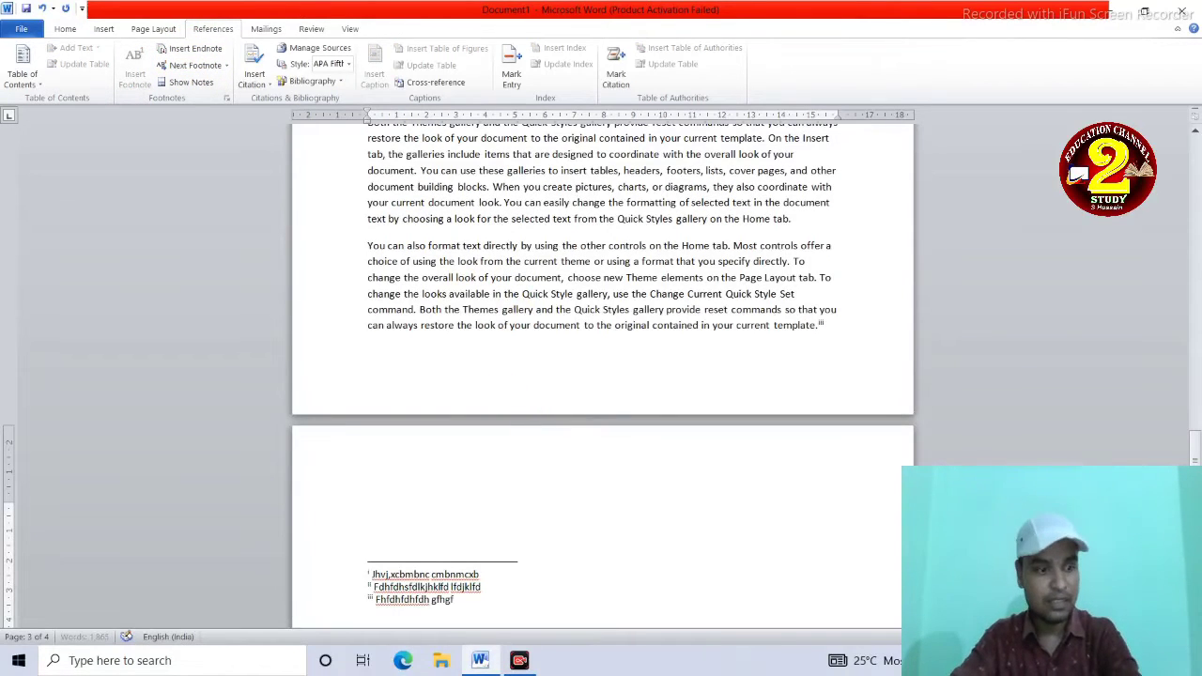
type(" gfhgf hgfh")
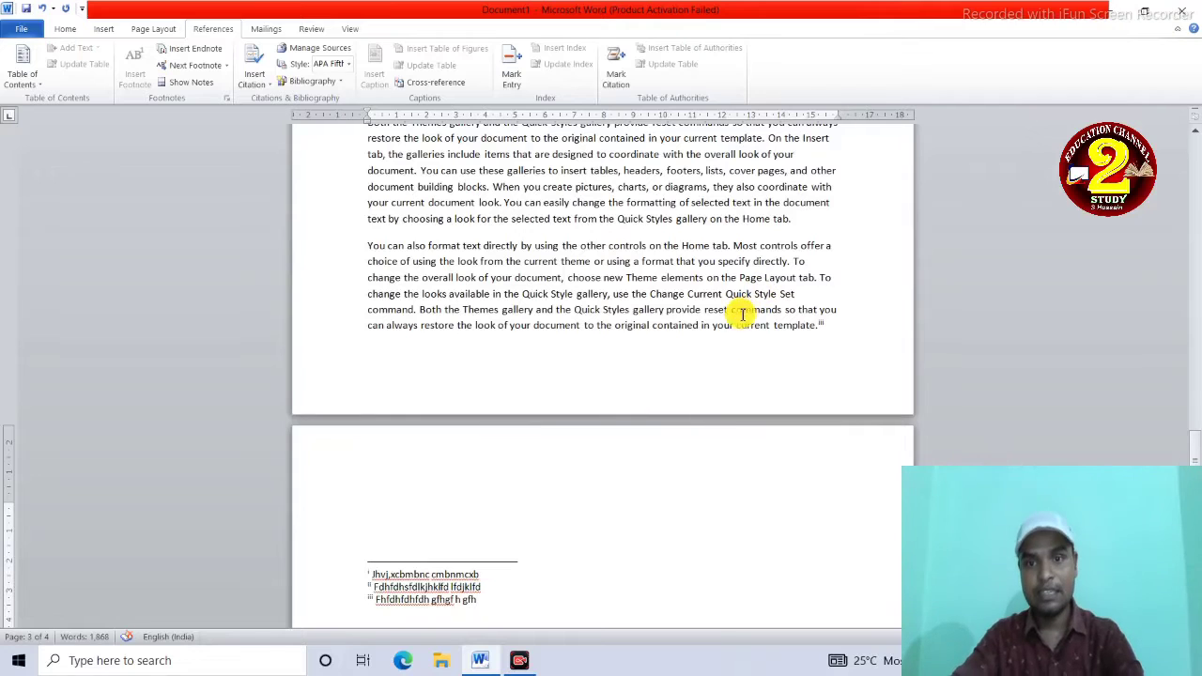
- Add an endnote after 'provide reset commands' with text 'hfghjgfjfgj', then return to the body text
left_click_drag(739, 313, 701, 317)
left_click(194, 48)
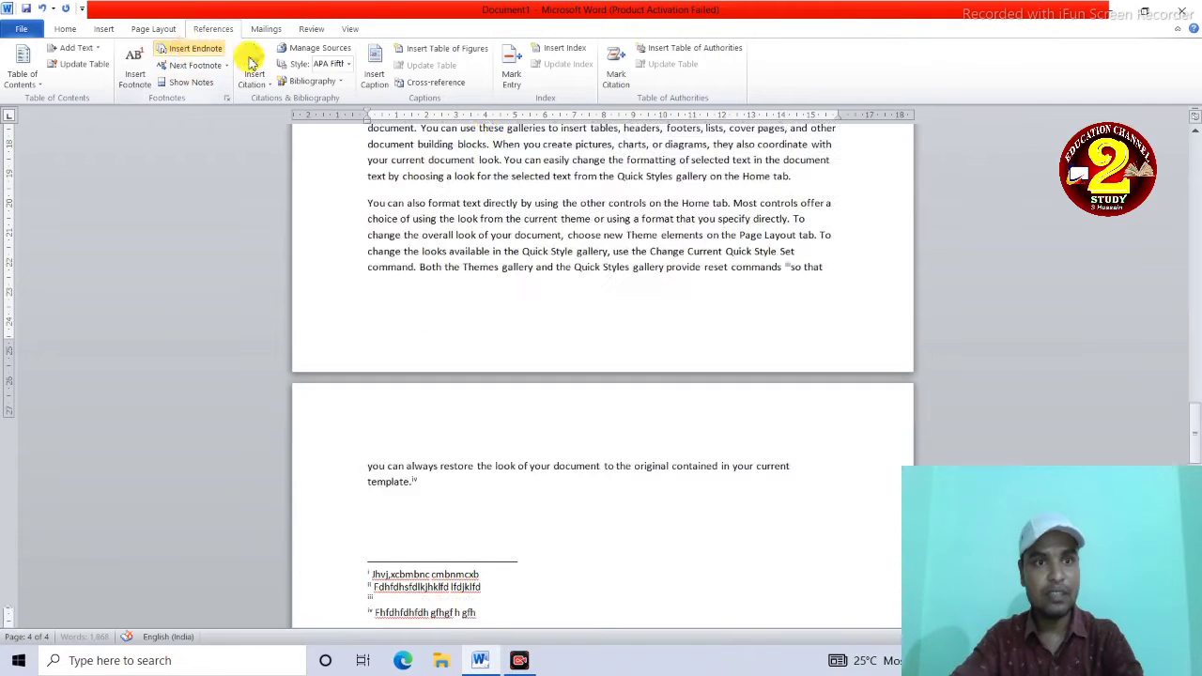
type("hfghjgfjfgjfj")
left_click(570, 561)
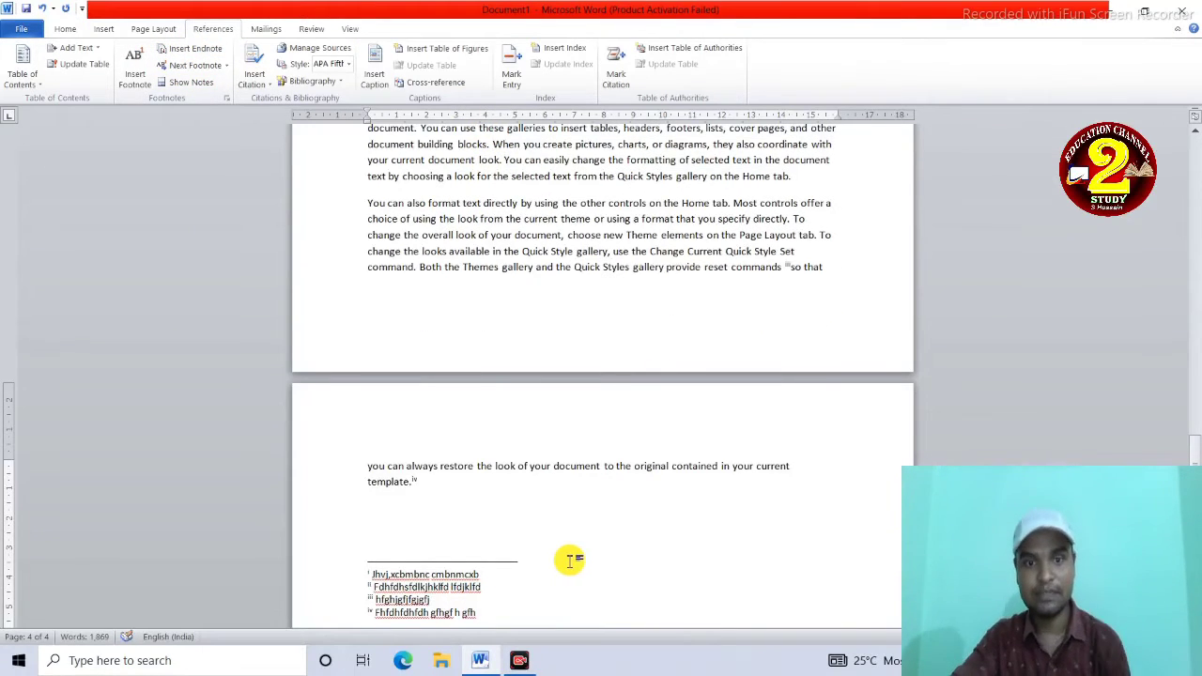
scroll(570, 561, "up", 3)
scroll(569, 561, "down", 4)
scroll(564, 558, "down", 3)
scroll(536, 438, "up", 8)
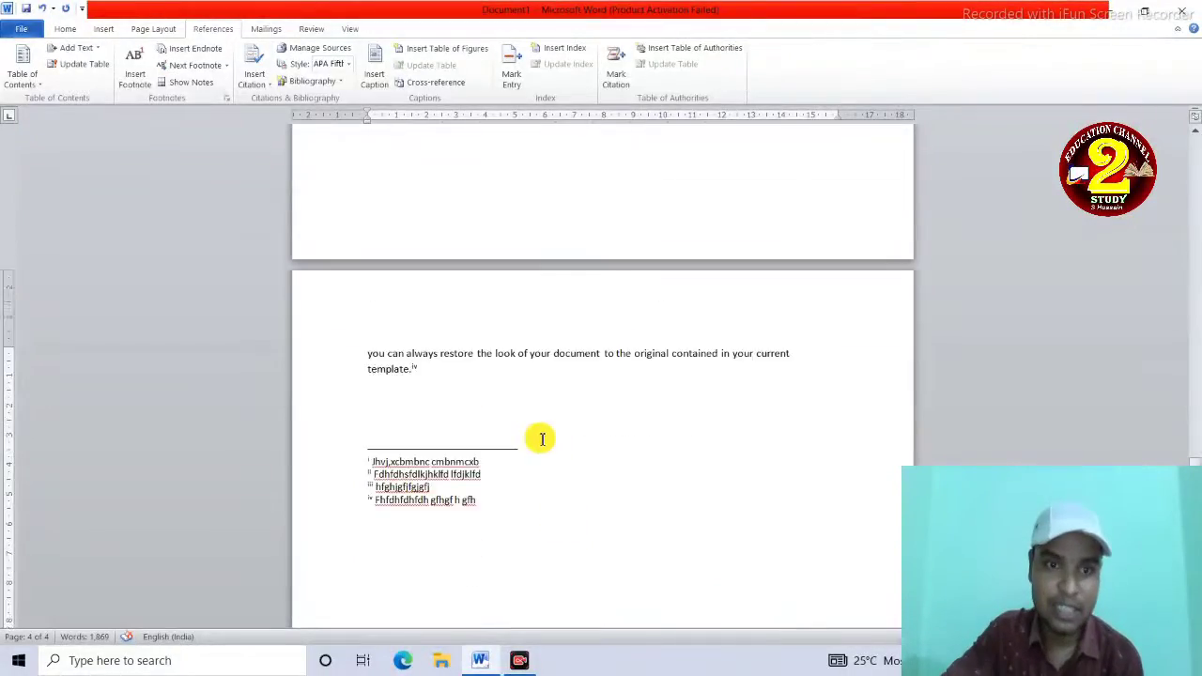
scroll(531, 430, "down", 3)
scroll(529, 429, "up", 2)
scroll(524, 442, "down", 10)
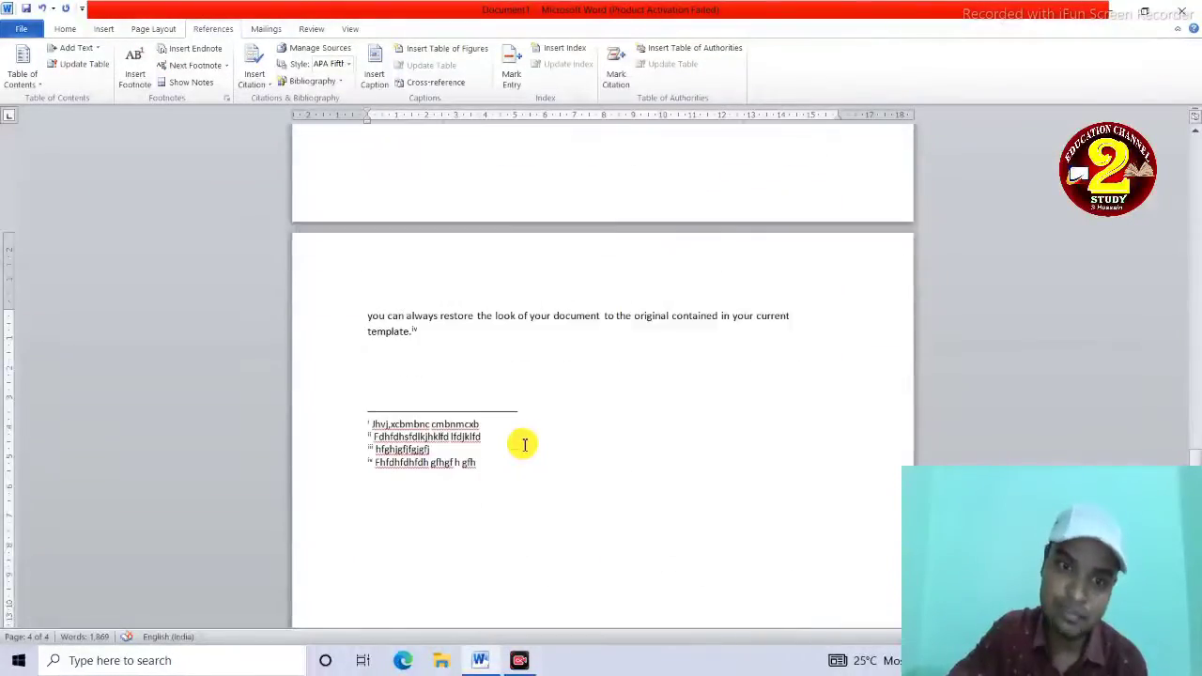
scroll(523, 456, "up", 5)
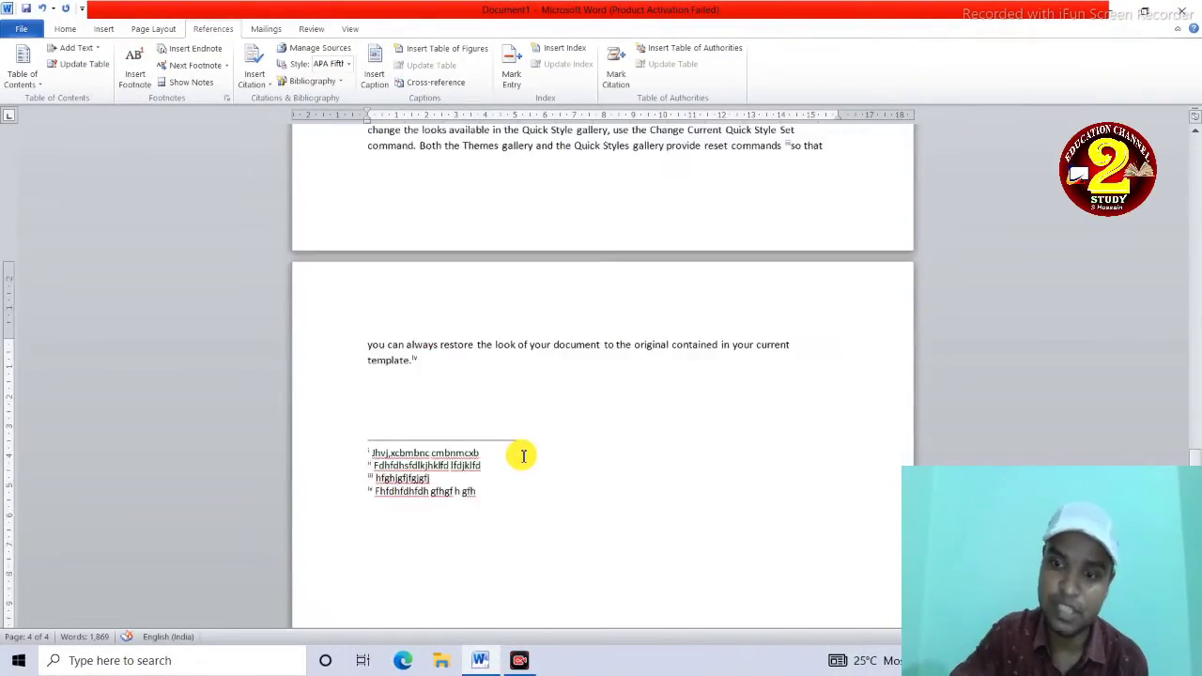
scroll(523, 457, "up", 20)
- Show the endnote area and scroll so the last body line and endnotes i–iv are visible
left_click(174, 84)
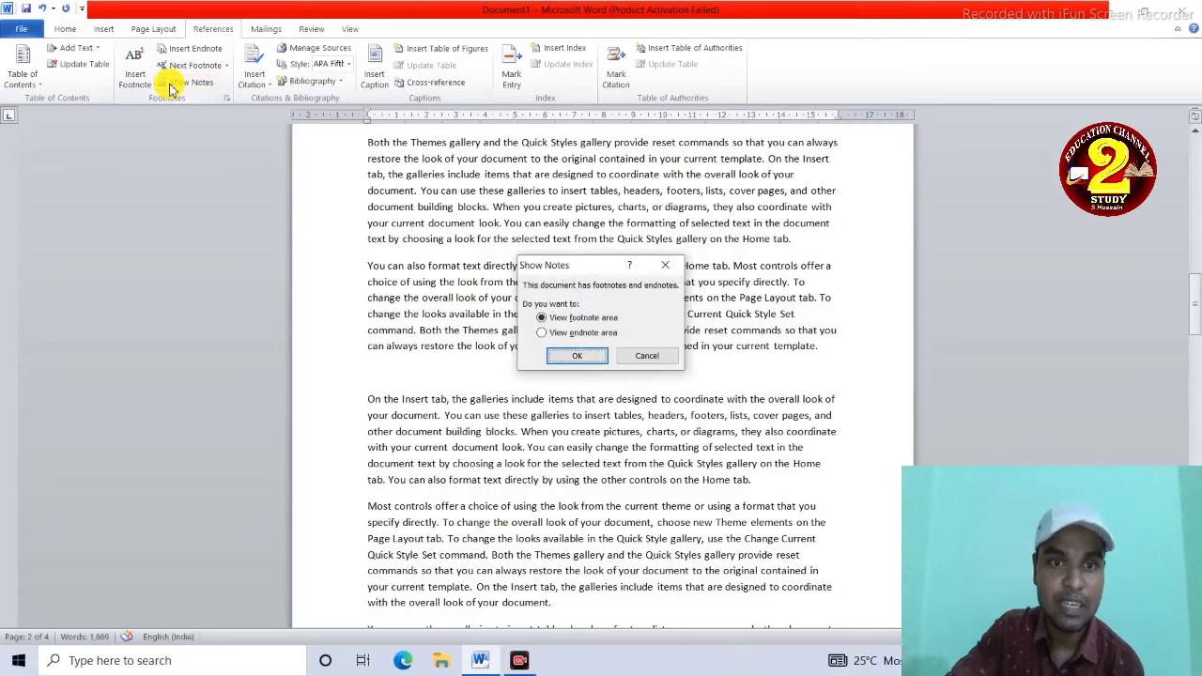
left_click(554, 333)
left_click(580, 356)
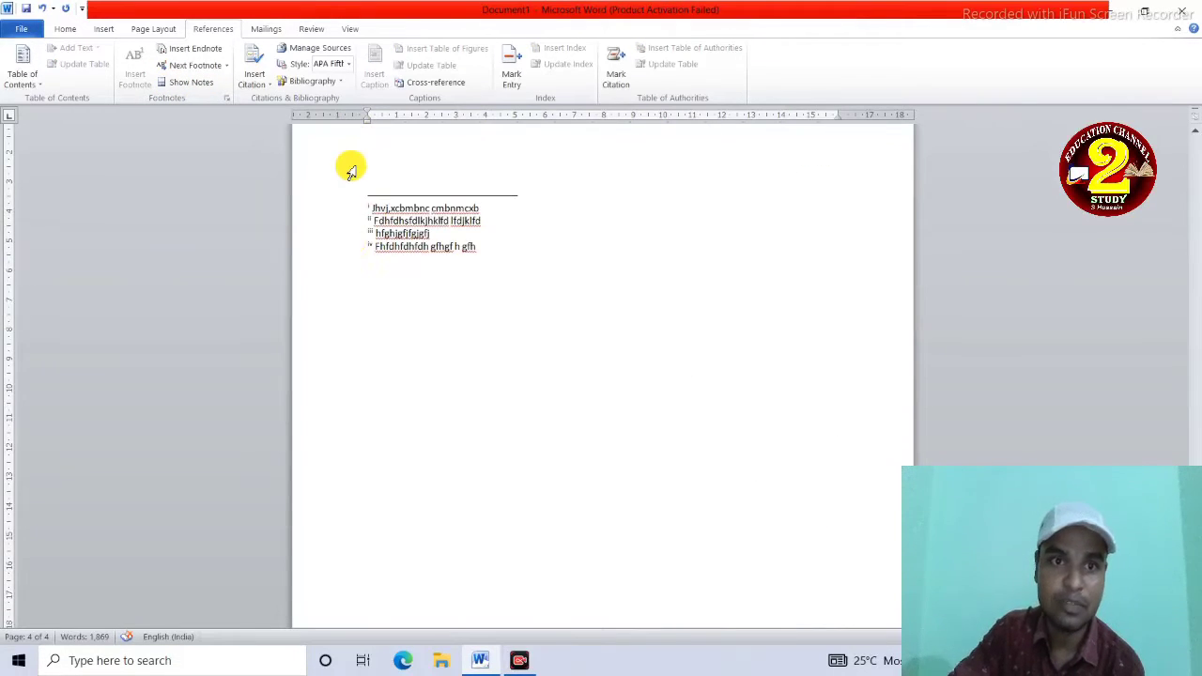
left_click(227, 66)
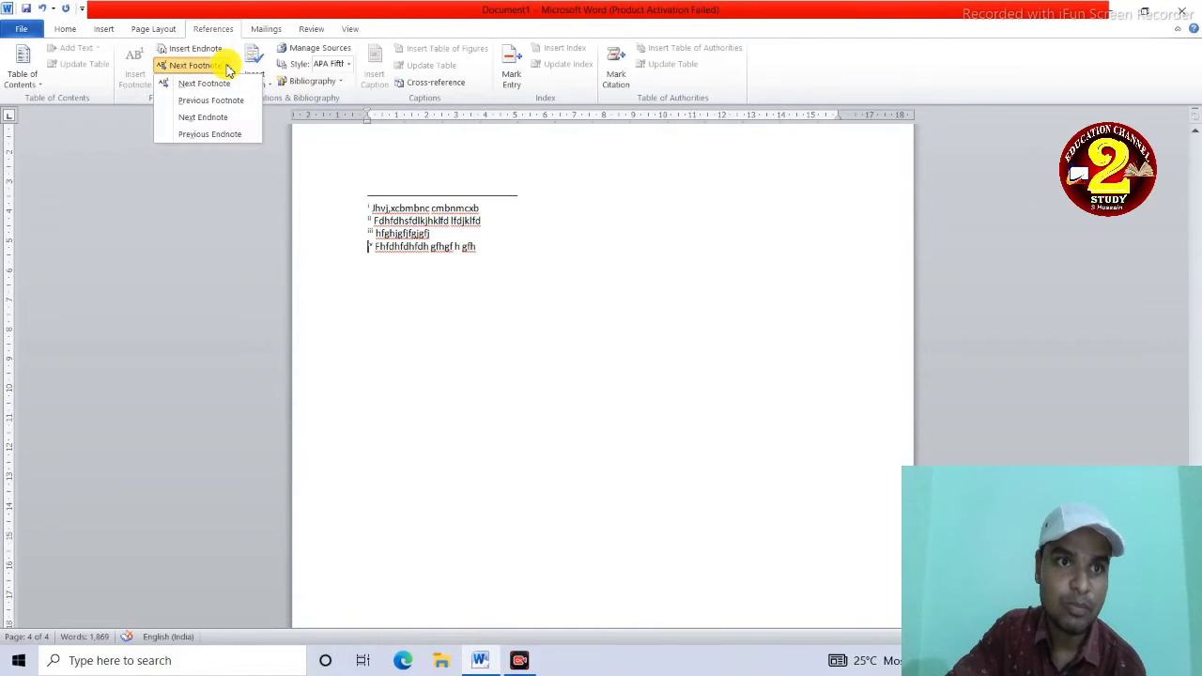
left_click(200, 84)
scroll(451, 263, "up", 3)
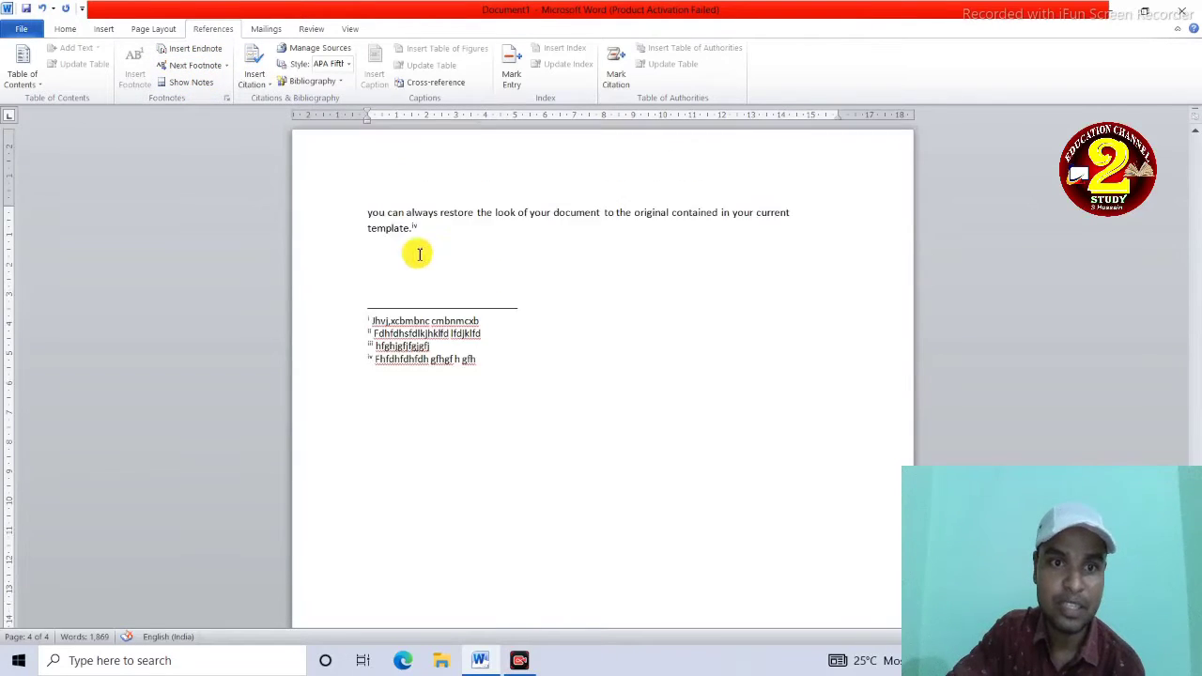
mouse_move(419, 267)
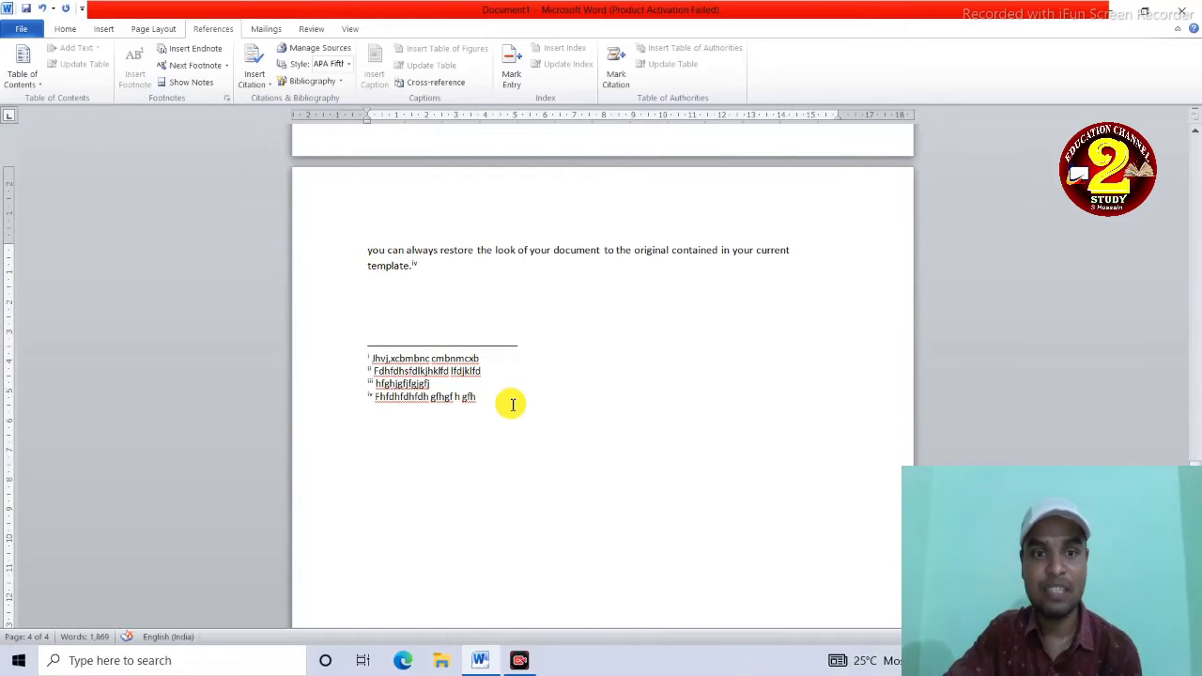
- Try deleting all endnotes with Ctrl+A and Delete, dismissing the invalid-action warnings
key("ctrl+a")
key("Delete")
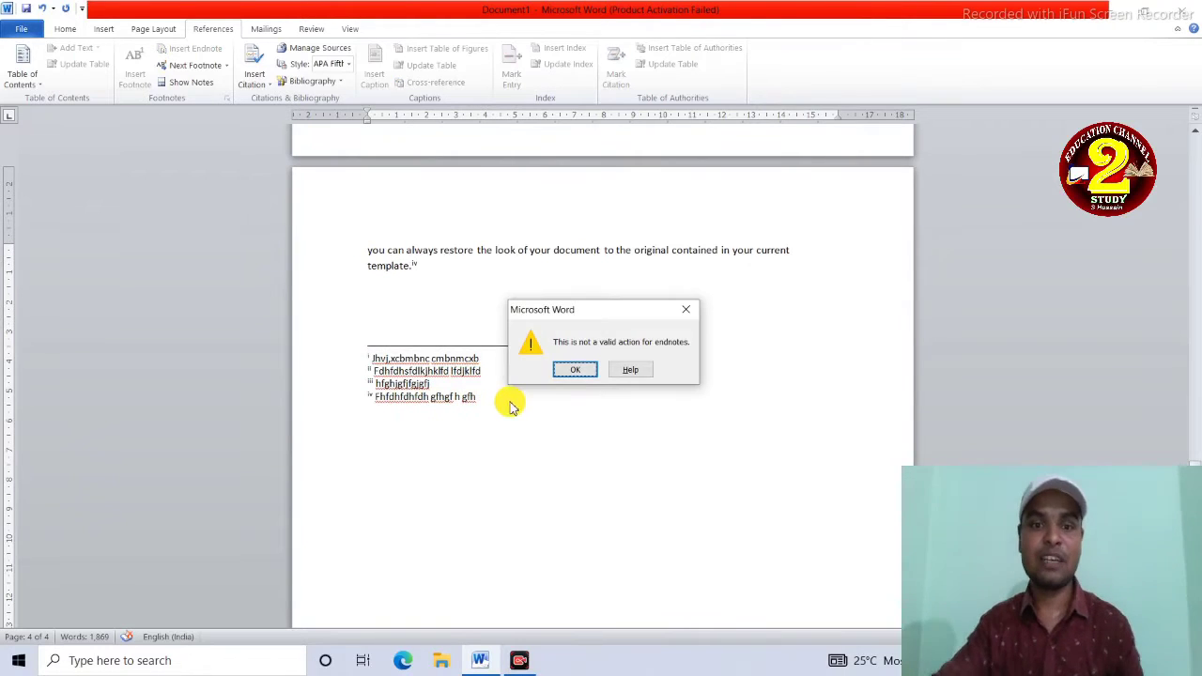
left_click(573, 369)
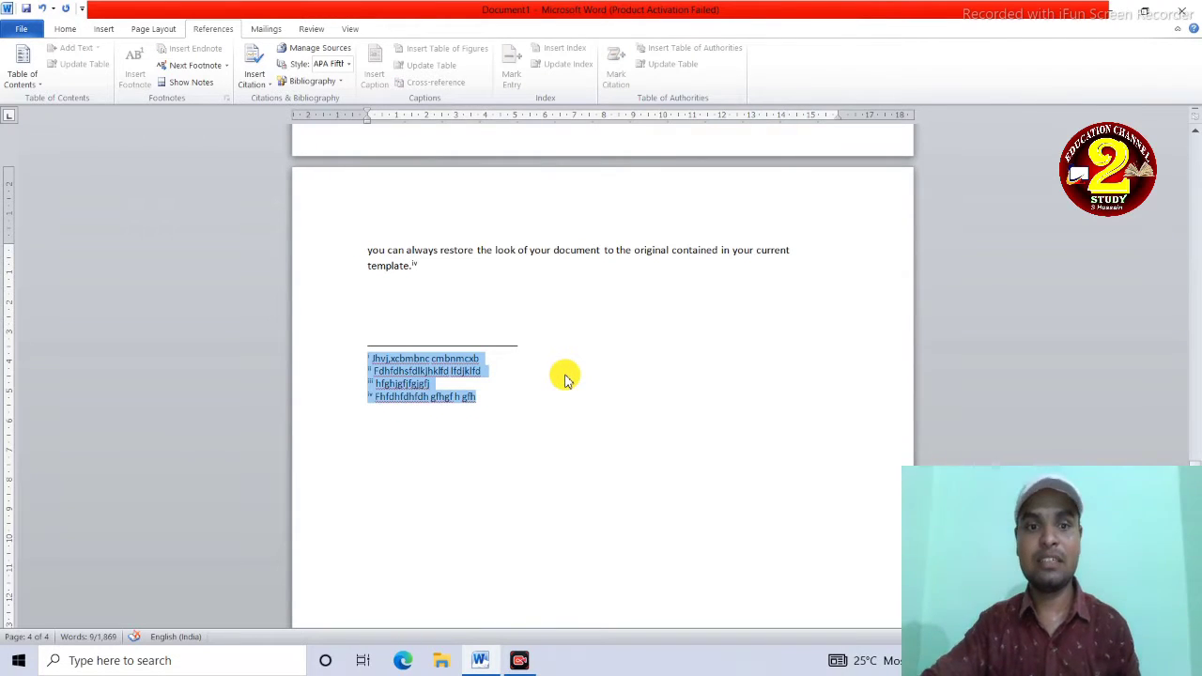
key("Delete")
left_click(573, 370)
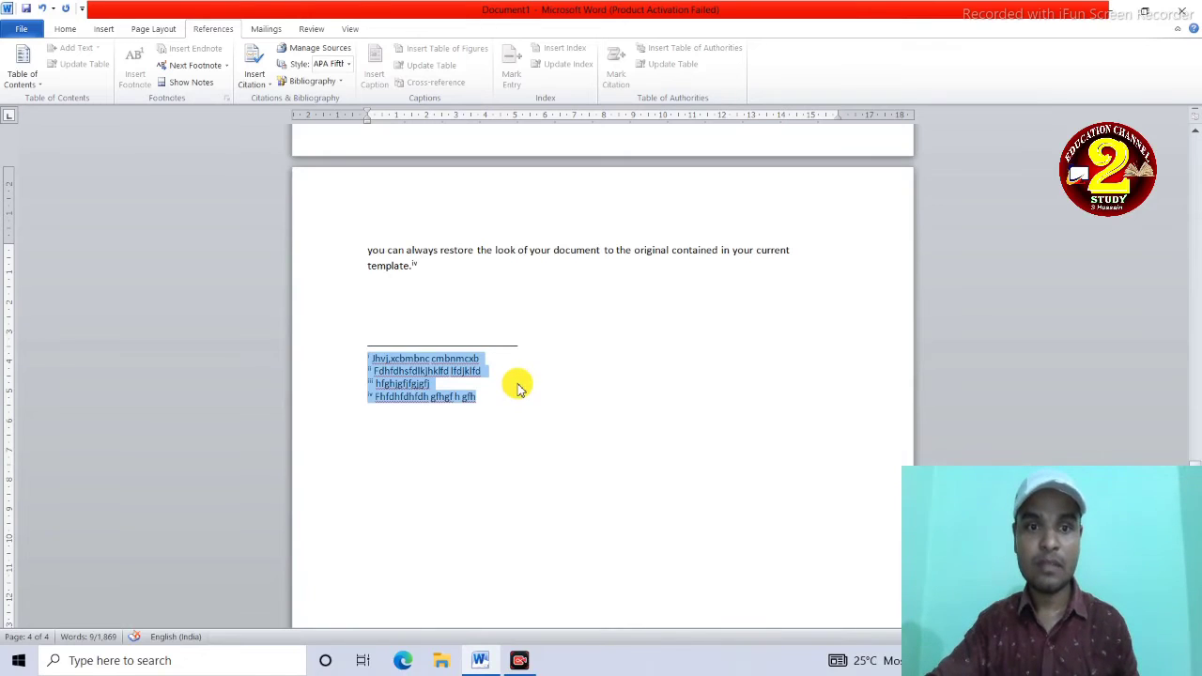
left_click_drag(510, 398, 379, 356)
left_click(365, 352)
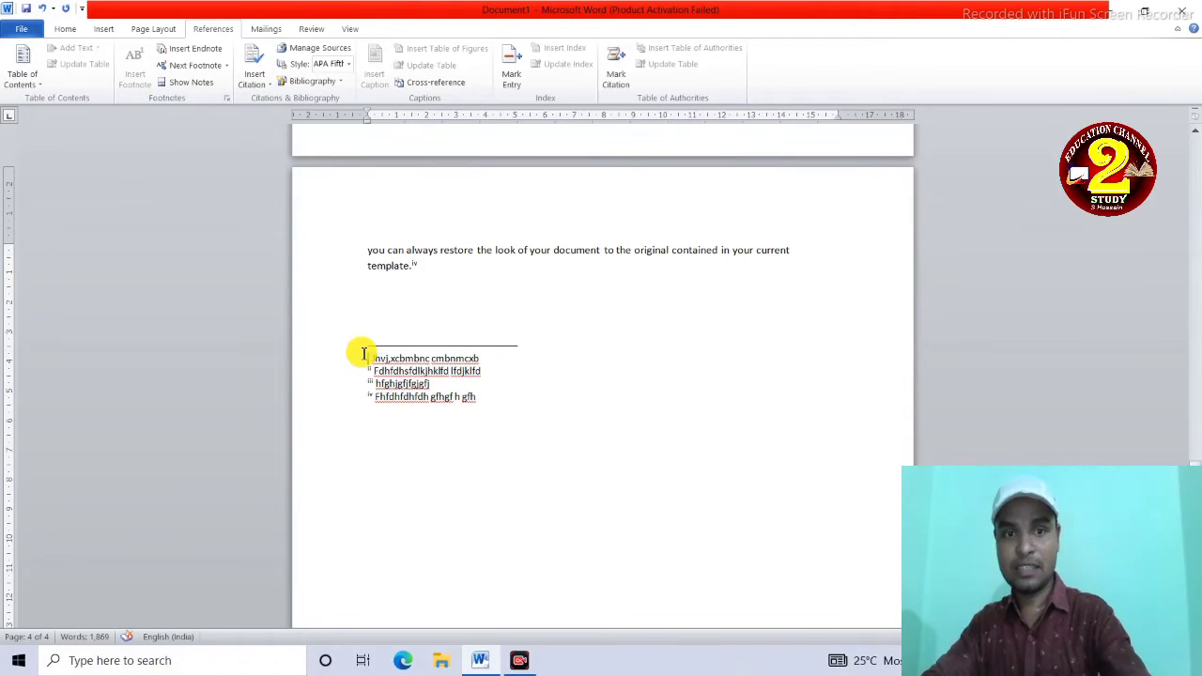
- Backspace away the last two endnotes' text, then dismiss the warning from deleting the first two
left_click(500, 411)
key("BackSpace")
key("BackSpace")
key("BackSpace")
key("BackSpace")
key("BackSpace")
key("BackSpace")
key("BackSpace")
key("BackSpace")
key("BackSpace")
key("BackSpace")
key("BackSpace")
key("BackSpace")
key("BackSpace")
key("BackSpace")
key("BackSpace")
key("BackSpace")
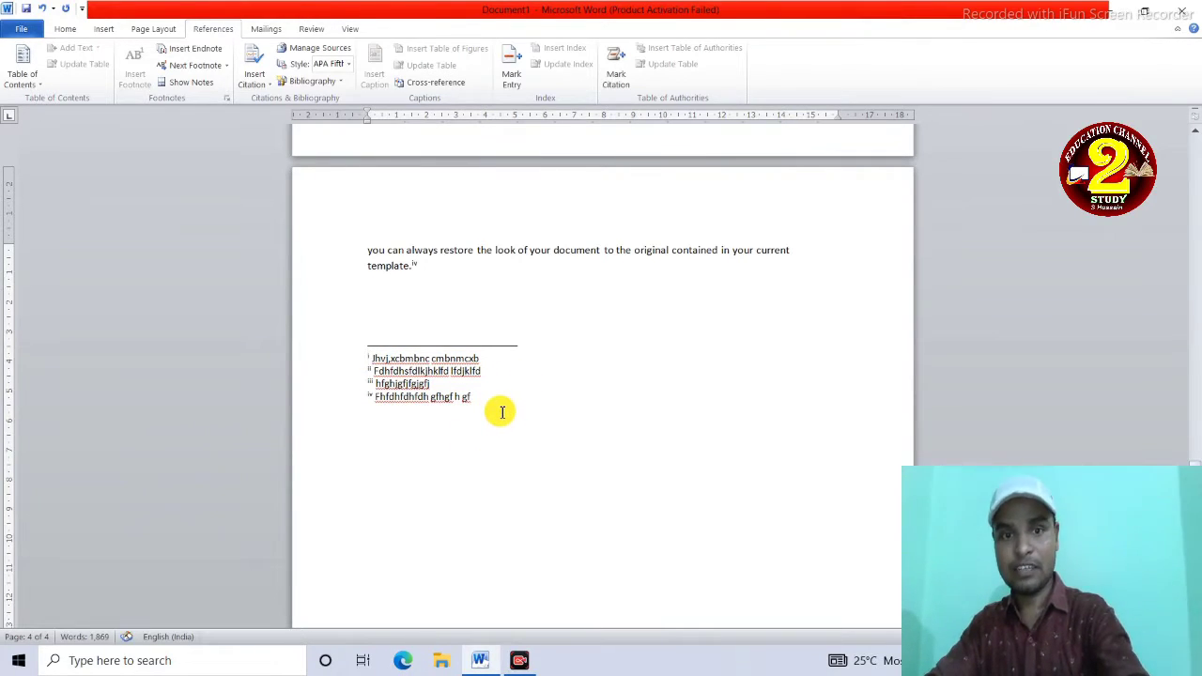
key("BackSpace")
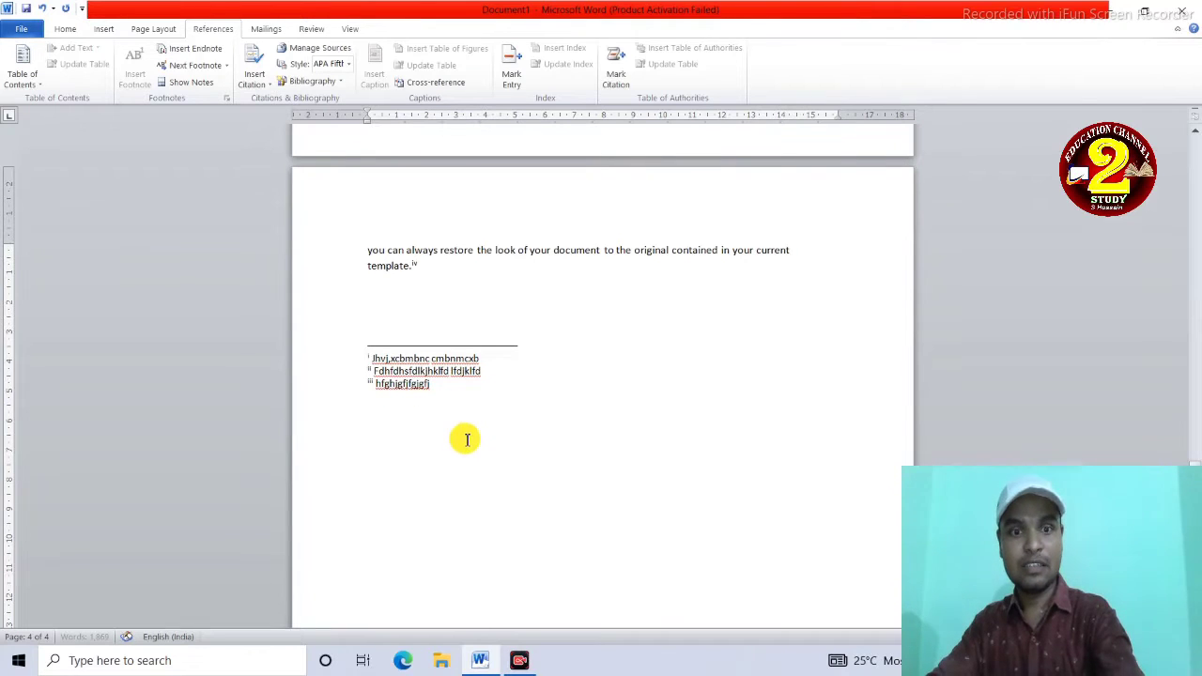
key("BackSpace")
key("BackSpace")
key("BackSpace")
key("BackSpace")
key("BackSpace")
key("BackSpace")
key("BackSpace")
key("BackSpace")
key("BackSpace")
key("BackSpace")
key("BackSpace")
key("BackSpace")
key("BackSpace")
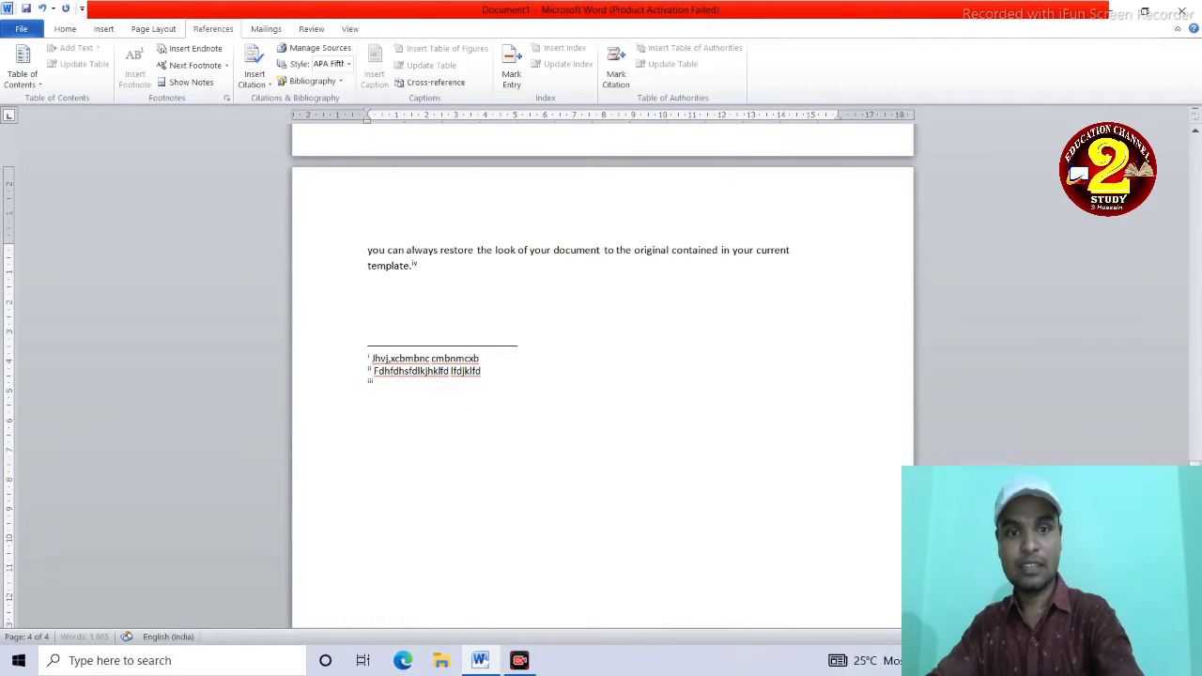
left_click_drag(491, 369, 369, 350)
key("BackSpace")
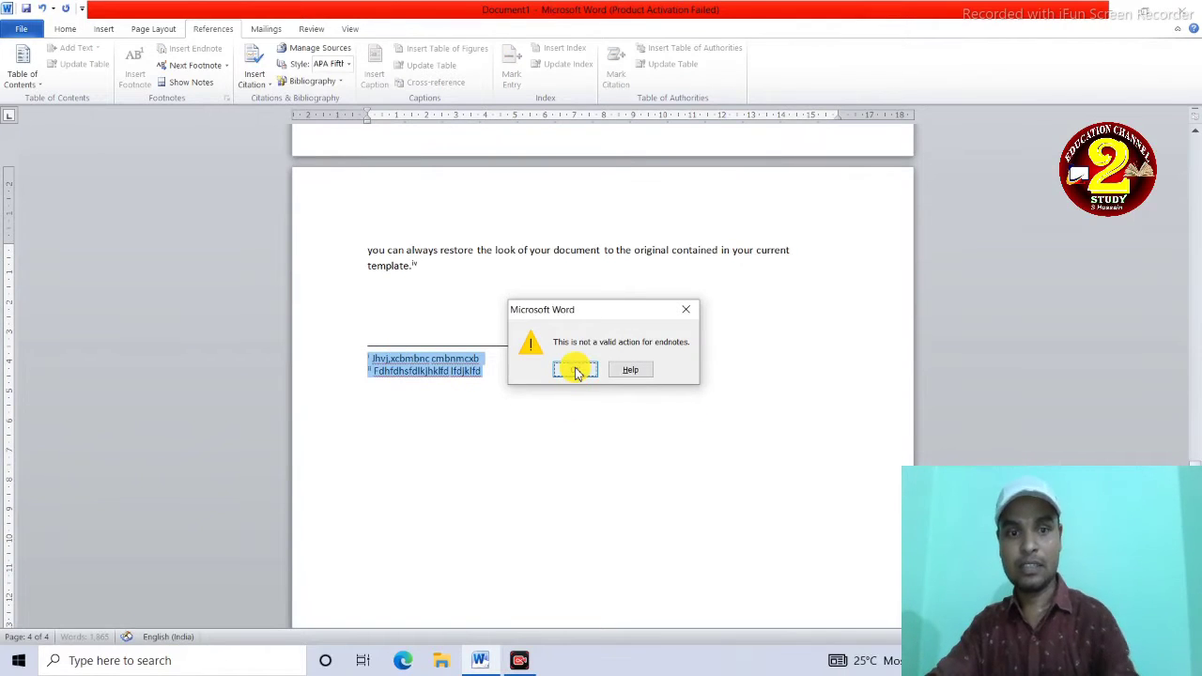
left_click(570, 371)
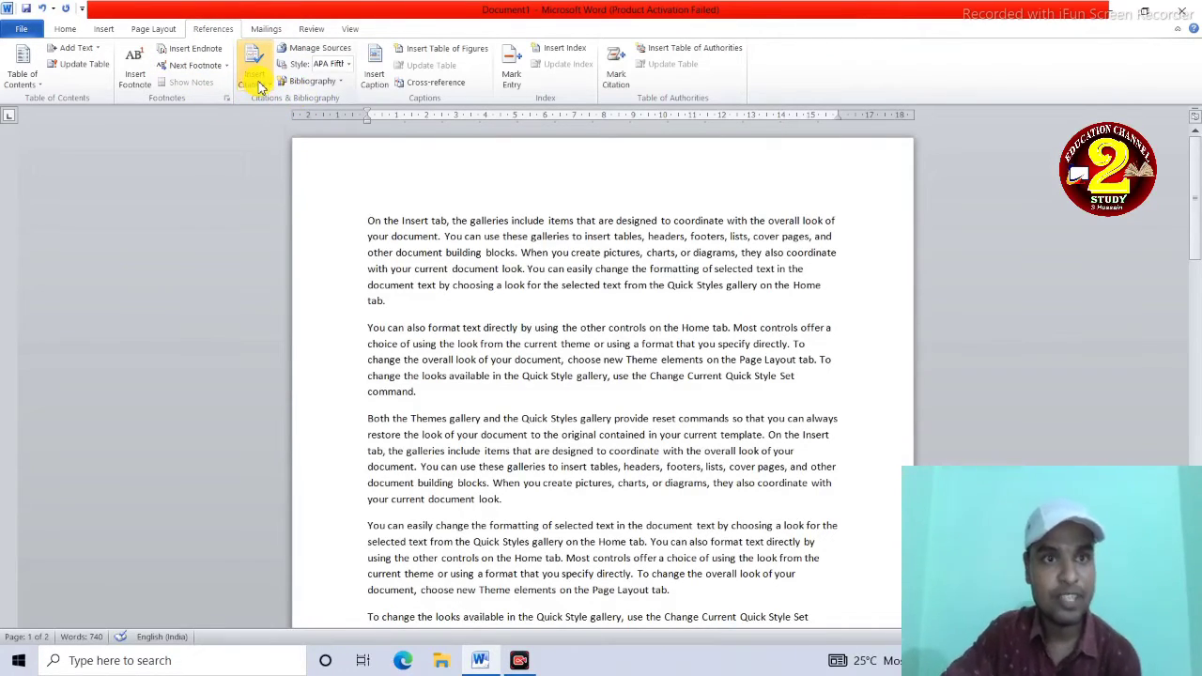
- Place the cursor at the start of the first paragraph and open the Insert Citation menu
left_click(363, 221)
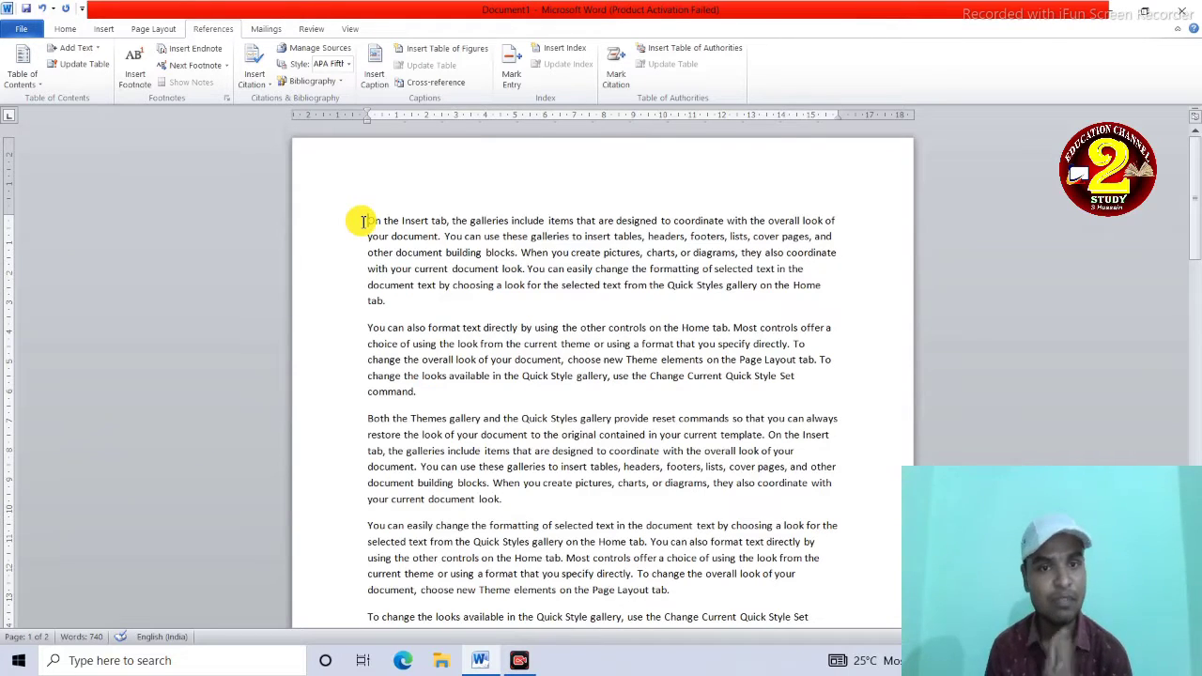
left_click(258, 90)
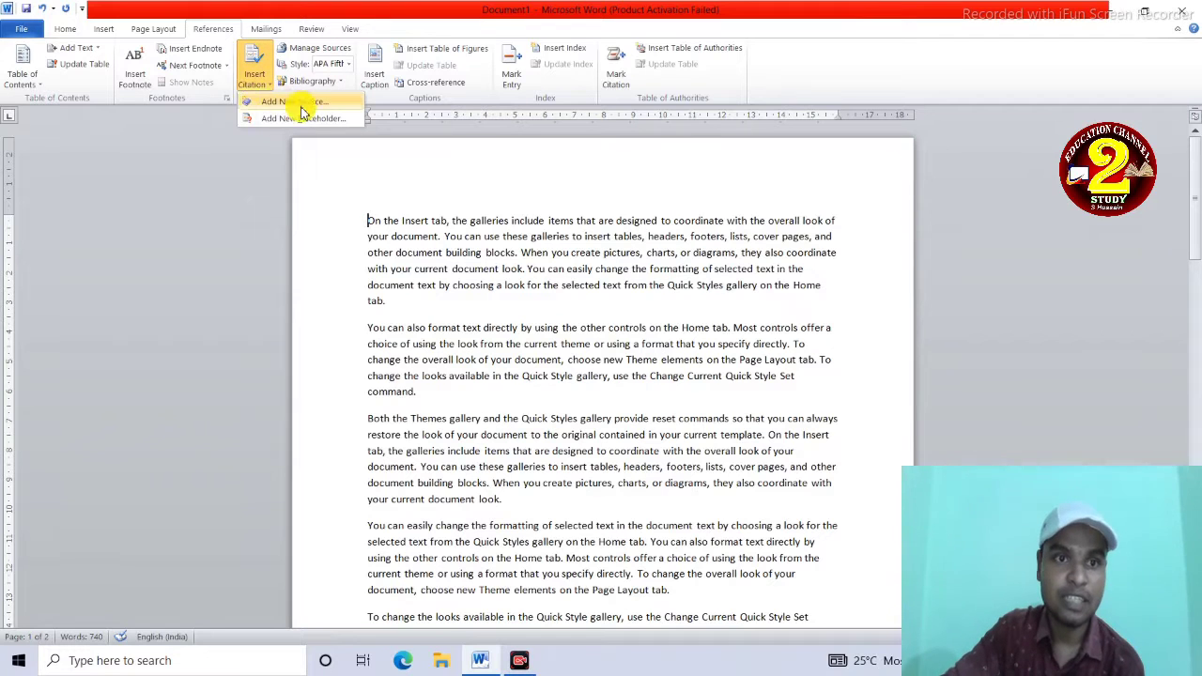
left_click(370, 213)
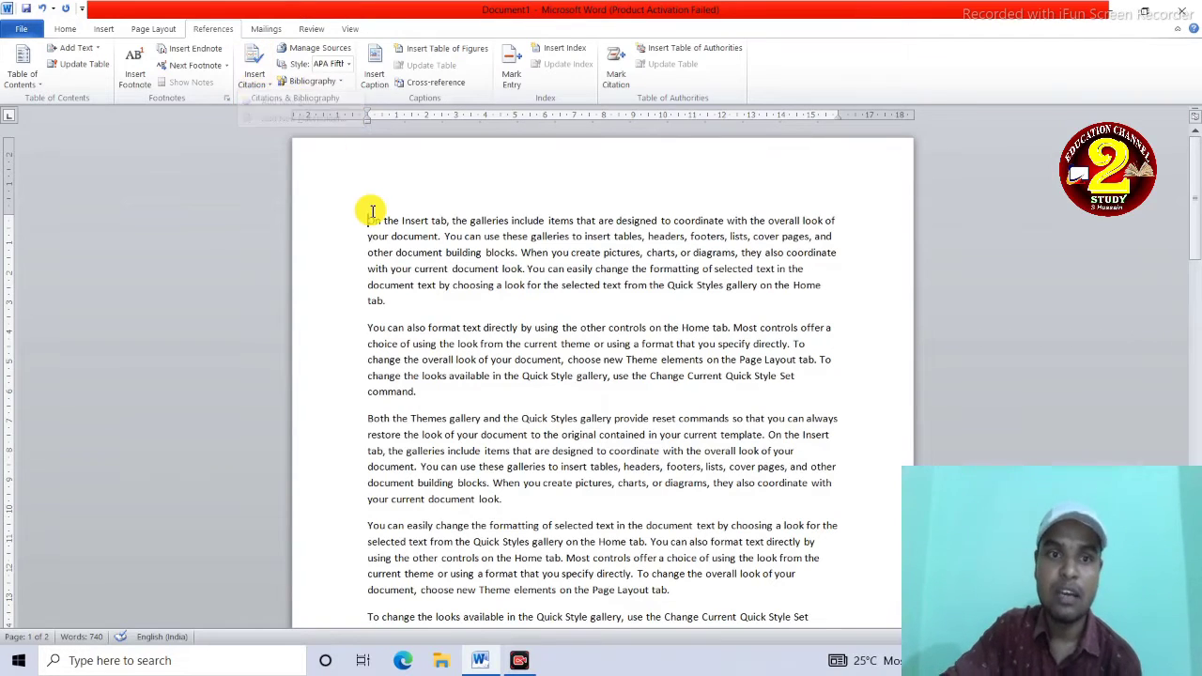
left_click(254, 82)
- Start a new citation source and try the Report and Web site source types
left_click(282, 101)
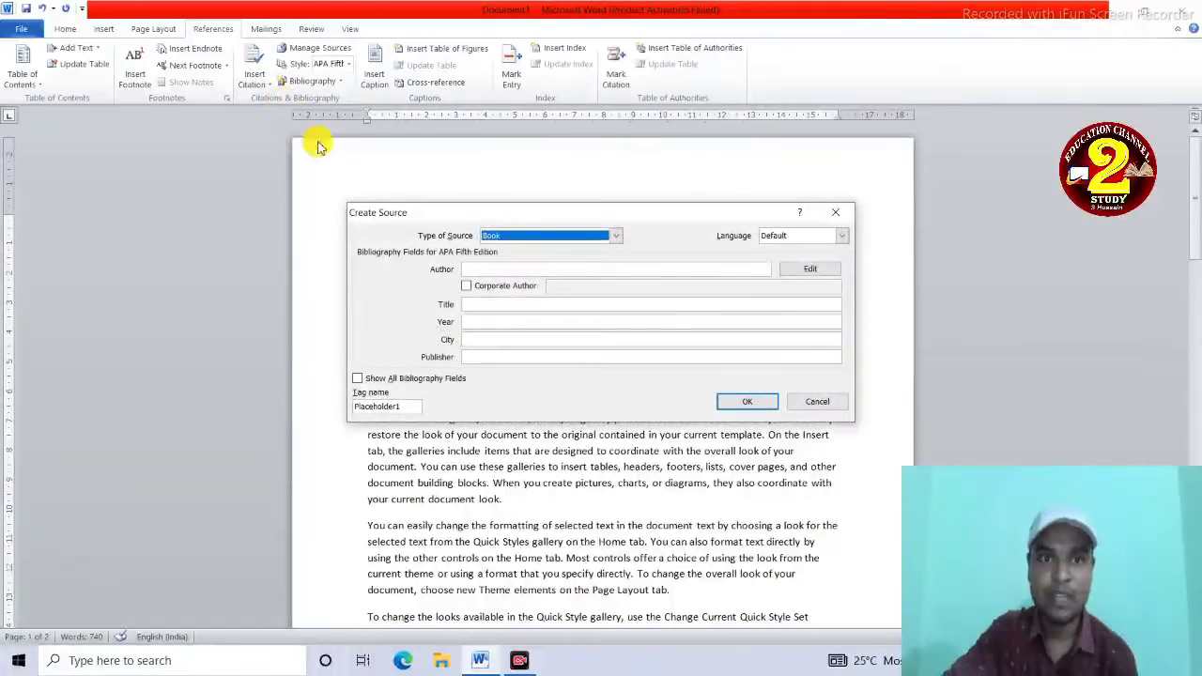
left_click_drag(526, 173, 513, 125)
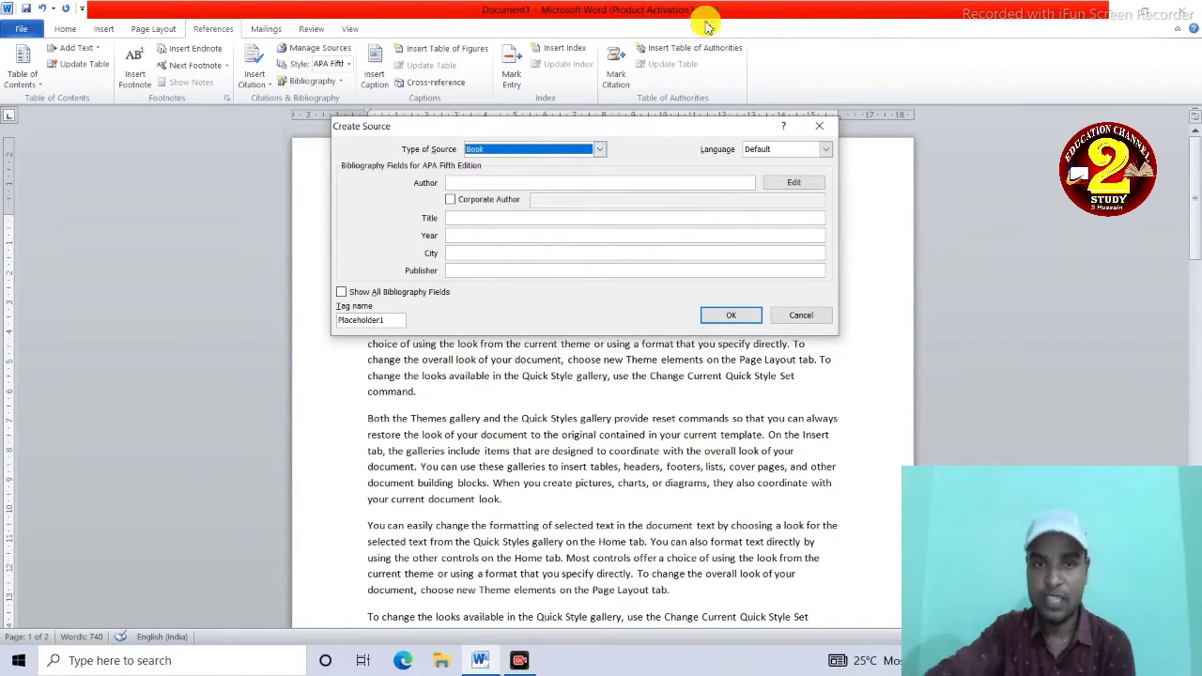
left_click(599, 150)
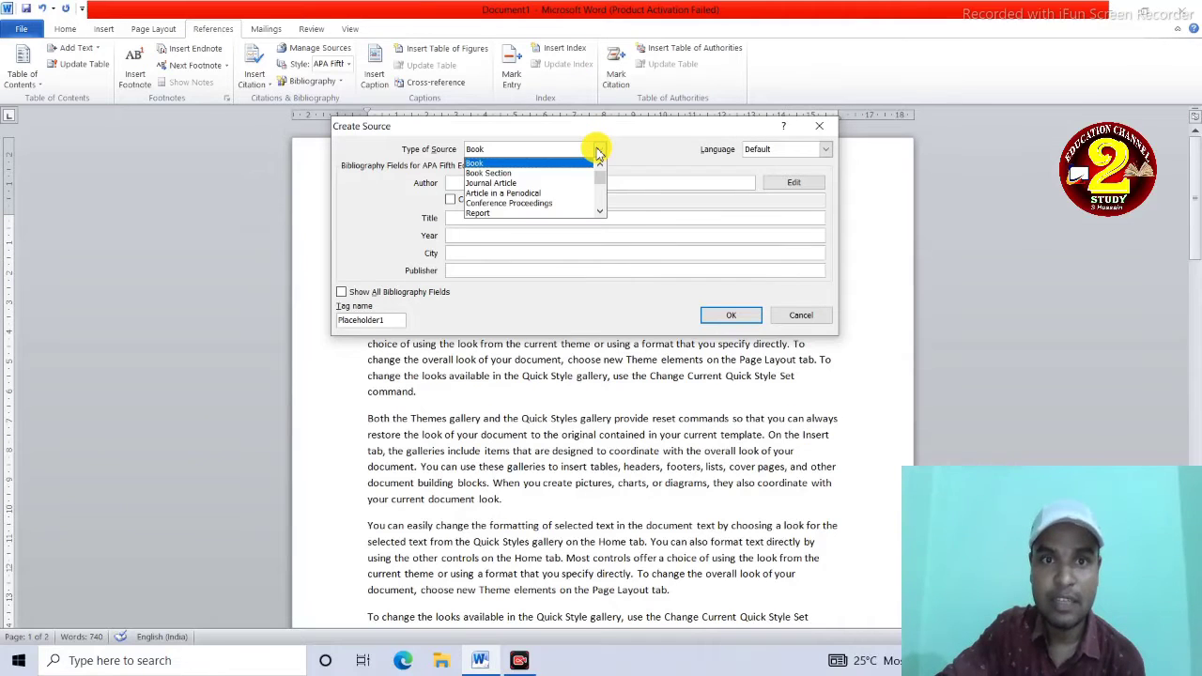
left_click(599, 152)
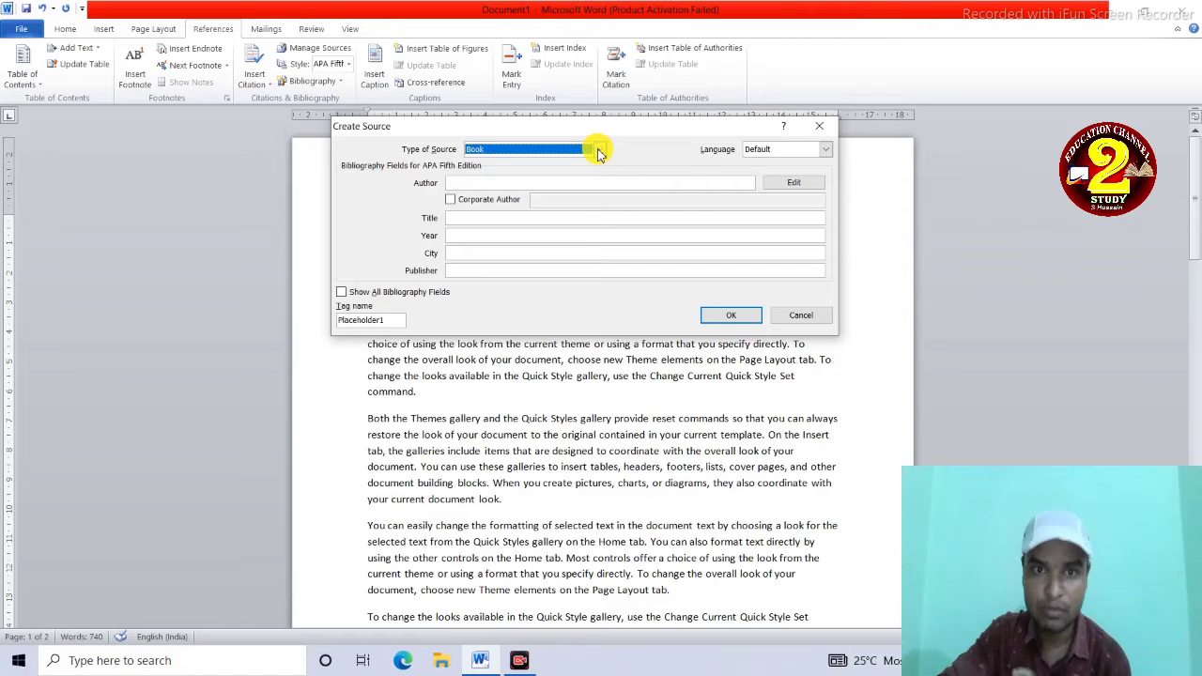
left_click(598, 152)
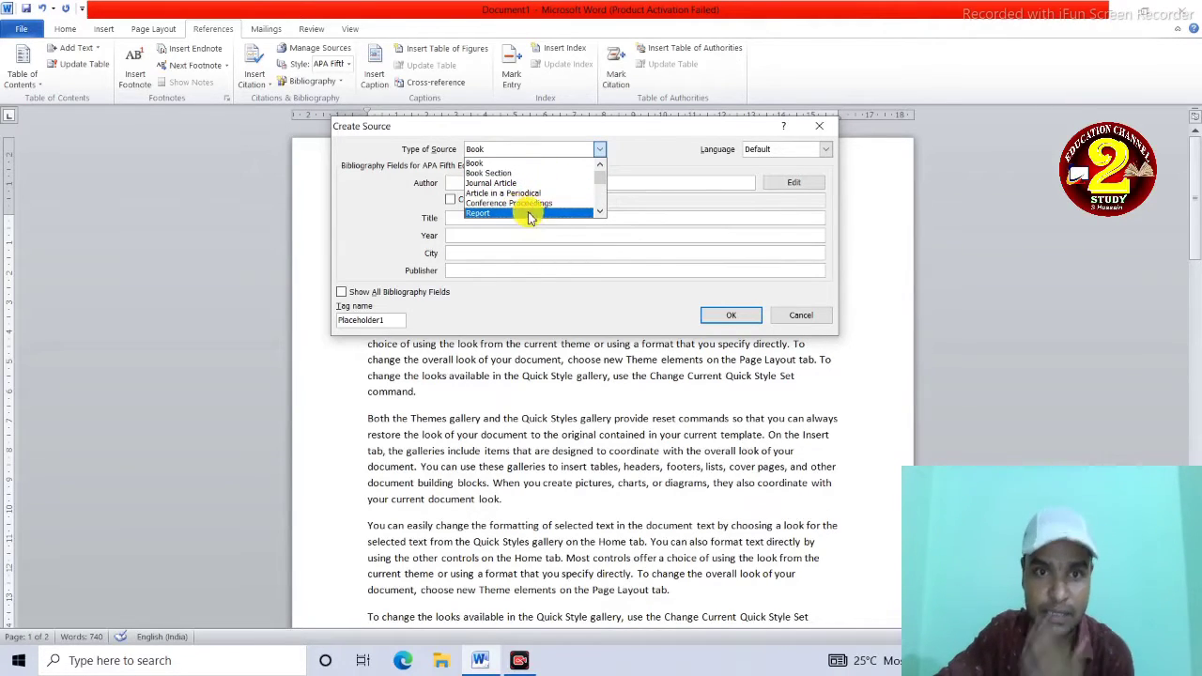
left_click(600, 211)
left_click(530, 204)
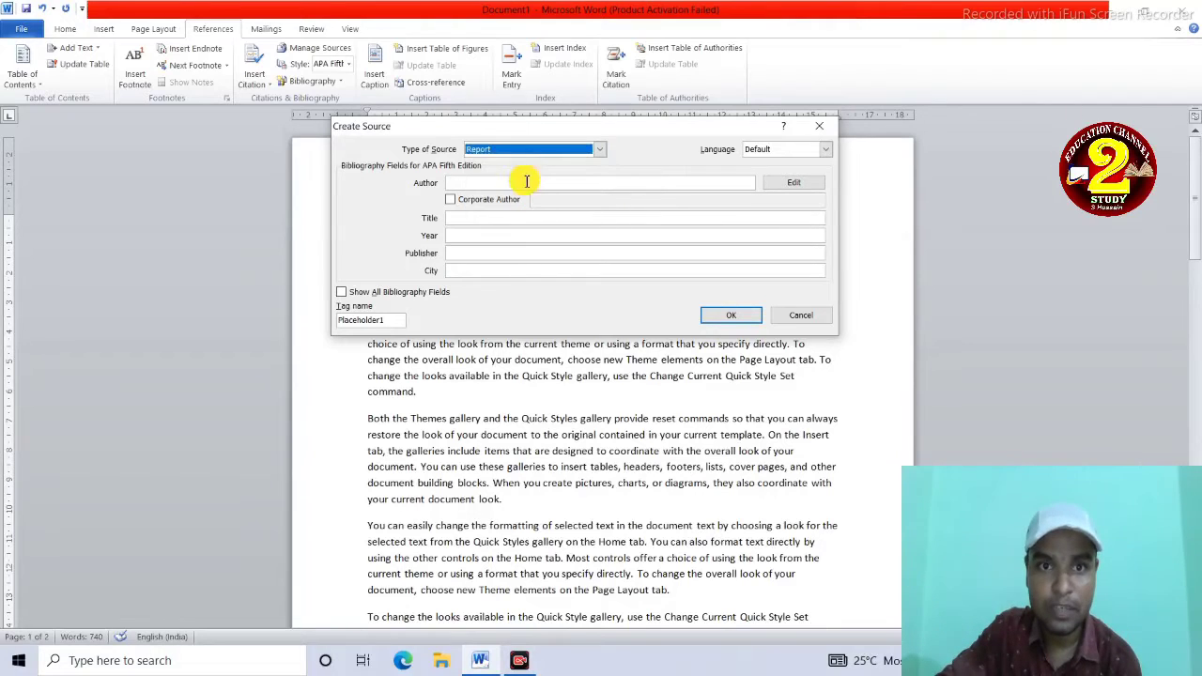
left_click(600, 150)
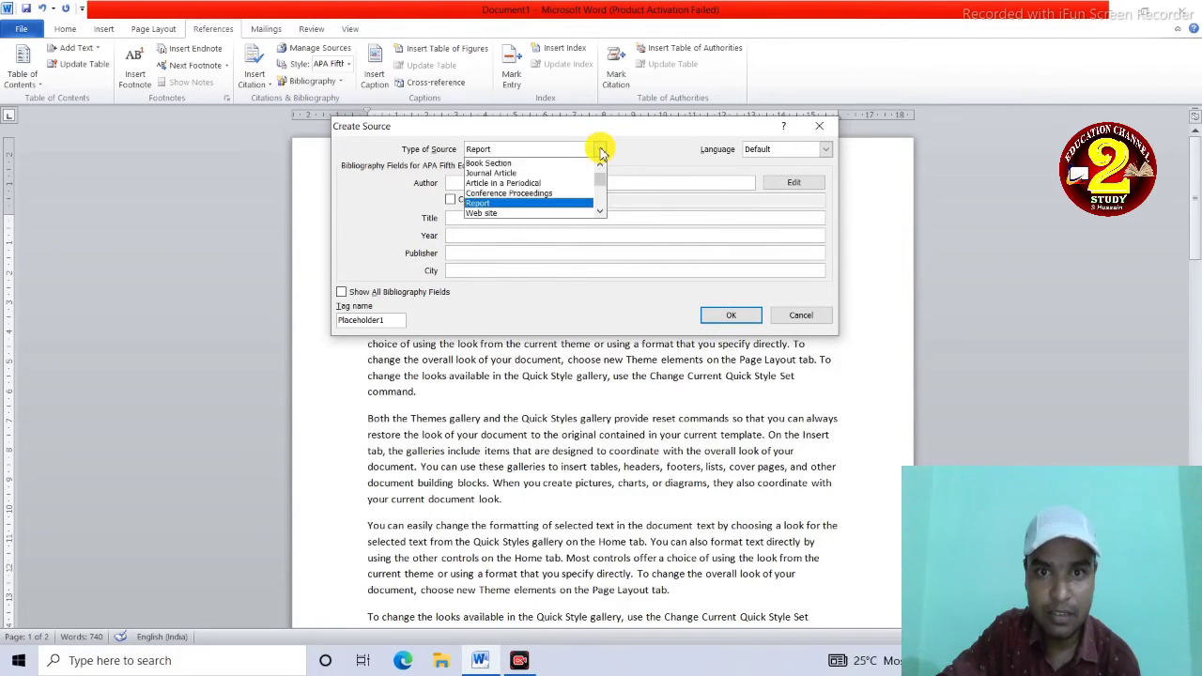
left_click(549, 213)
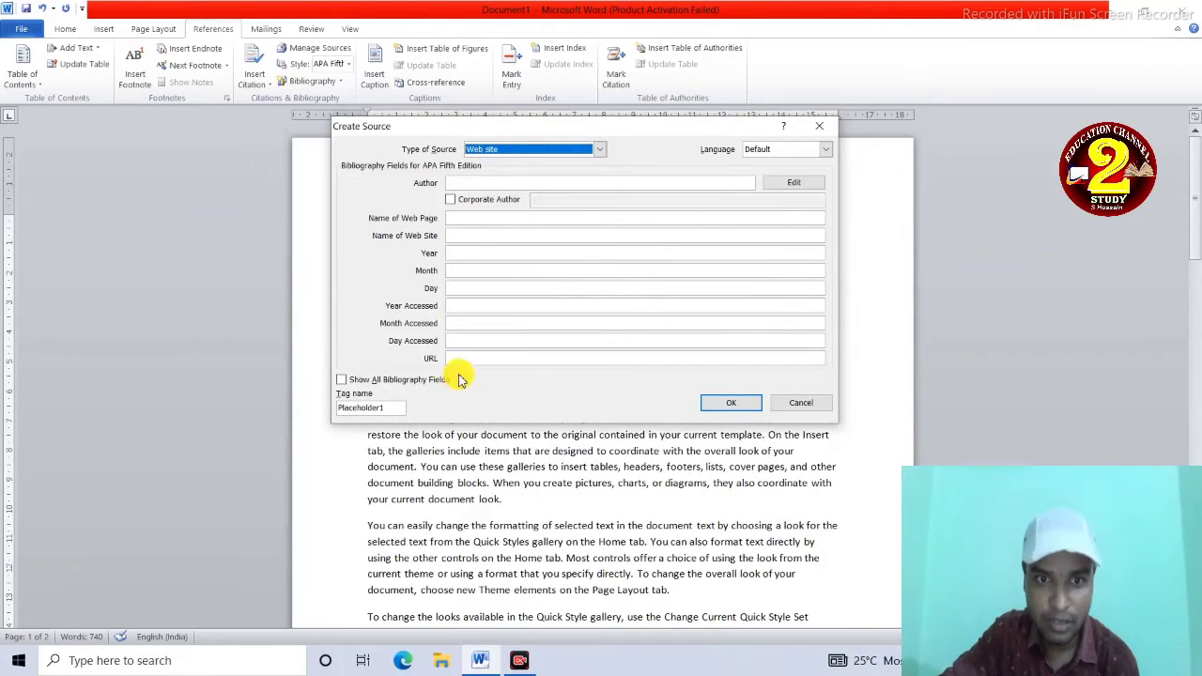
- Try the Case, Film and Sound Recording source types, then settle on Book
left_click(600, 149)
scroll(598, 186, "down", 4)
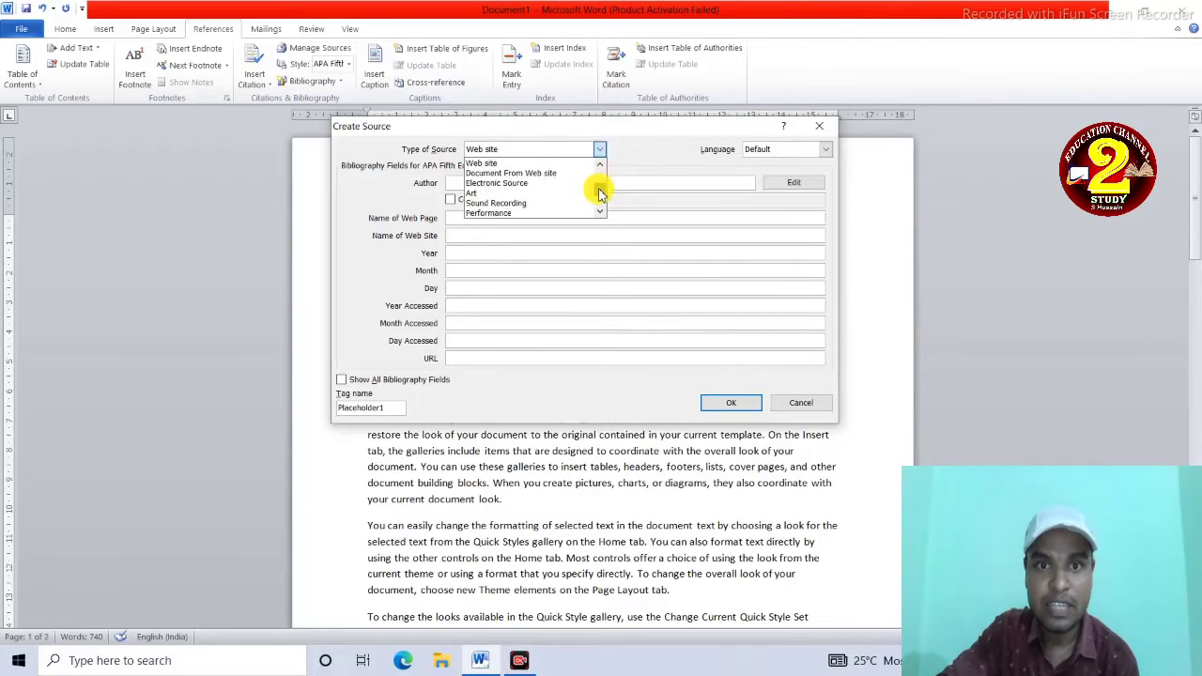
left_click(479, 204)
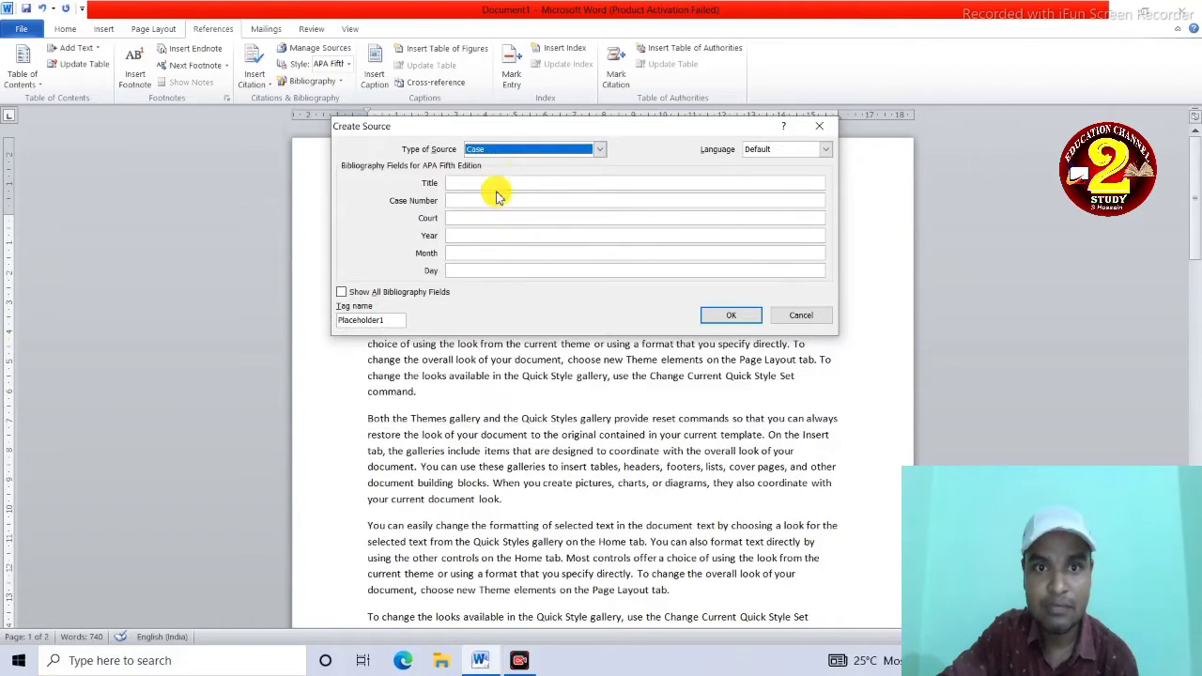
left_click(598, 150)
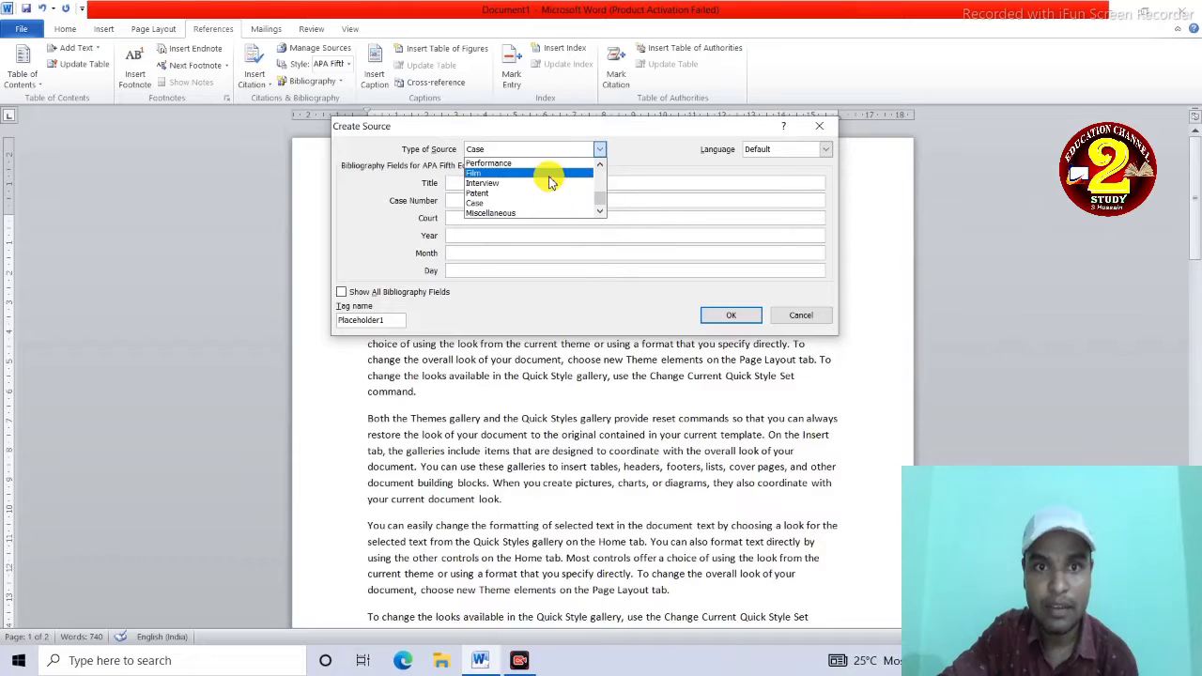
left_click(551, 175)
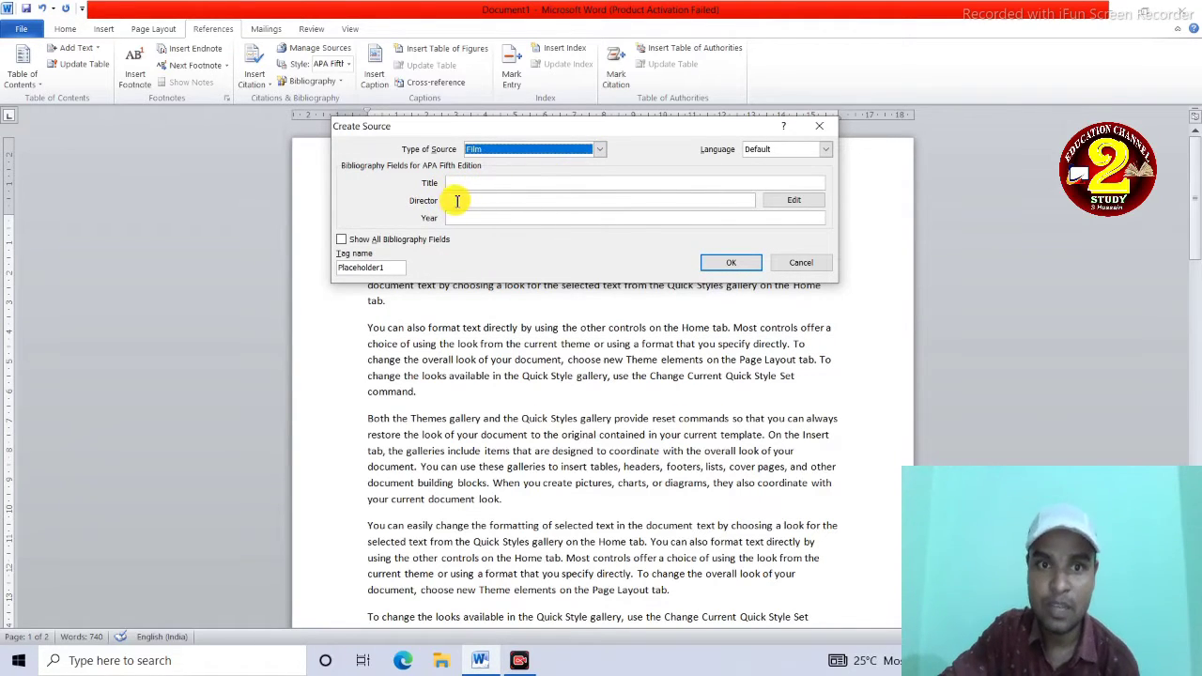
left_click(595, 151)
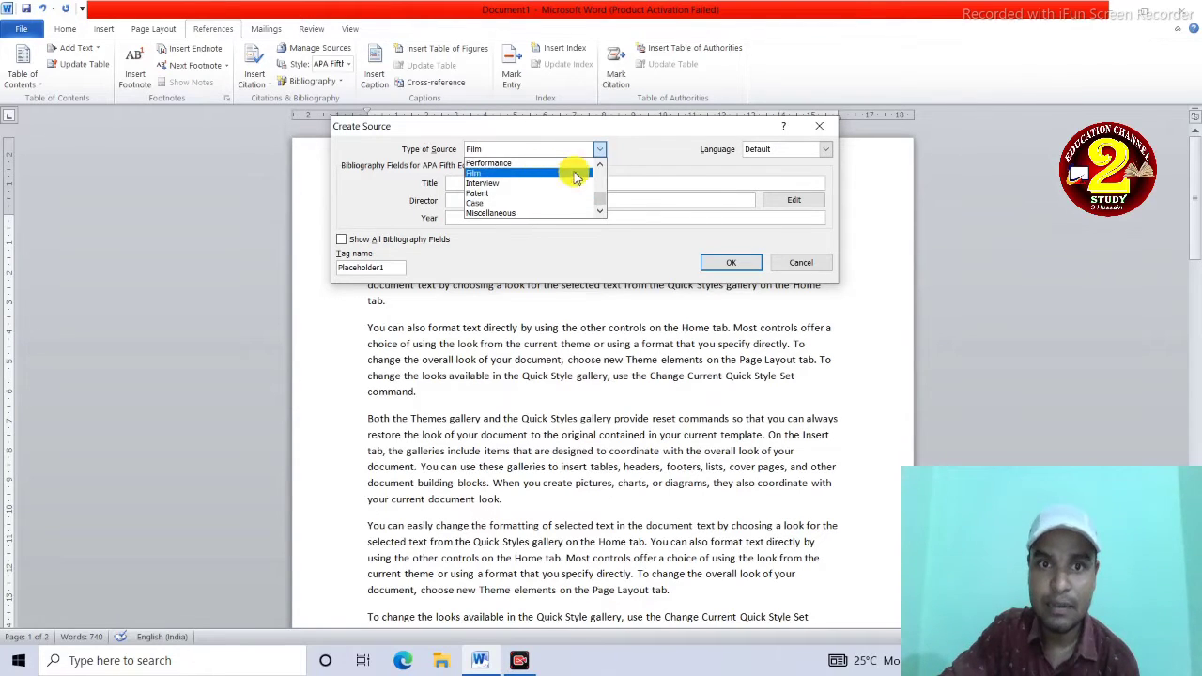
scroll(602, 170, "up", 1)
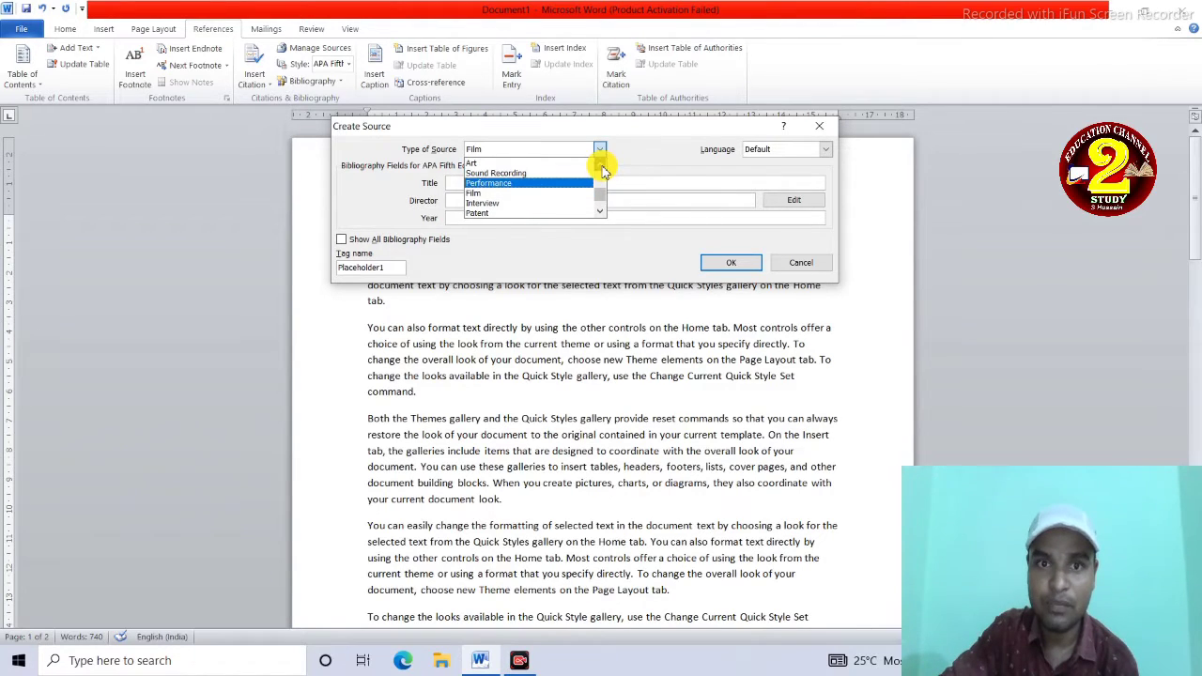
left_click(551, 172)
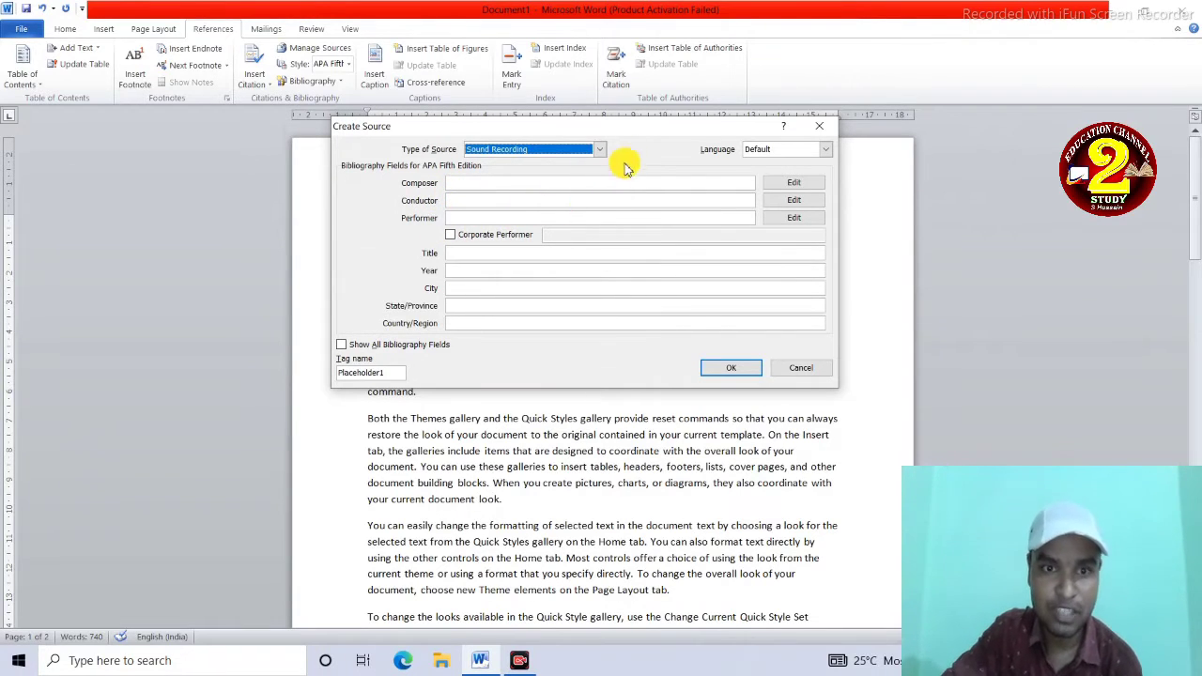
left_click(599, 150)
left_click_drag(603, 198, 595, 166)
left_click(498, 165)
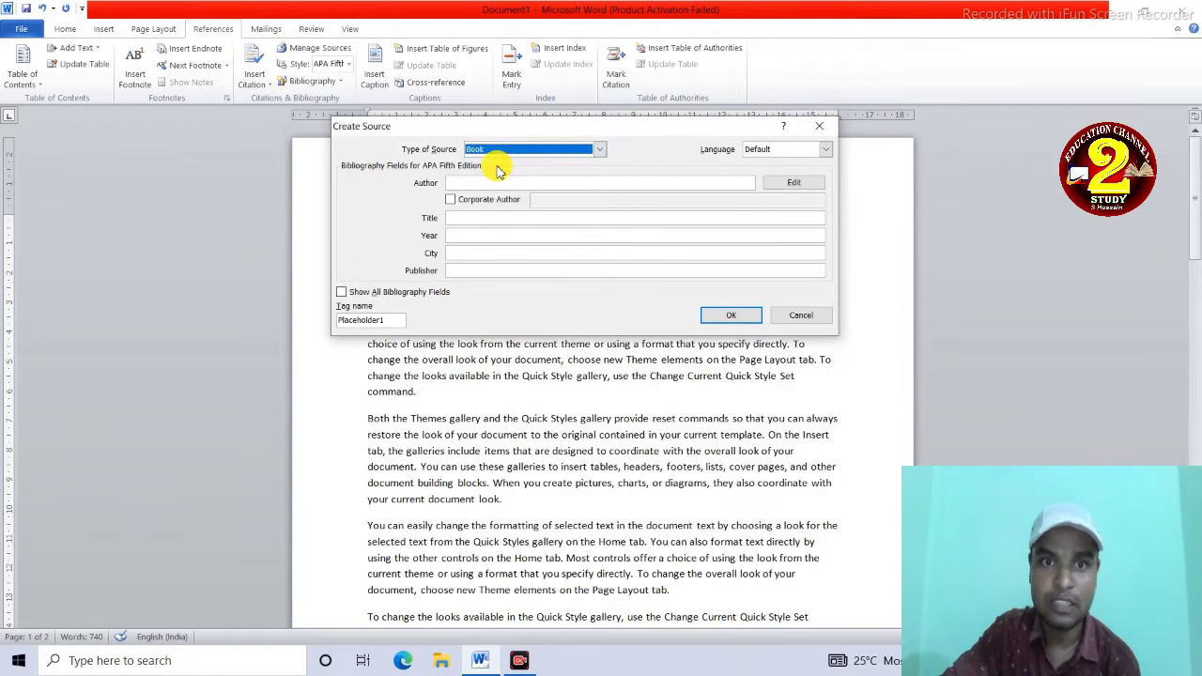
- Enter the author, title MS WORD, year 2021, city LUCKNOW and publisher DEHLI, then confirm the source
left_click(545, 186)
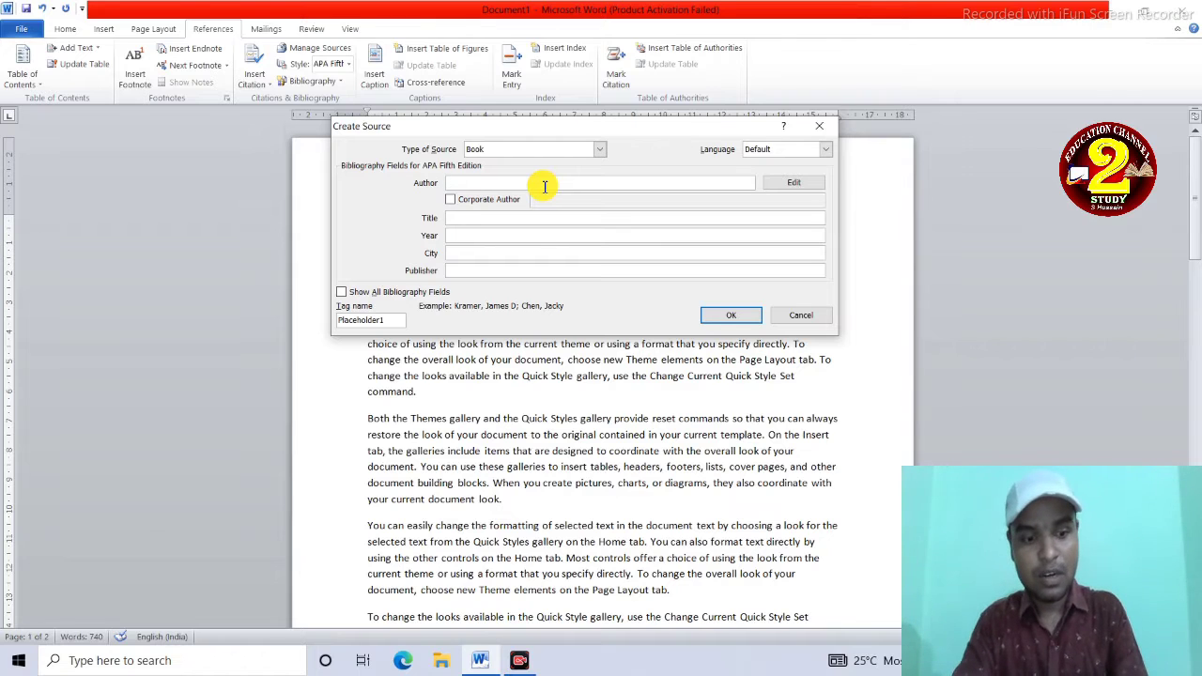
type("S HUSSAIN")
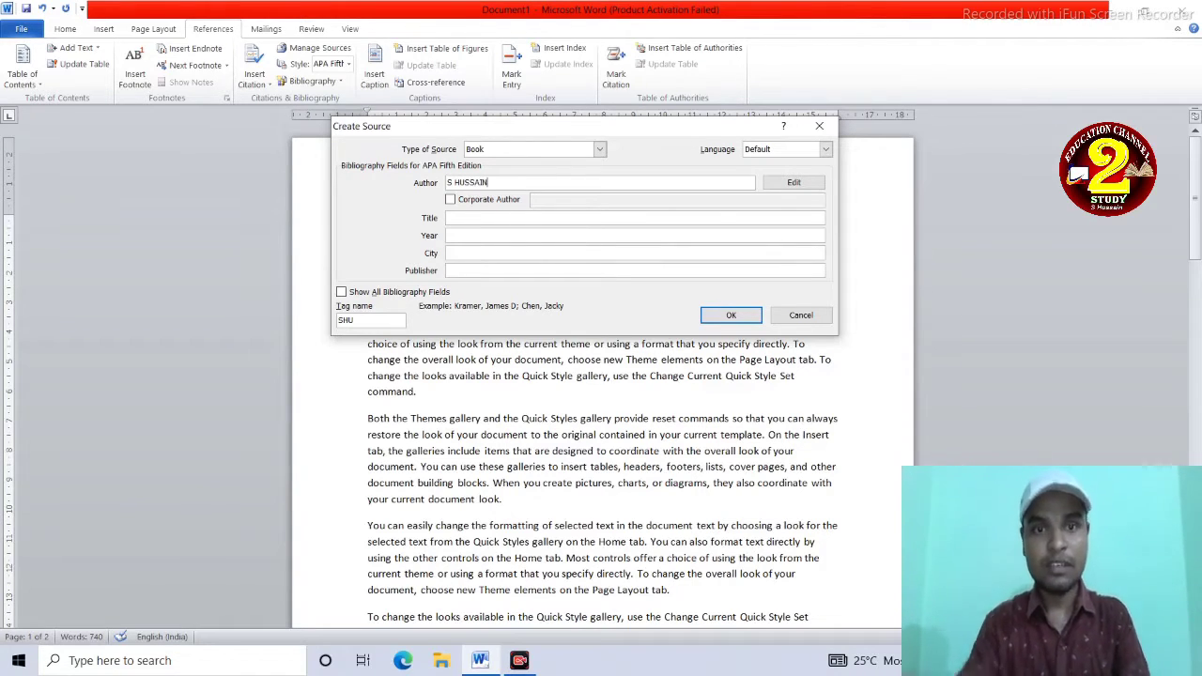
left_click(466, 218)
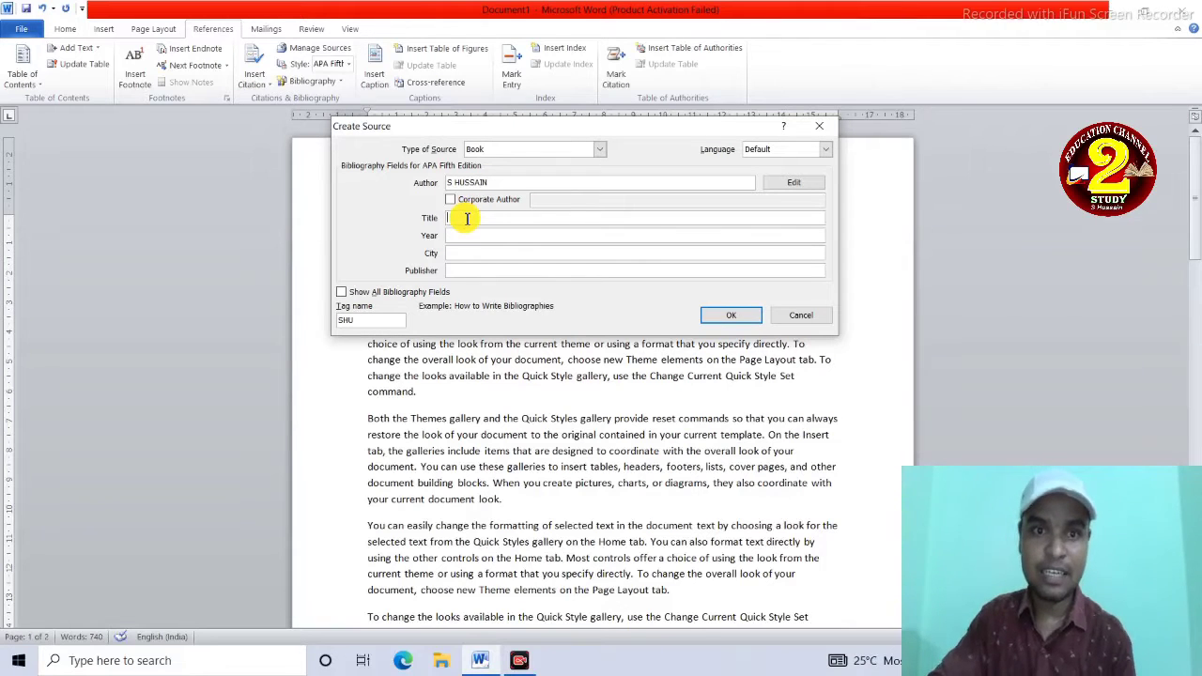
type("MS W")
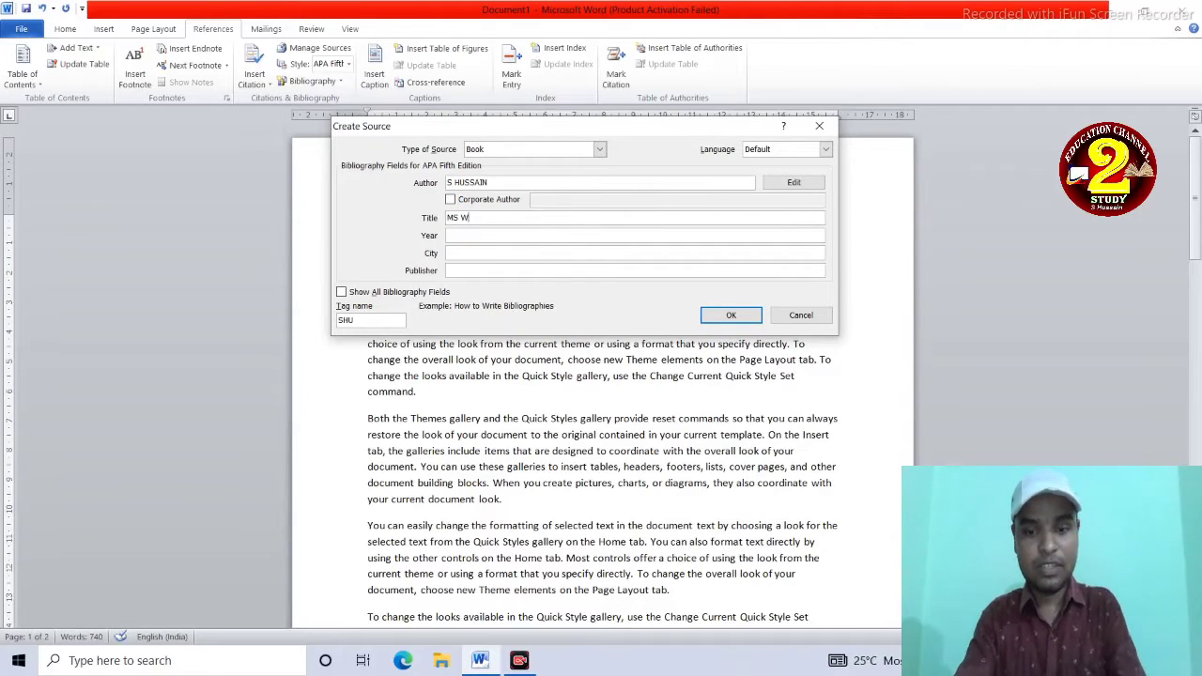
type("ORD")
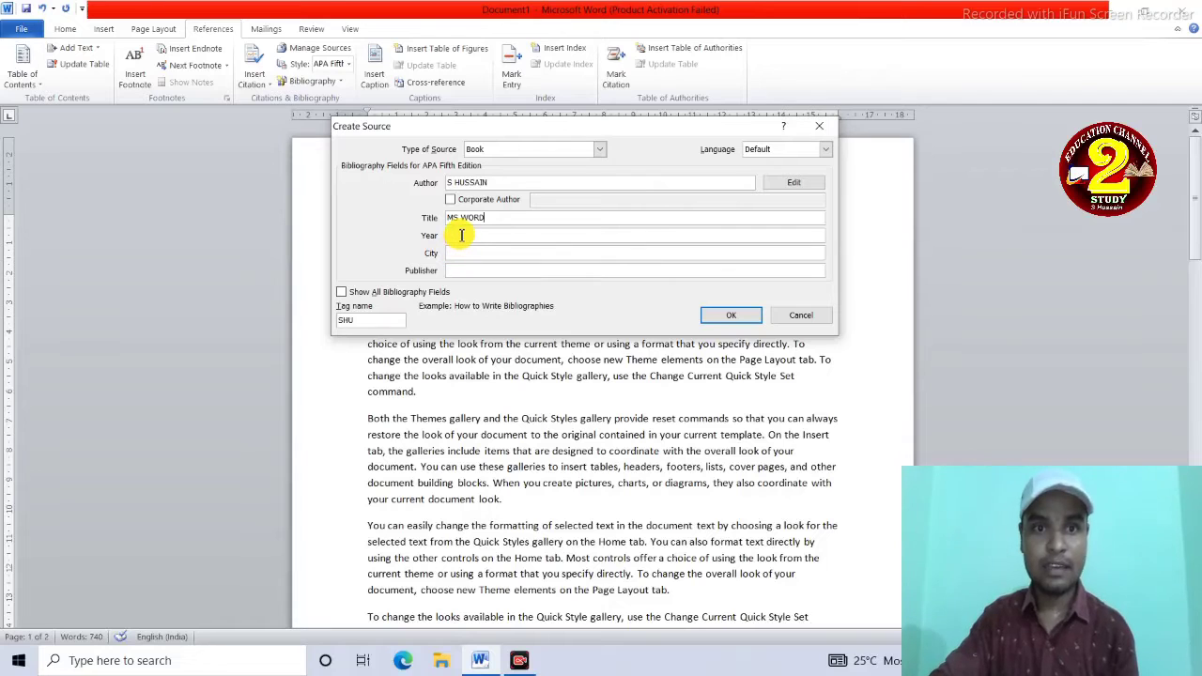
left_click(461, 235)
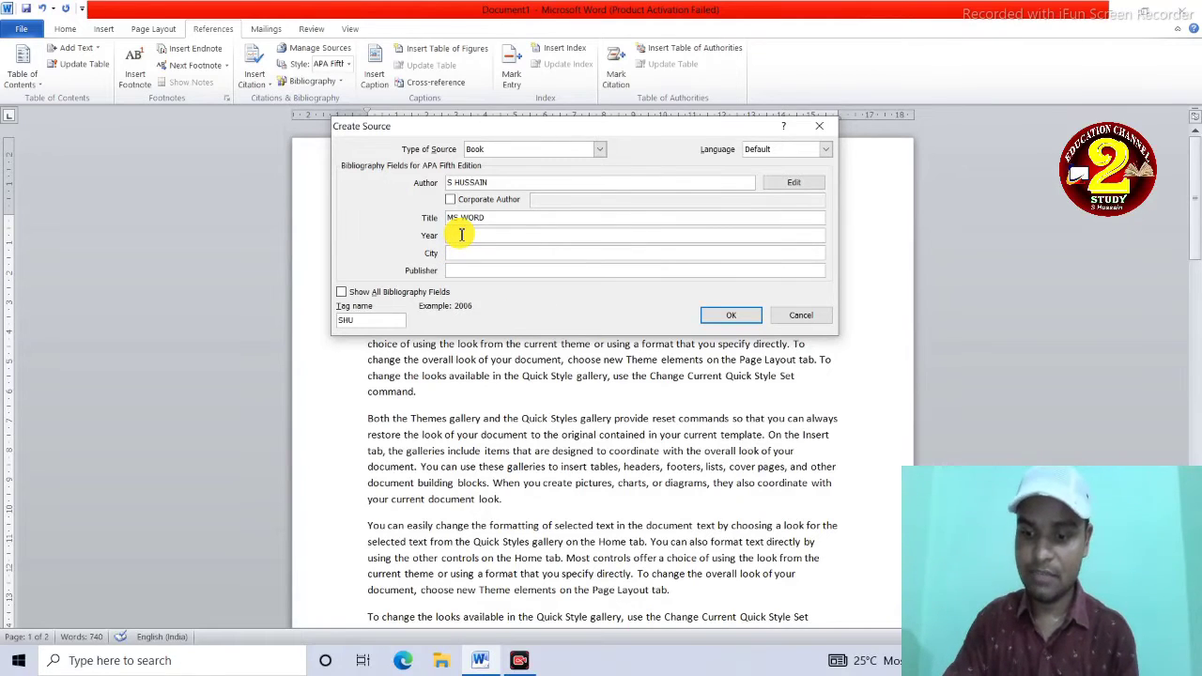
type("2021")
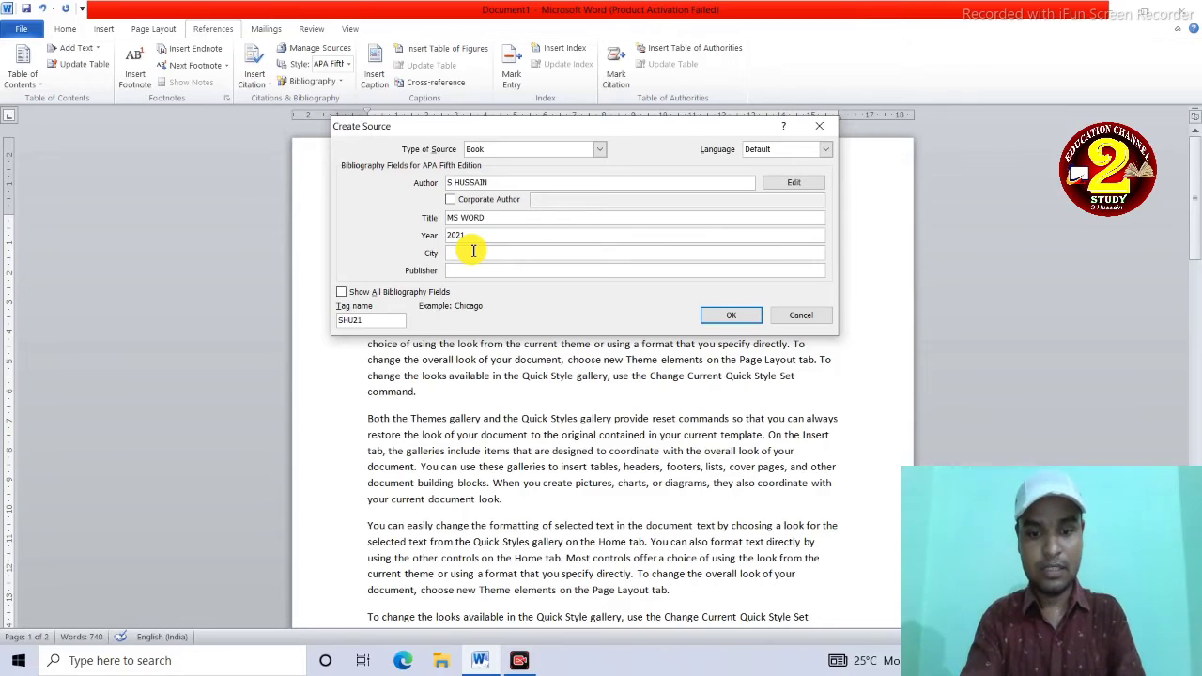
type("LUCKN")
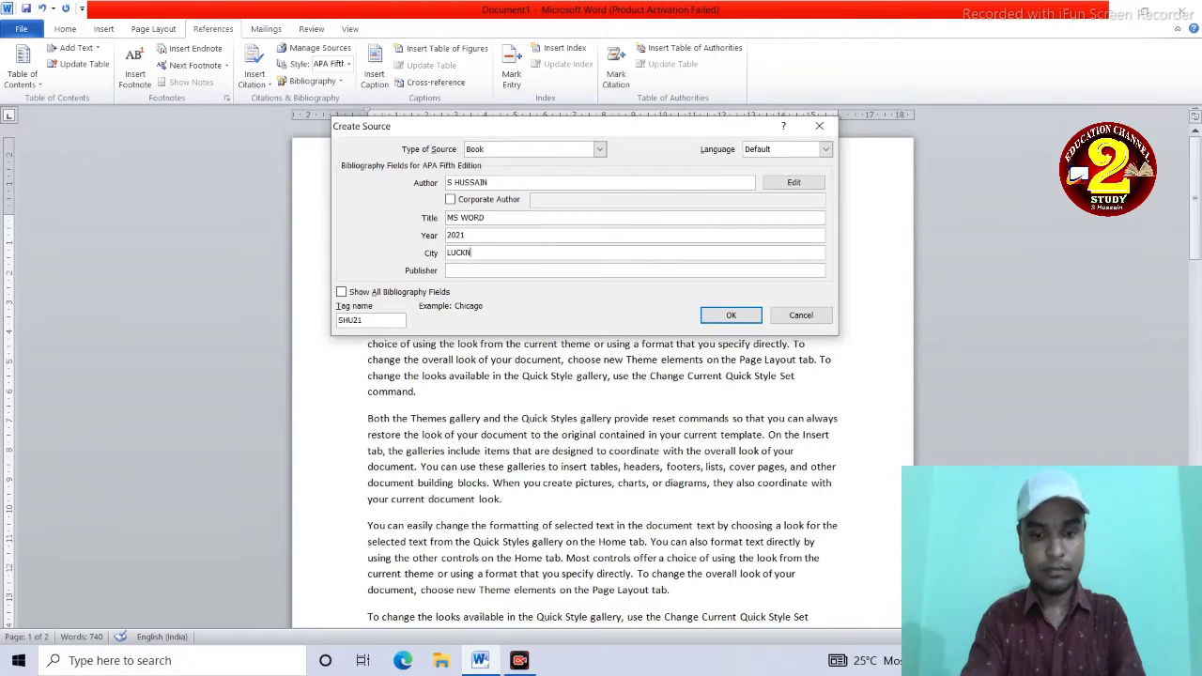
type("OW")
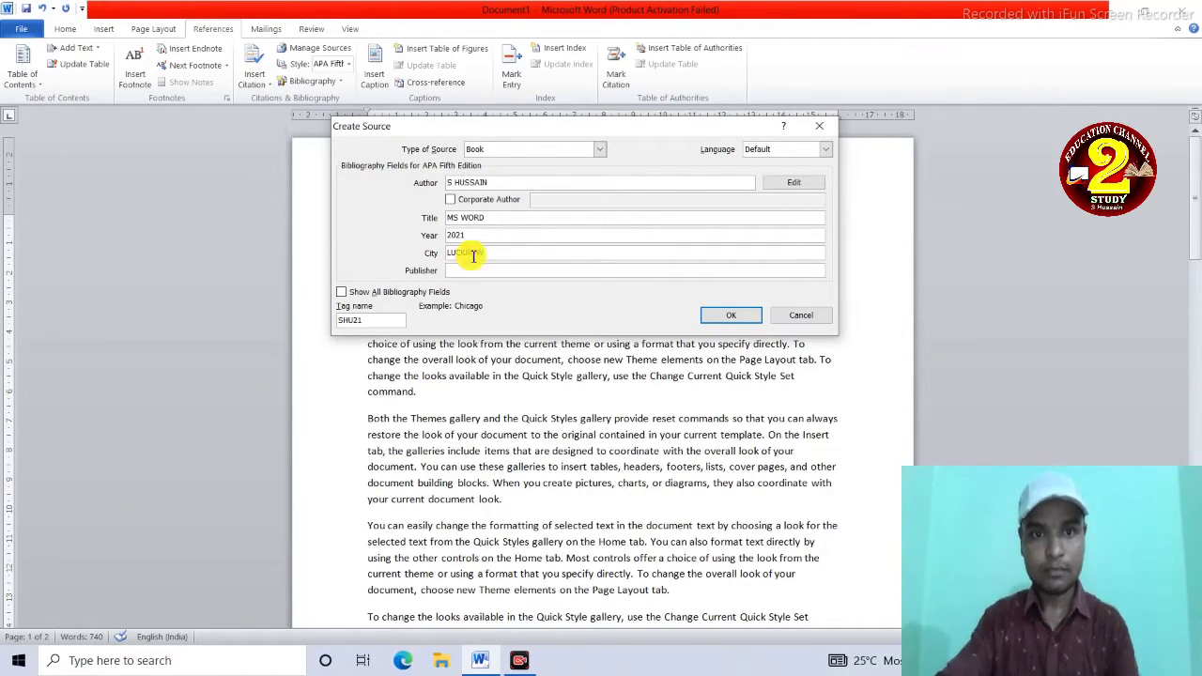
left_click(470, 271)
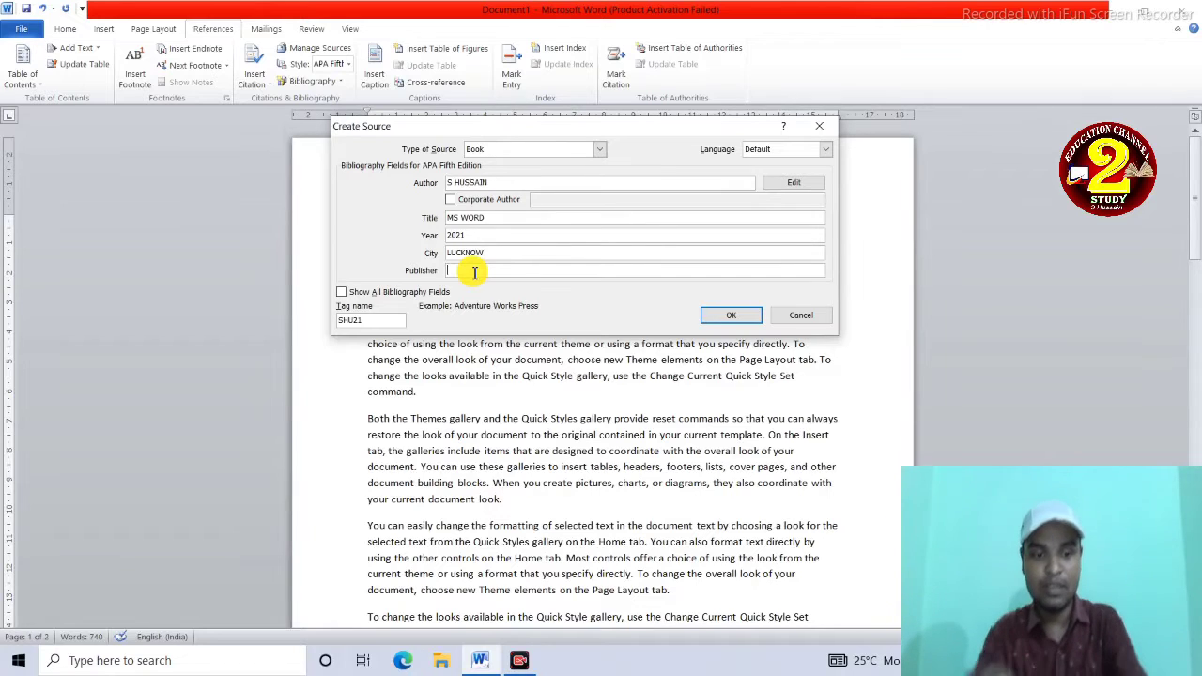
type("DEHLI")
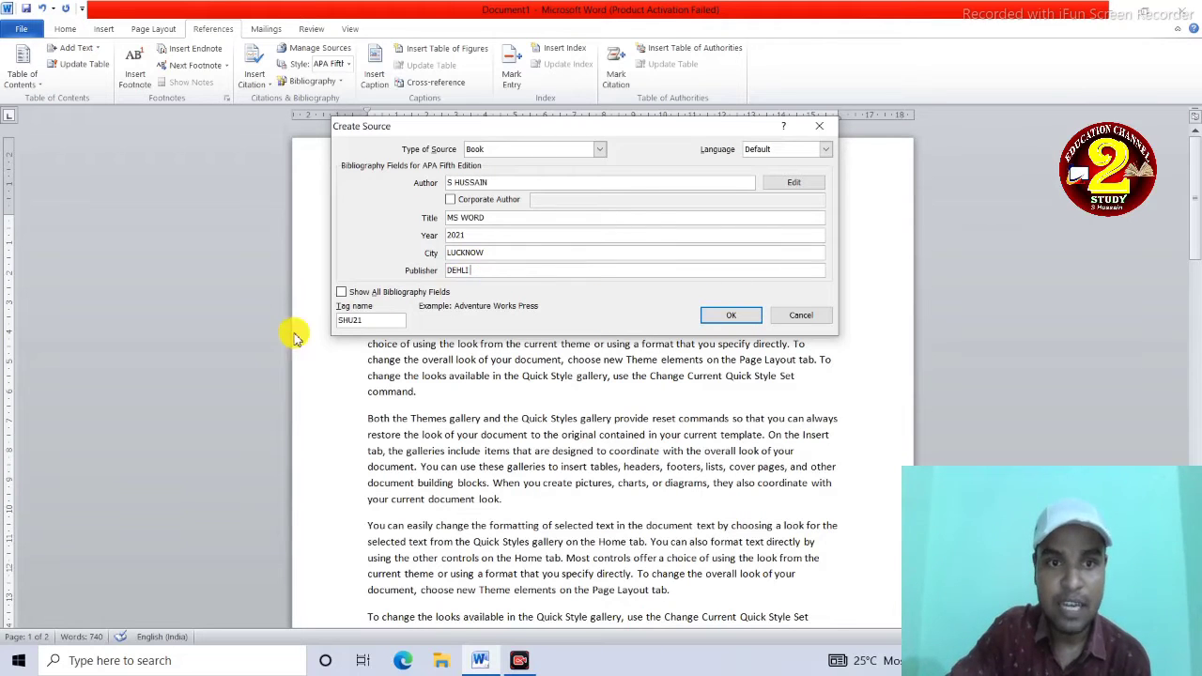
left_click(731, 315)
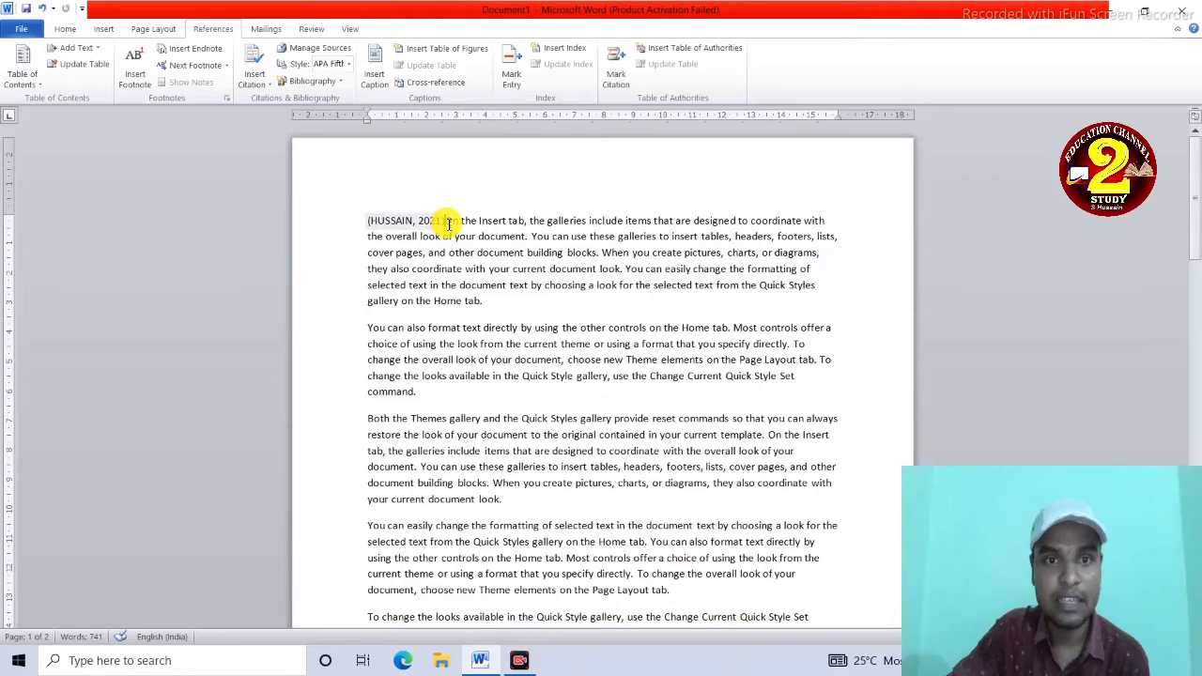
- Move the author-year citation onto its own line with blank lines beneath it
key("Return")
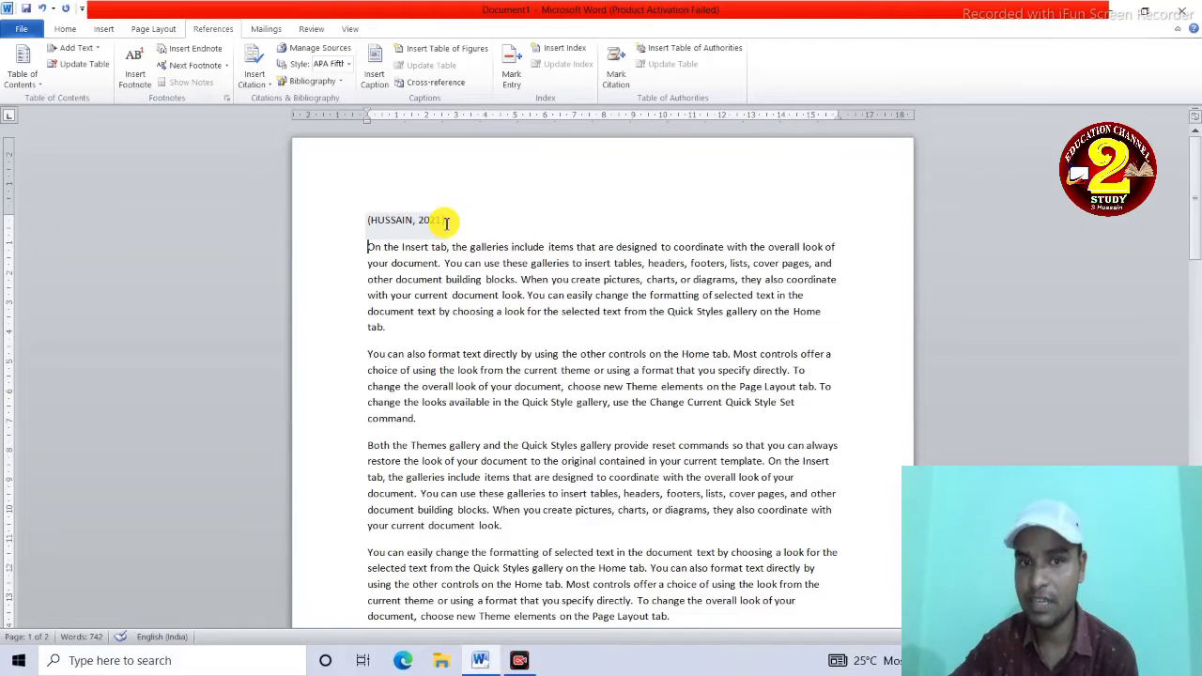
key("Return")
key("Return")
key("Return")
left_click(388, 241)
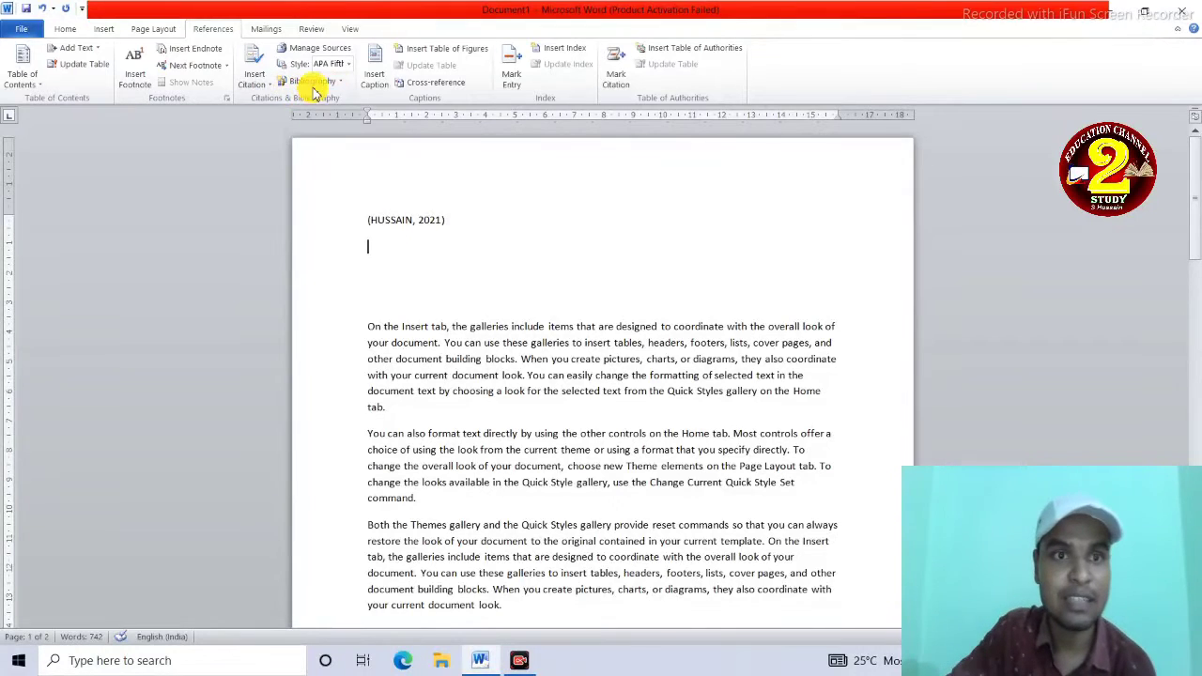
left_click(315, 82)
- Insert a Bibliography below the citation and switch the style via GOST to ISO 690 - Numerical Reference
left_click(374, 158)
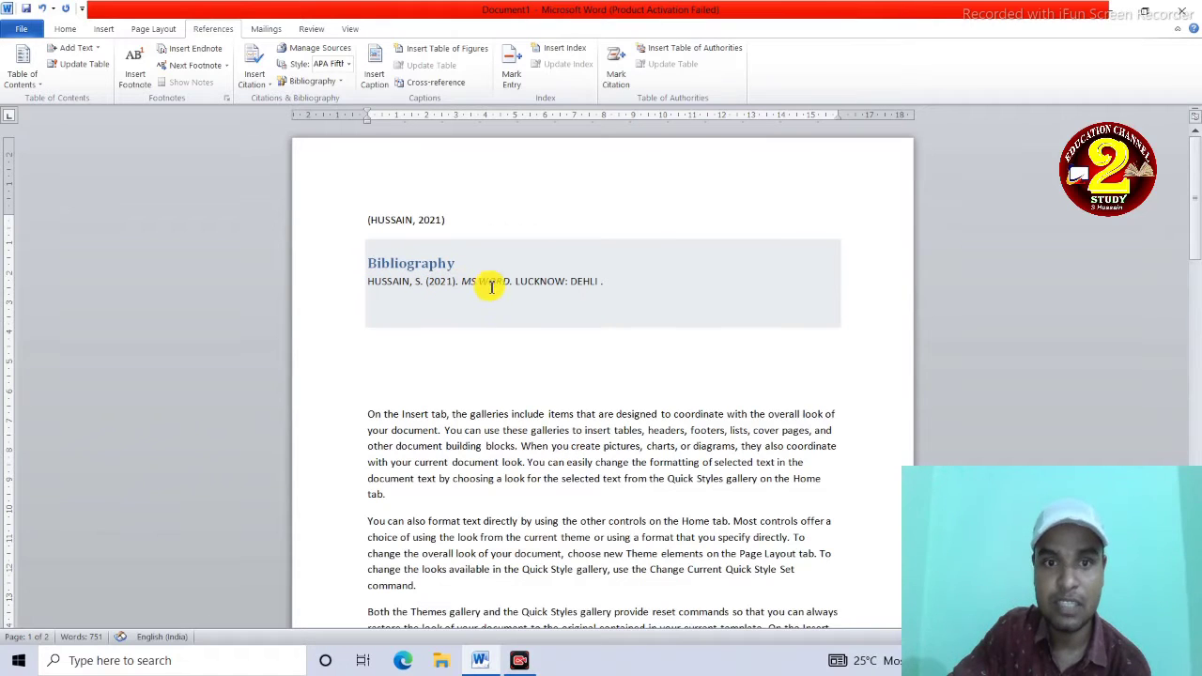
left_click(347, 66)
left_click(357, 120)
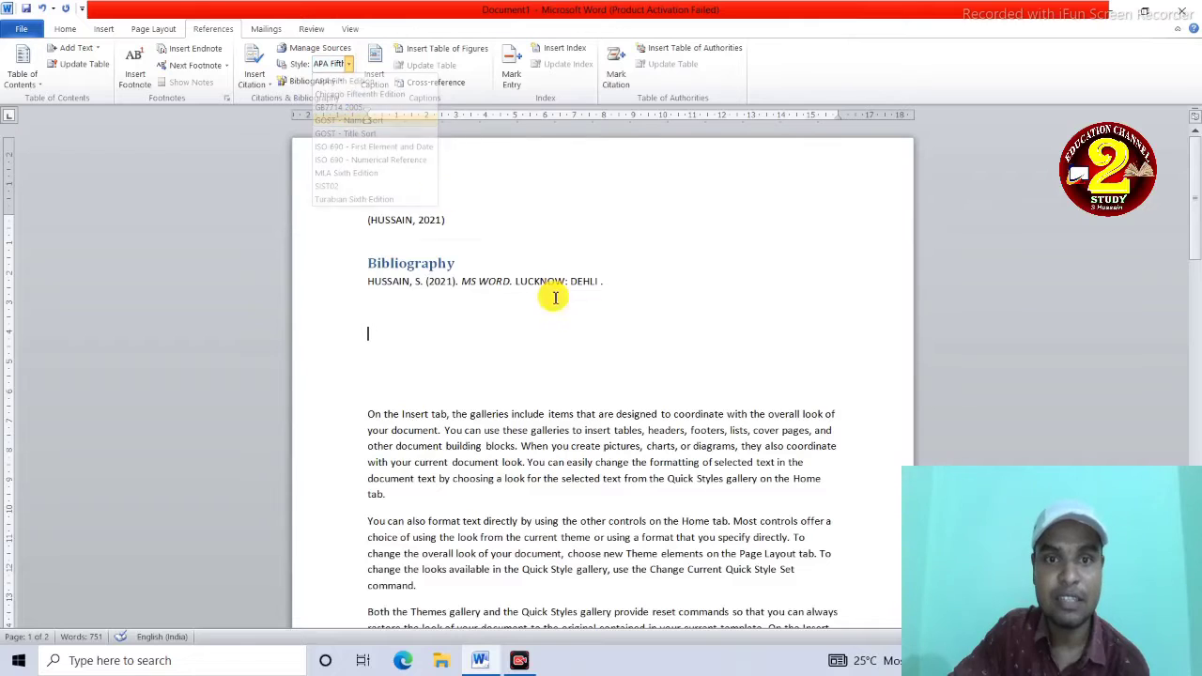
left_click(348, 64)
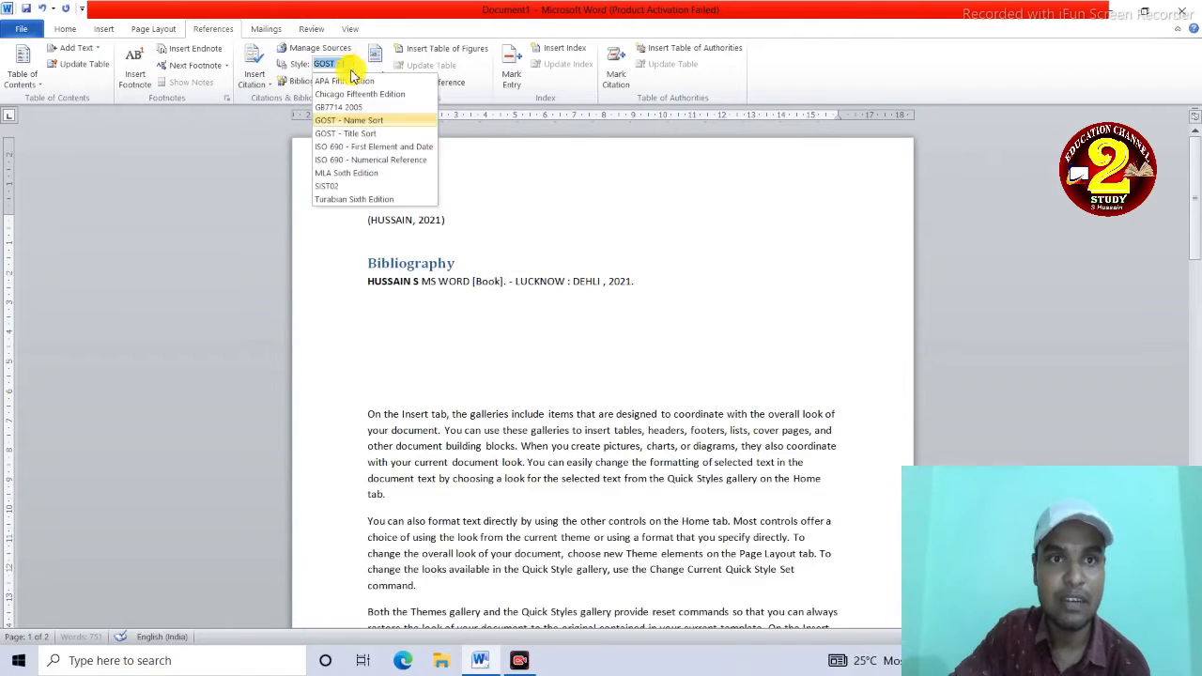
left_click(353, 162)
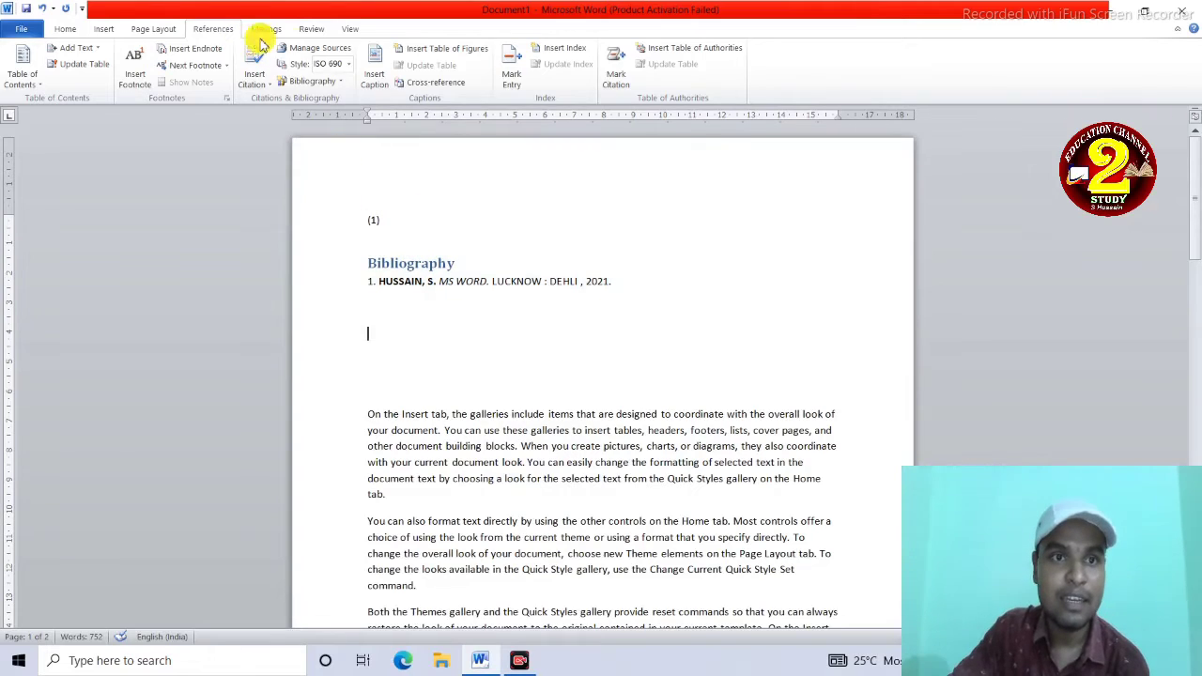
- Delete the book source from the Master List in Source Manager
left_click(324, 51)
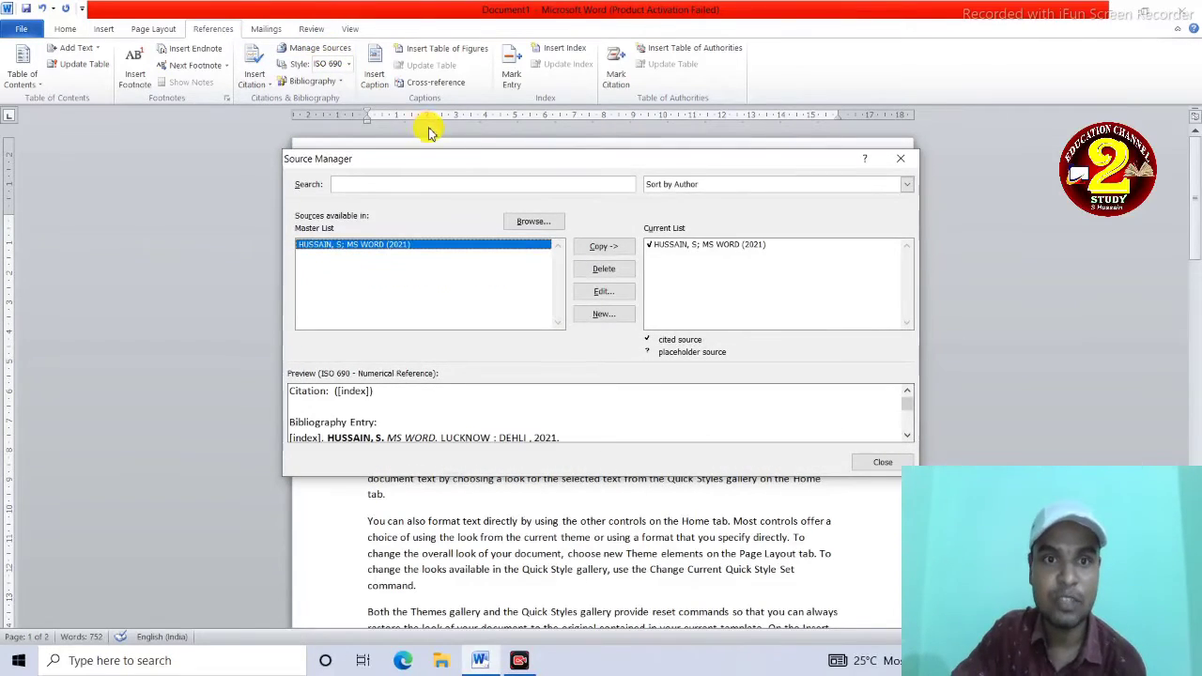
left_click_drag(429, 154, 690, 156)
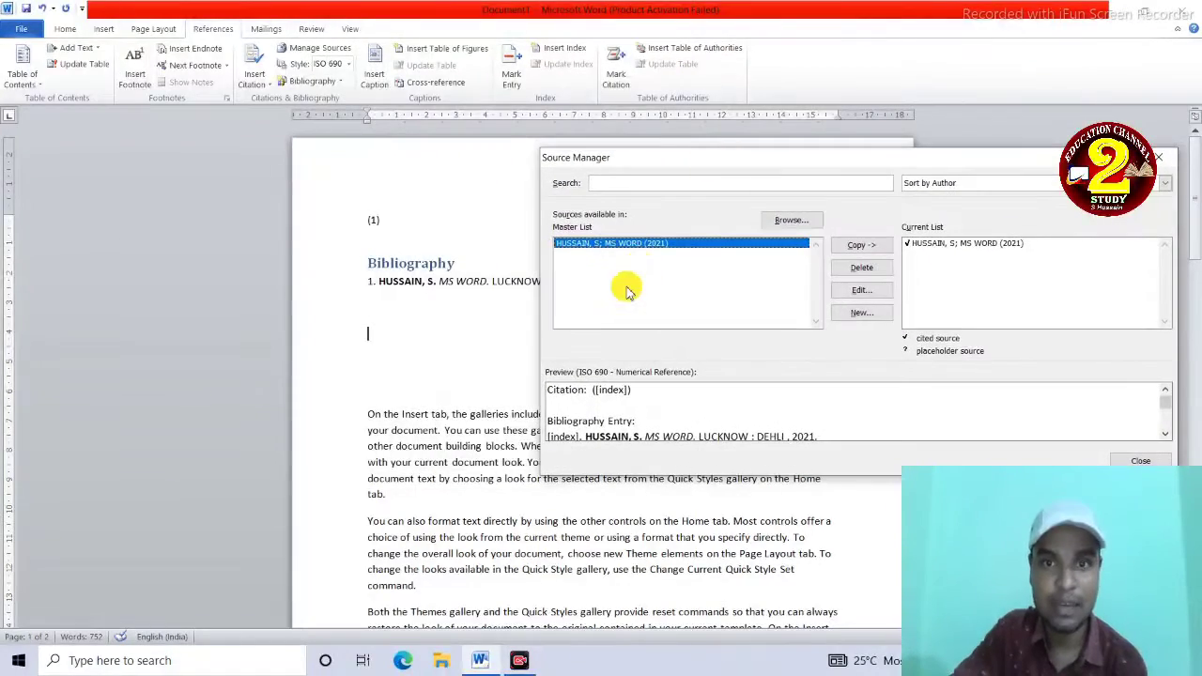
left_click(861, 290)
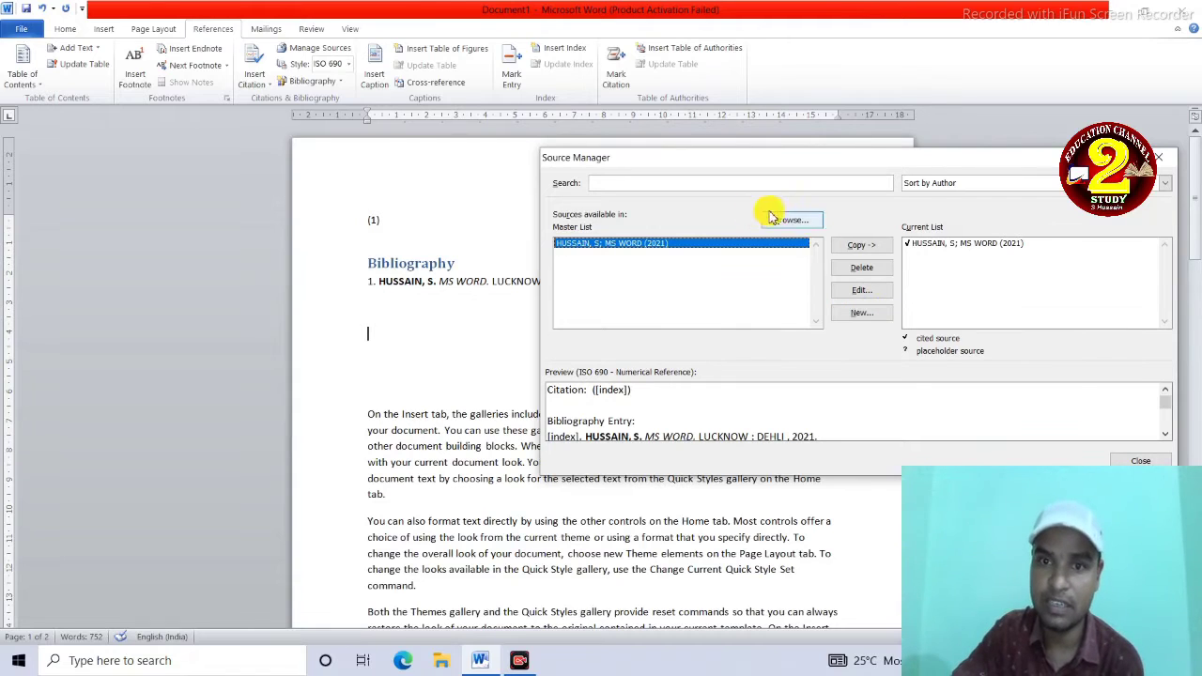
left_click(862, 271)
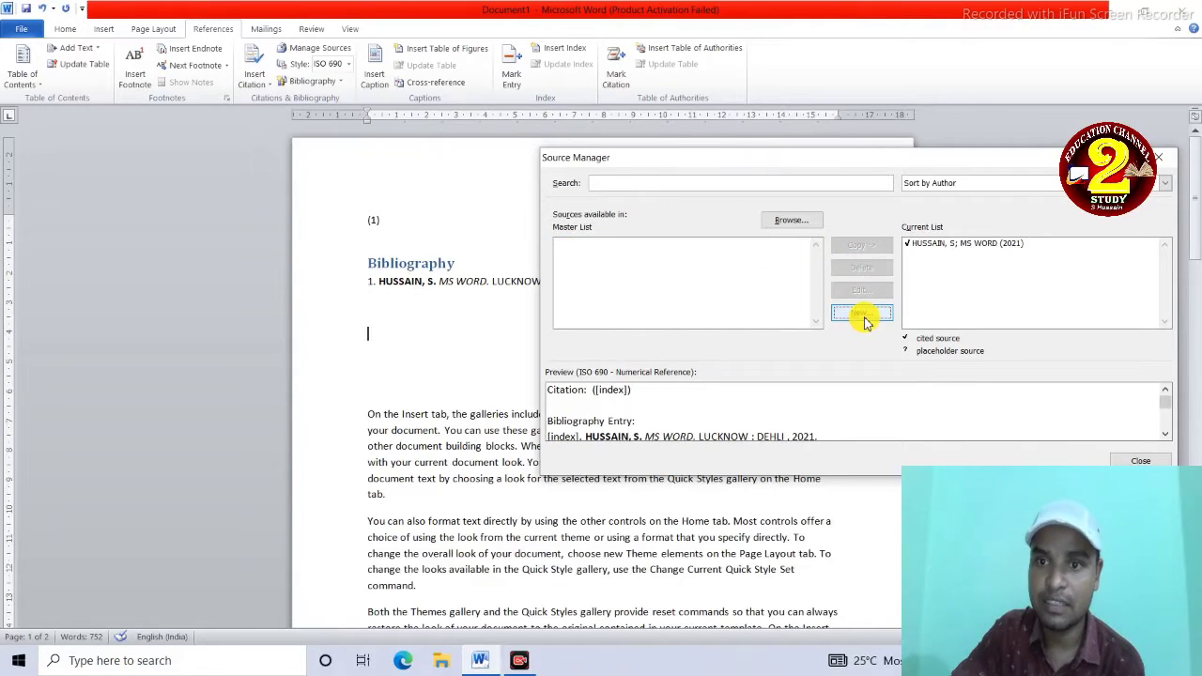
- Start a new source, cancel it without saving, and close Source Manager
left_click(862, 314)
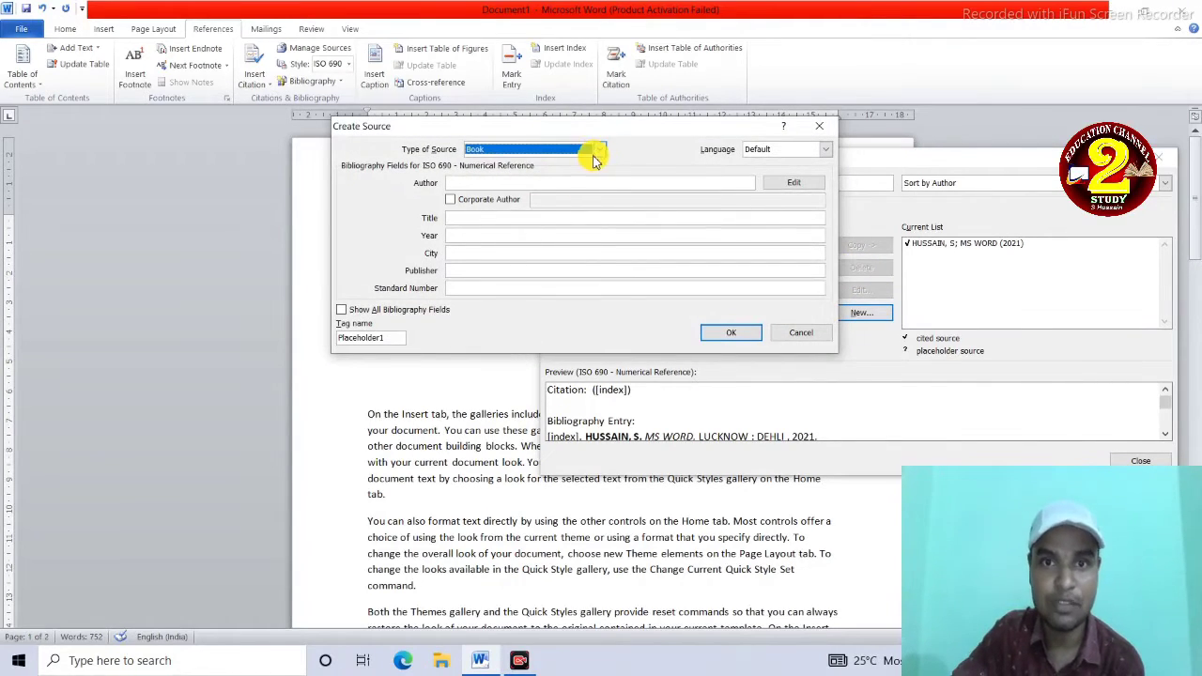
left_click(594, 160)
left_click(595, 155)
left_click(819, 126)
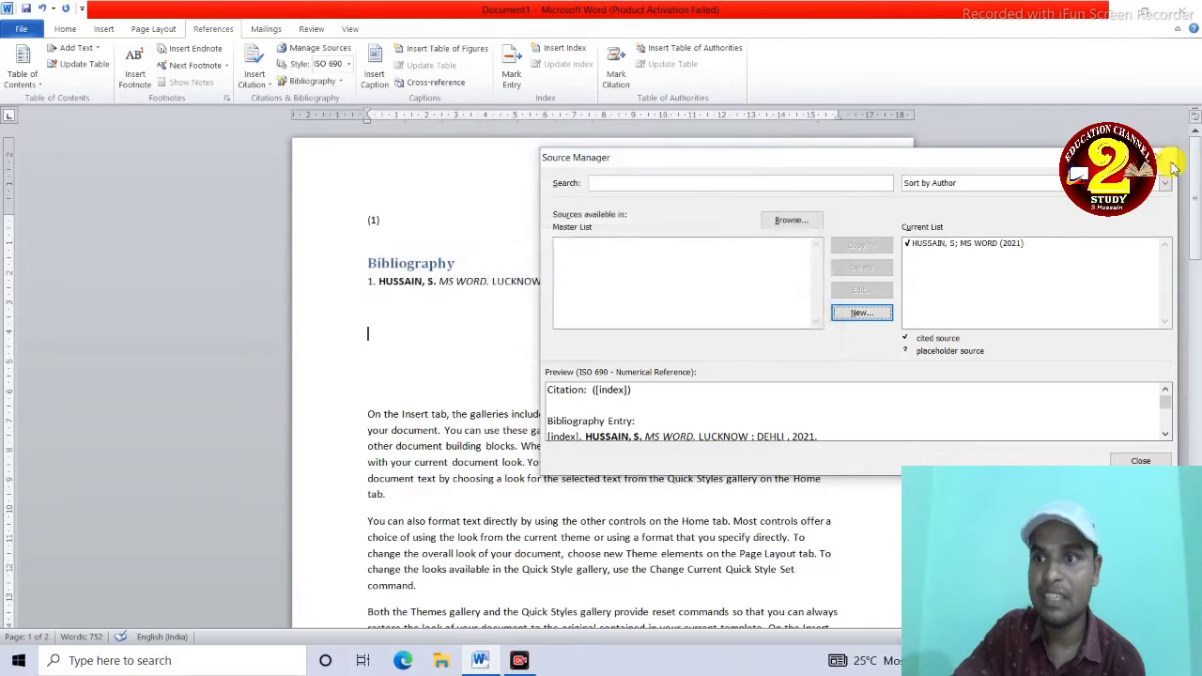
left_click(1165, 157)
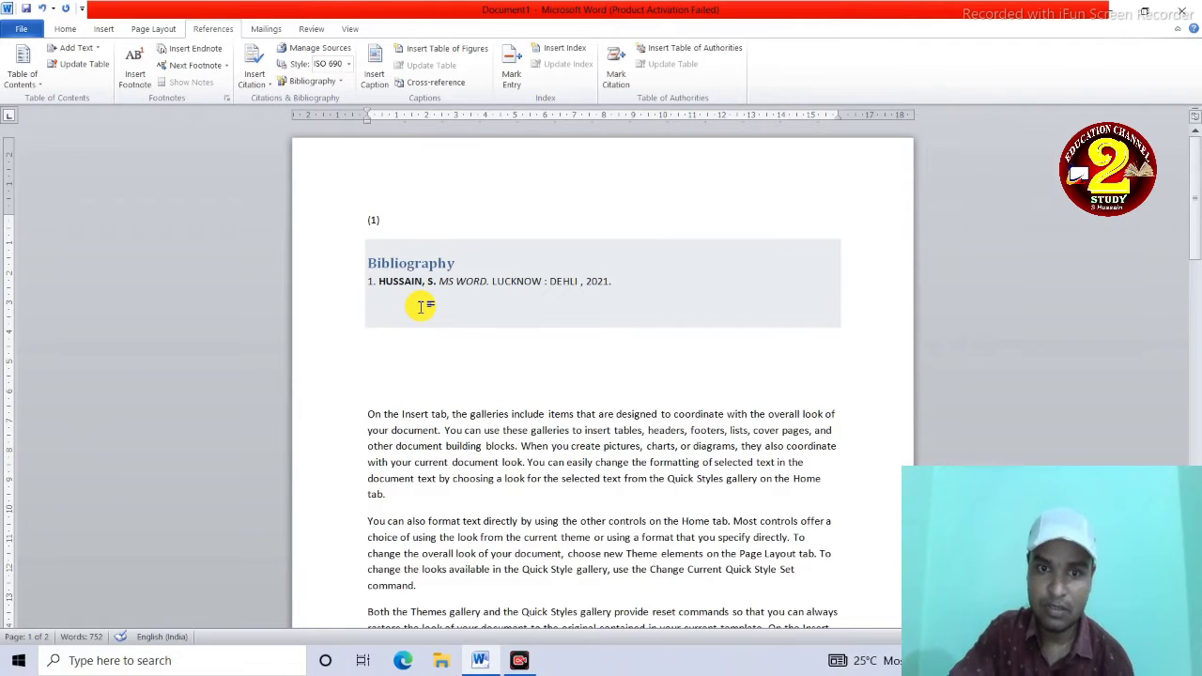
- Update the citations and bibliography, then select and delete all the document's content
left_click(459, 342)
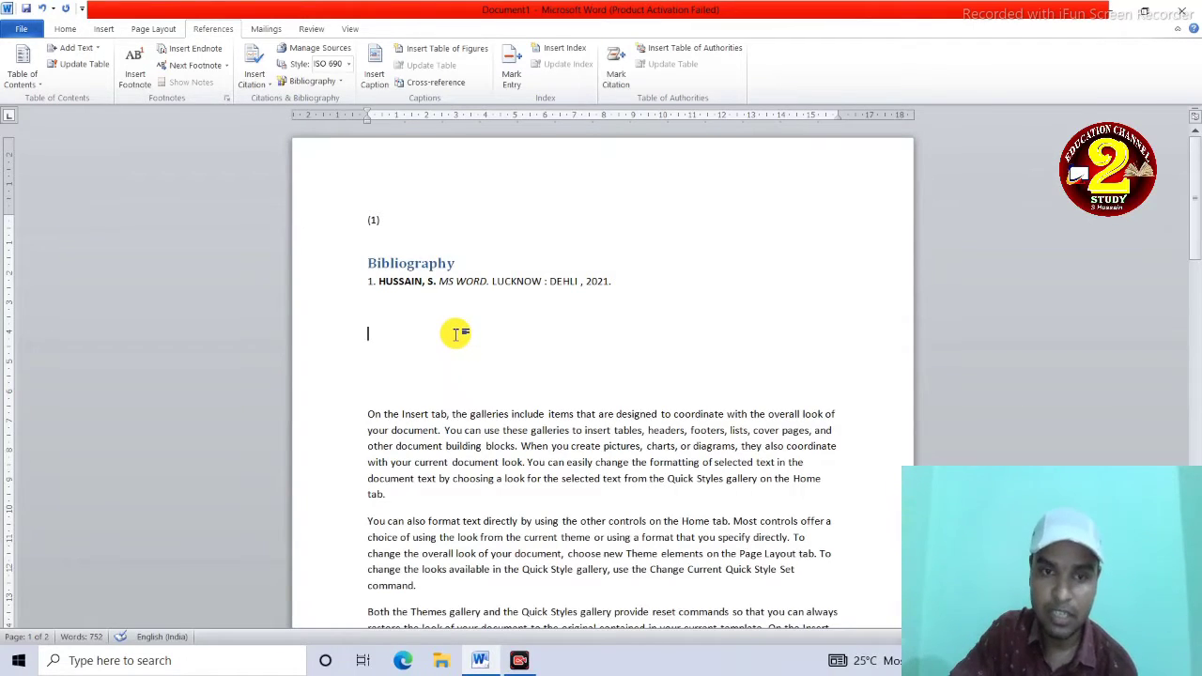
left_click(449, 287)
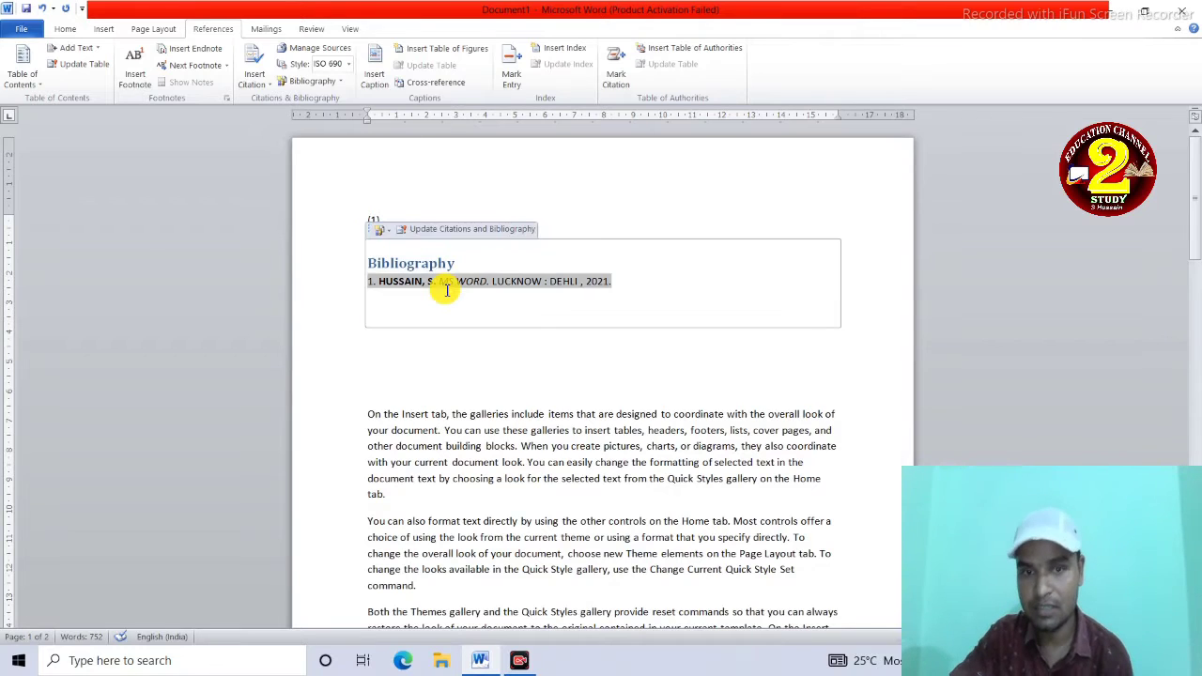
left_click(421, 228)
key("ctrl+a")
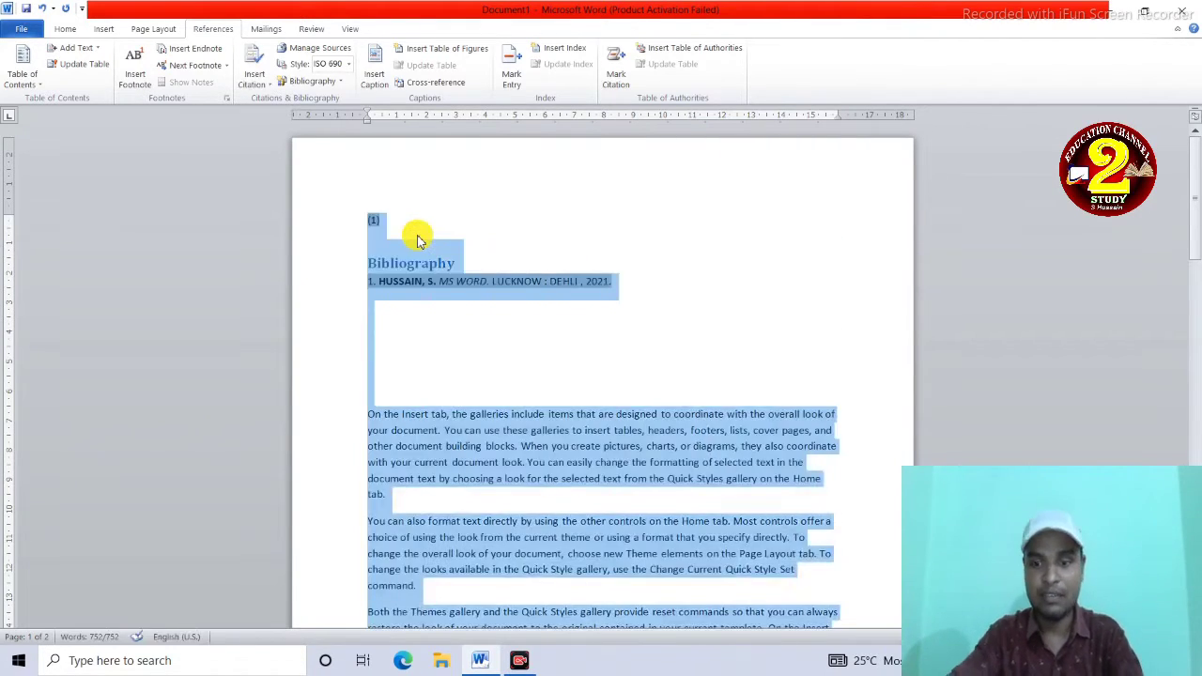
key("Delete")
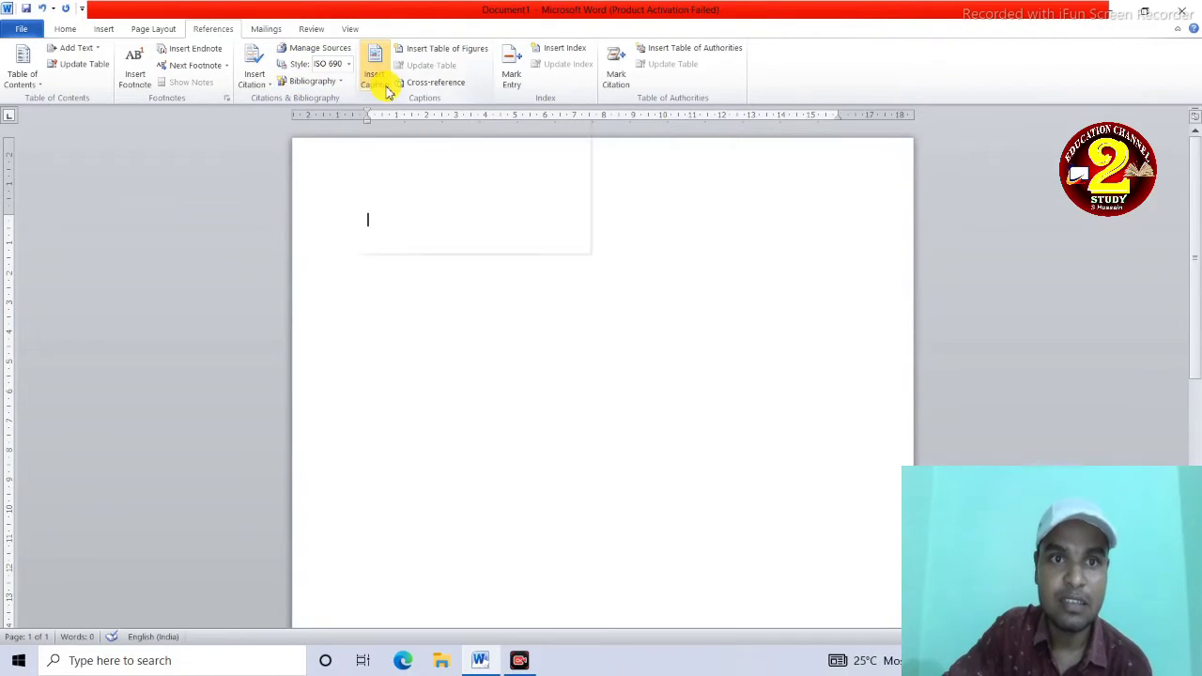
- Generate sample paragraphs with =RAND(9,7)
left_click(379, 83)
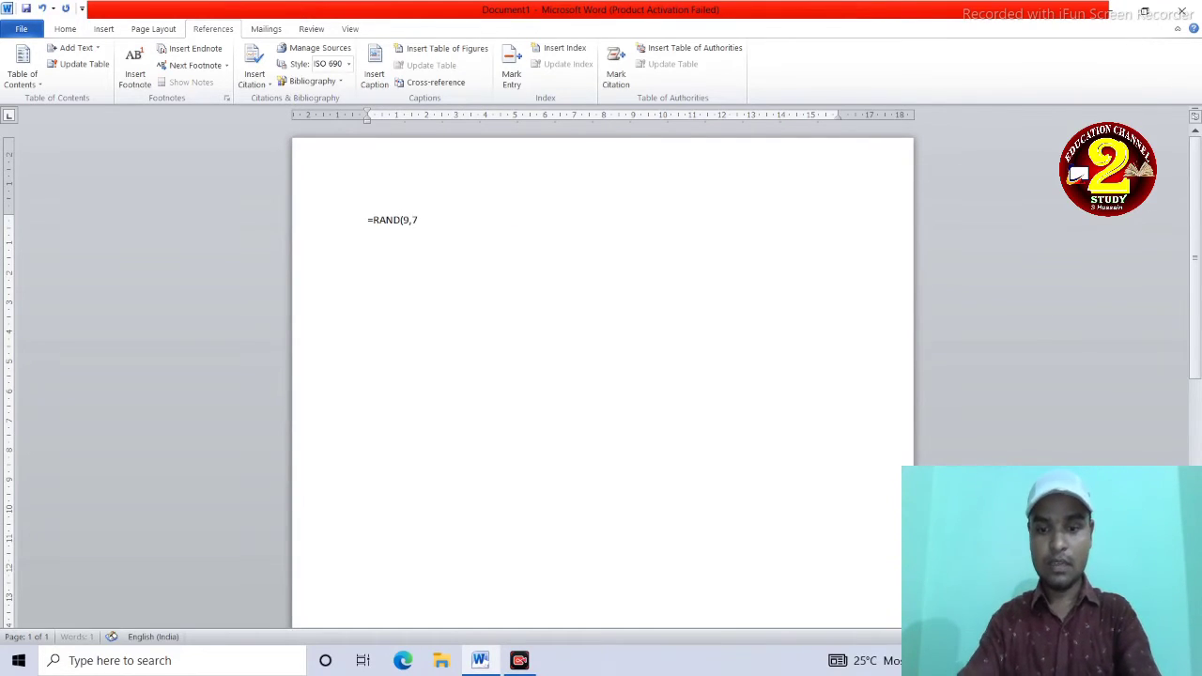
key("Return")
scroll(422, 201, "up", 10)
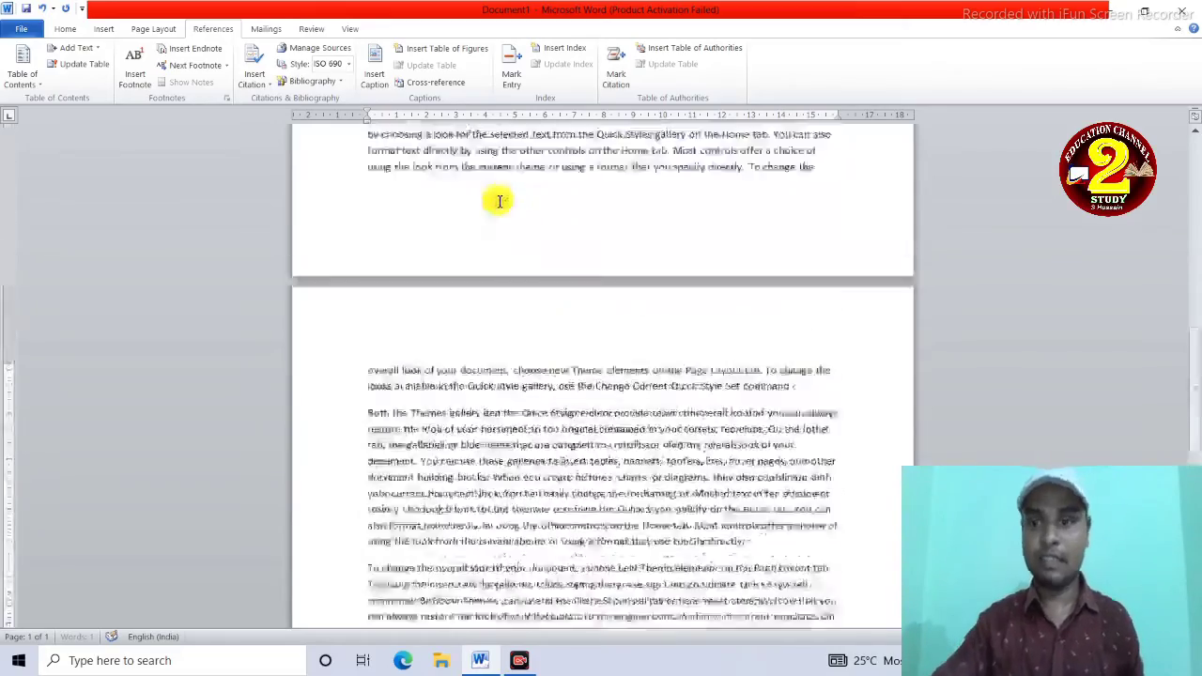
scroll(499, 201, "up", 5)
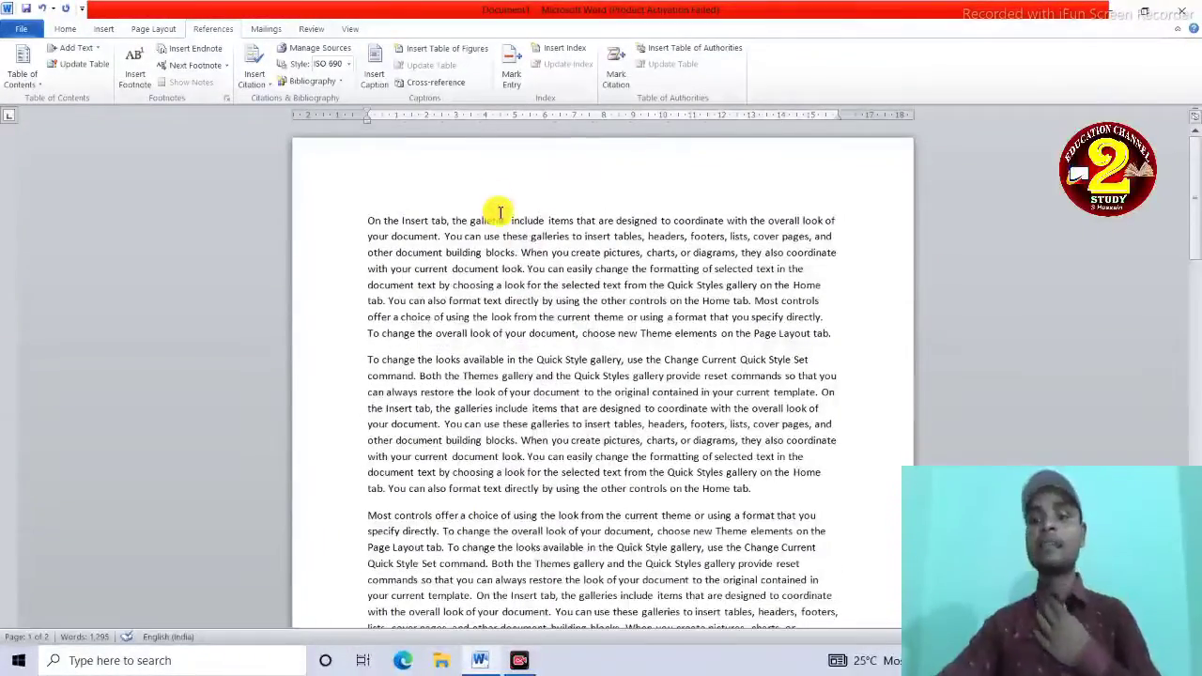
scroll(583, 402, "up", 3)
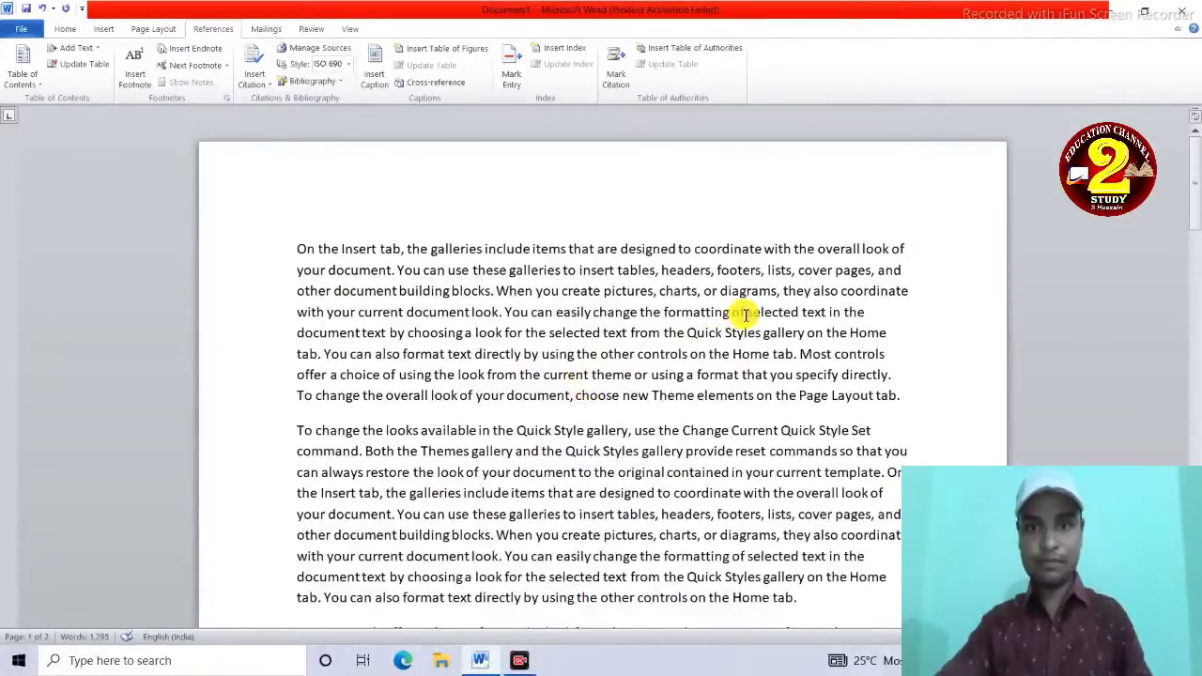
scroll(742, 336, "down", 1)
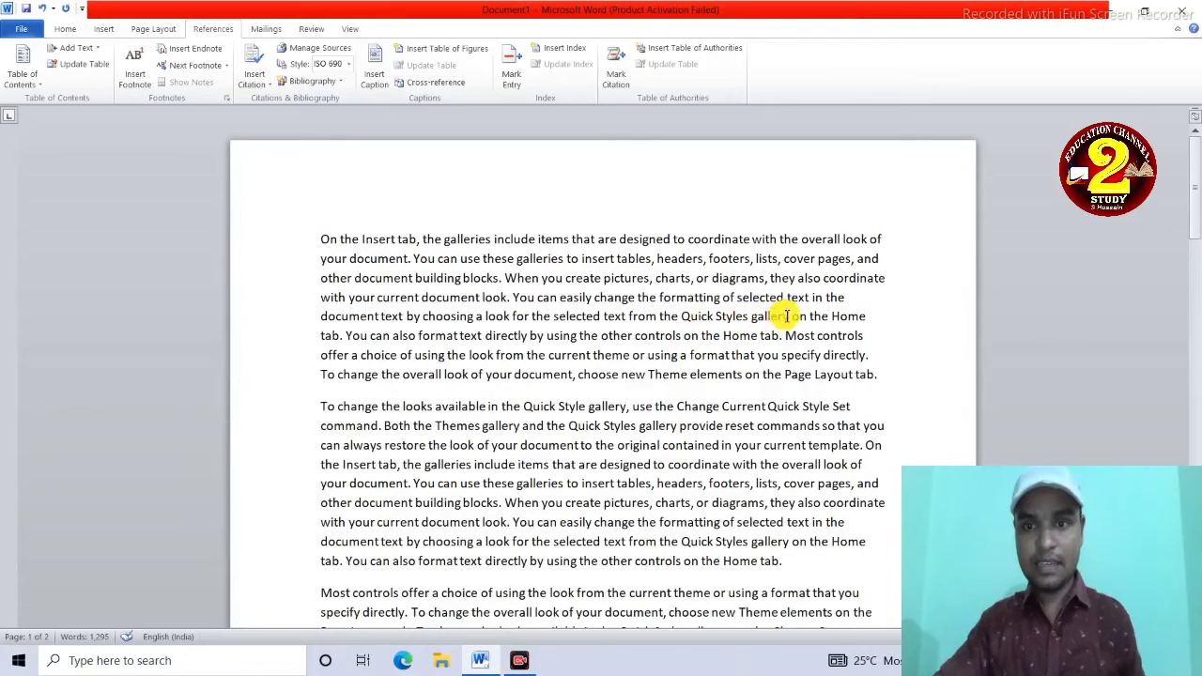
- Insert the Pepsi logo picture after "change the formatting" in the first paragraph
left_click(723, 299)
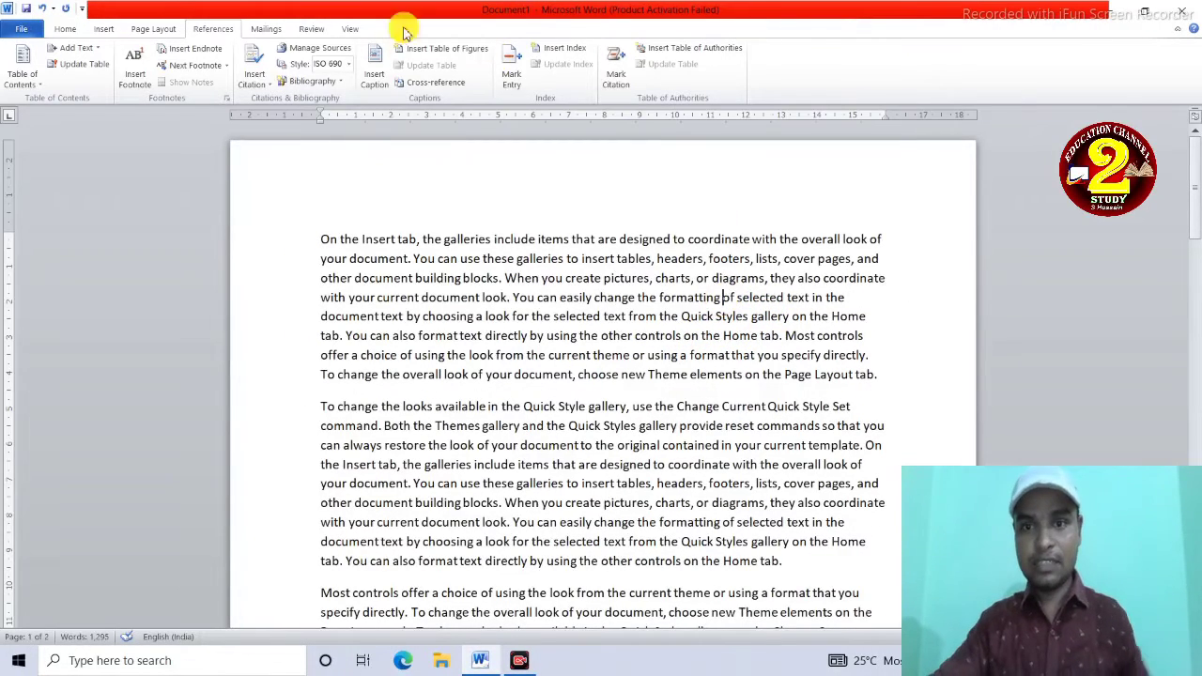
left_click(110, 30)
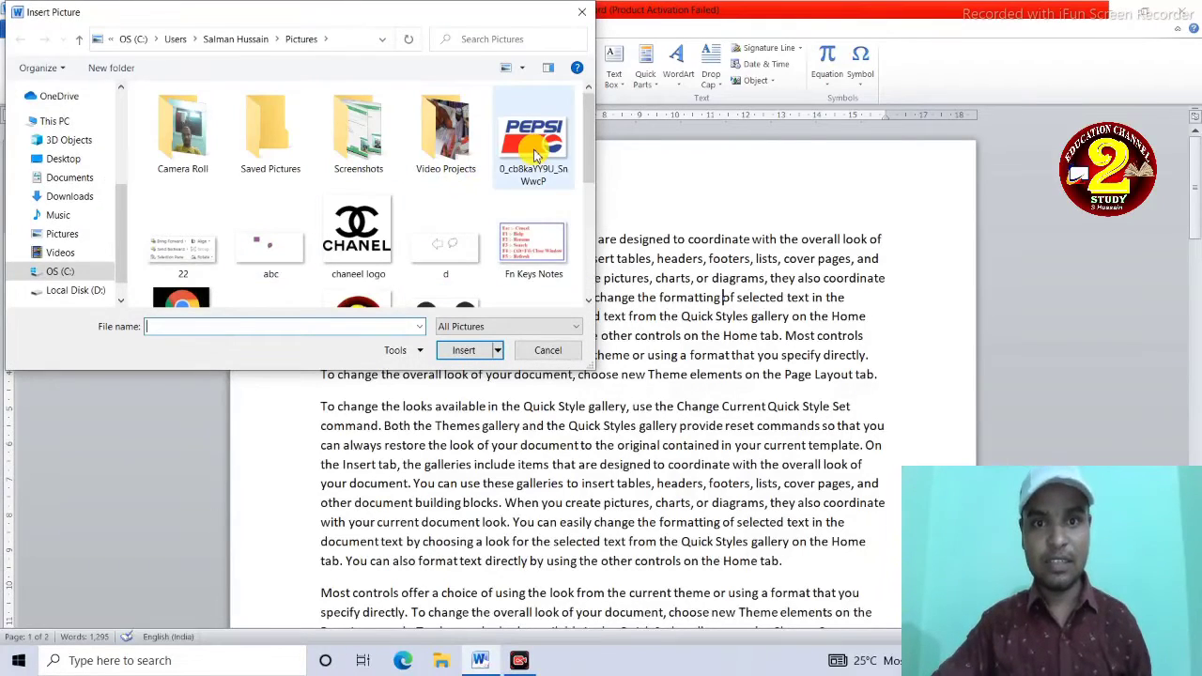
left_click(536, 155)
left_click(467, 353)
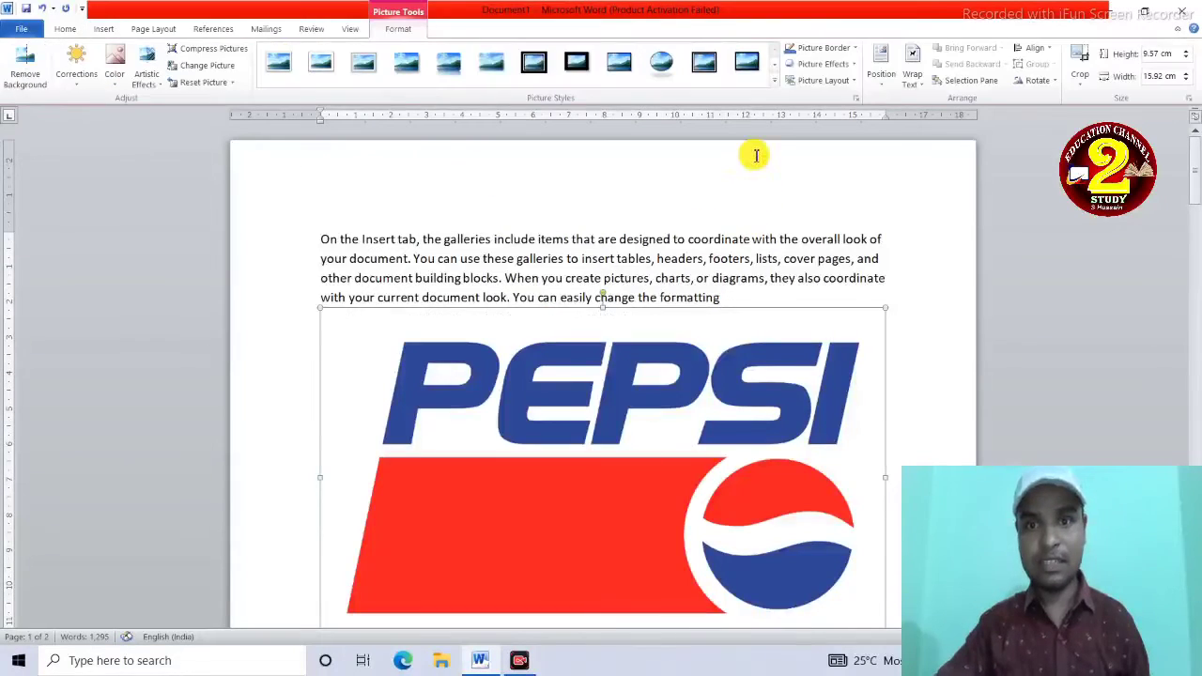
- Set the Pepsi logo to Through wrapping and shrink it to about 2.1 × 3.49 cm
left_click(912, 73)
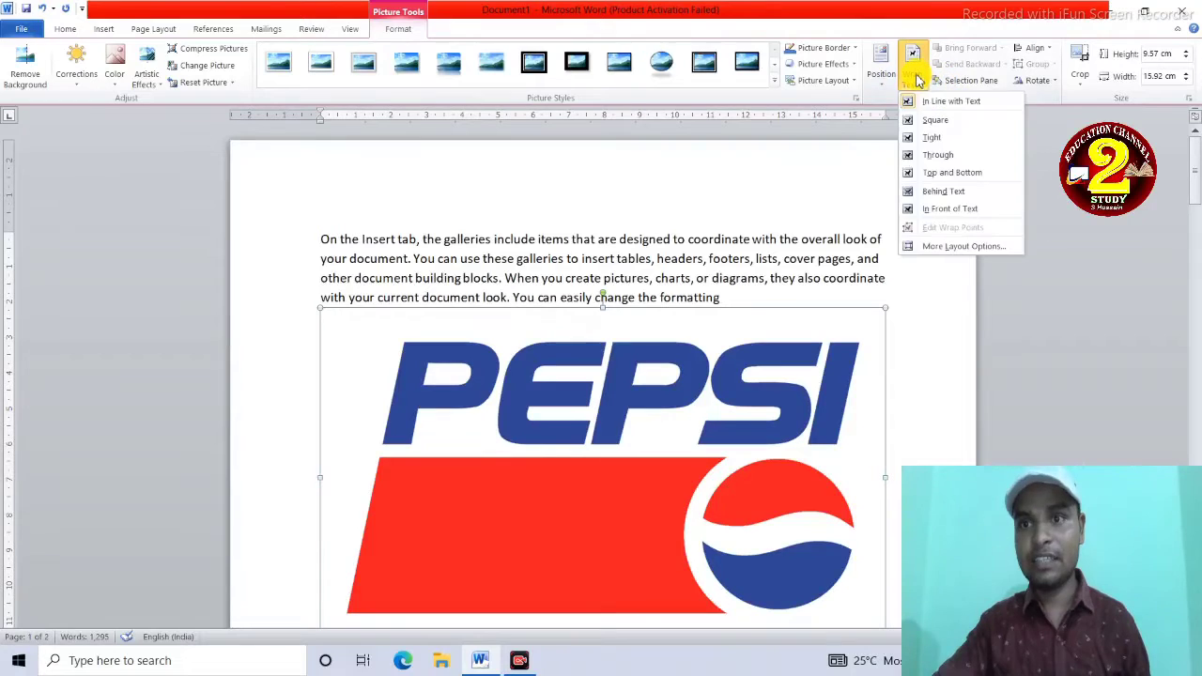
left_click(928, 171)
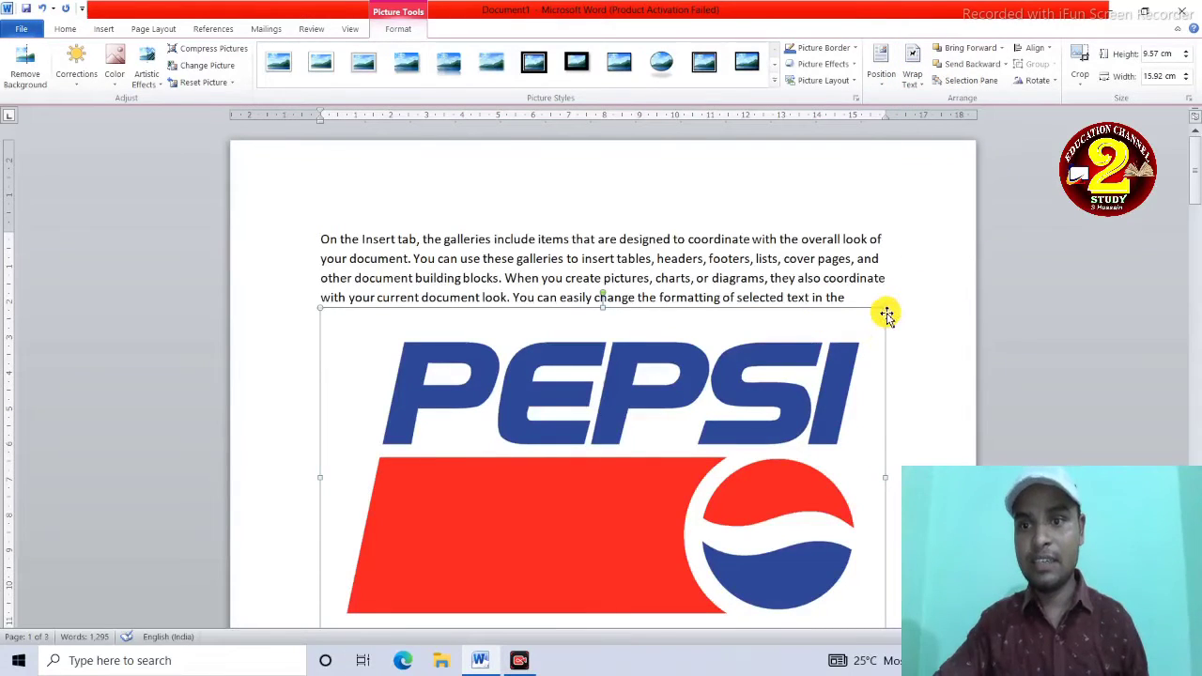
left_click_drag(886, 310, 505, 537)
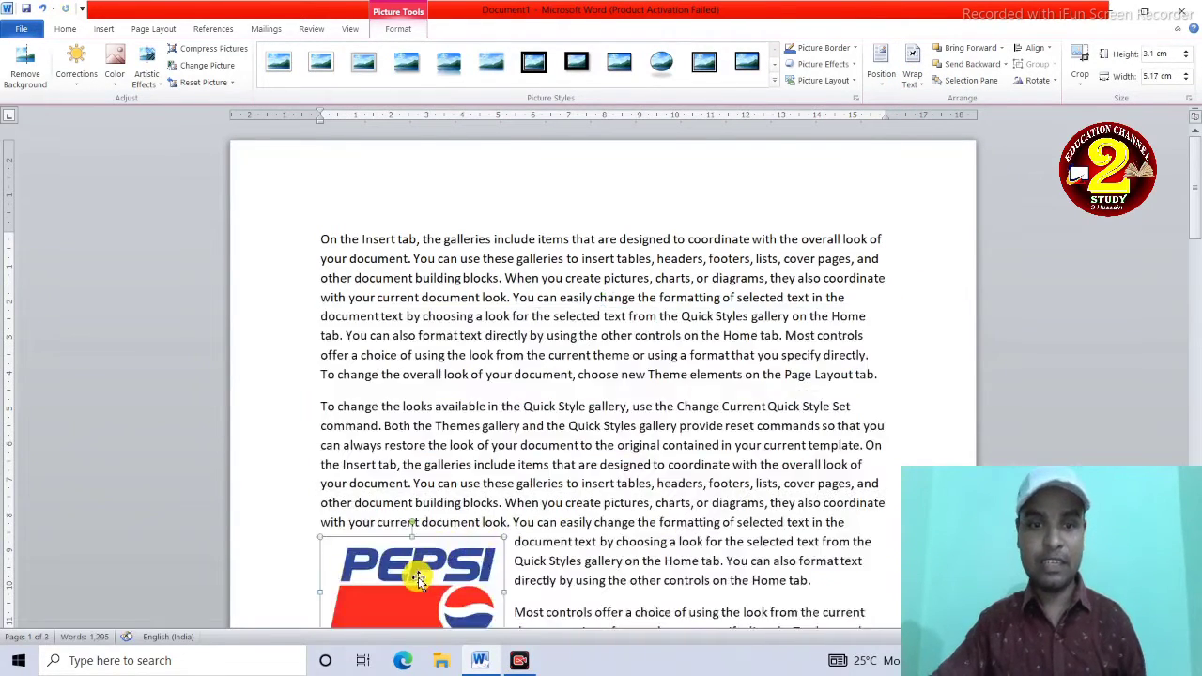
left_click_drag(417, 571, 780, 354)
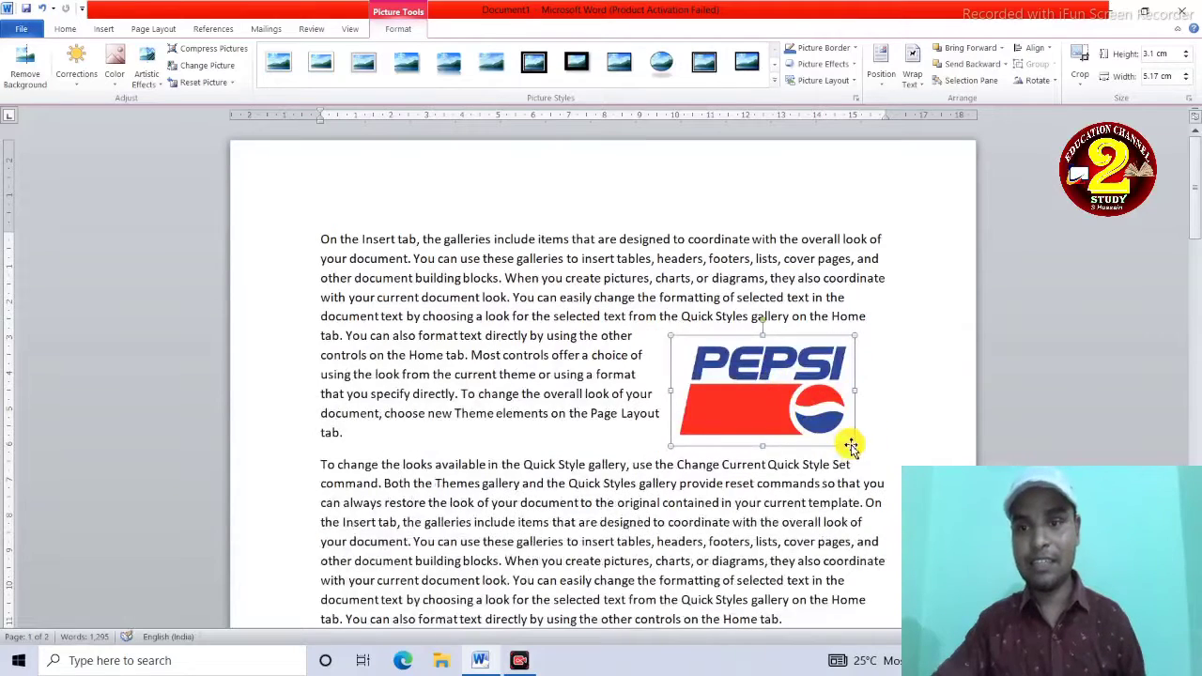
- Position the Pepsi logo at the right of the first paragraph, fine-tuning its placement
left_click_drag(844, 436, 819, 350)
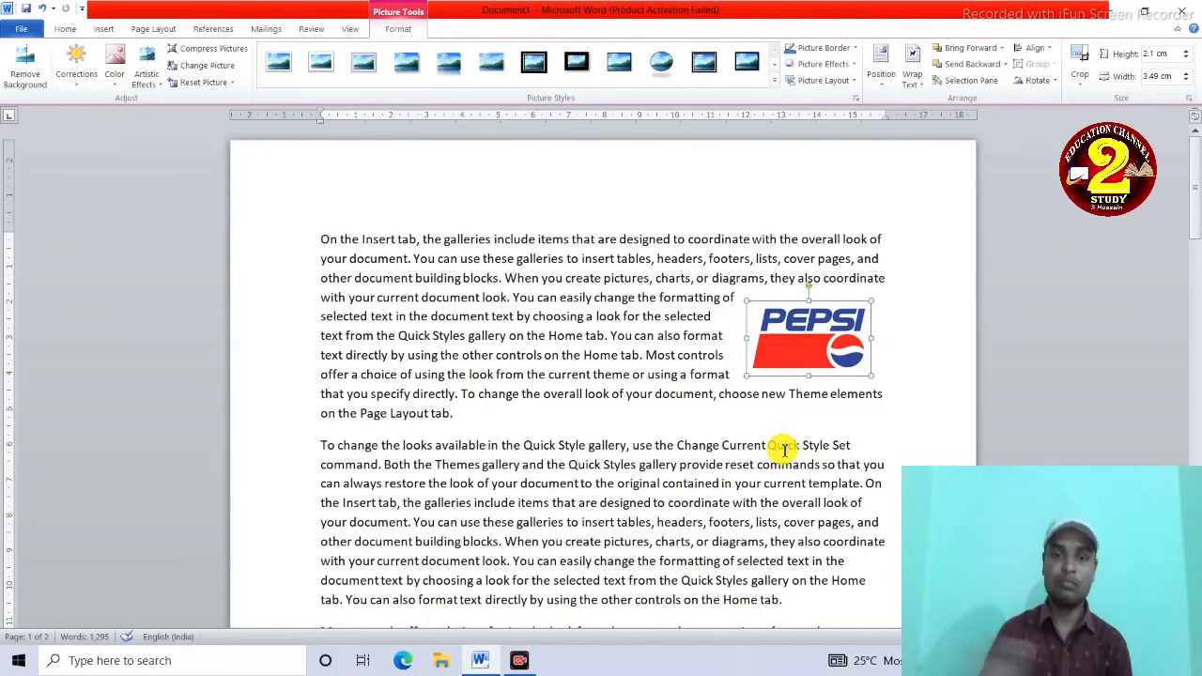
left_click(699, 412)
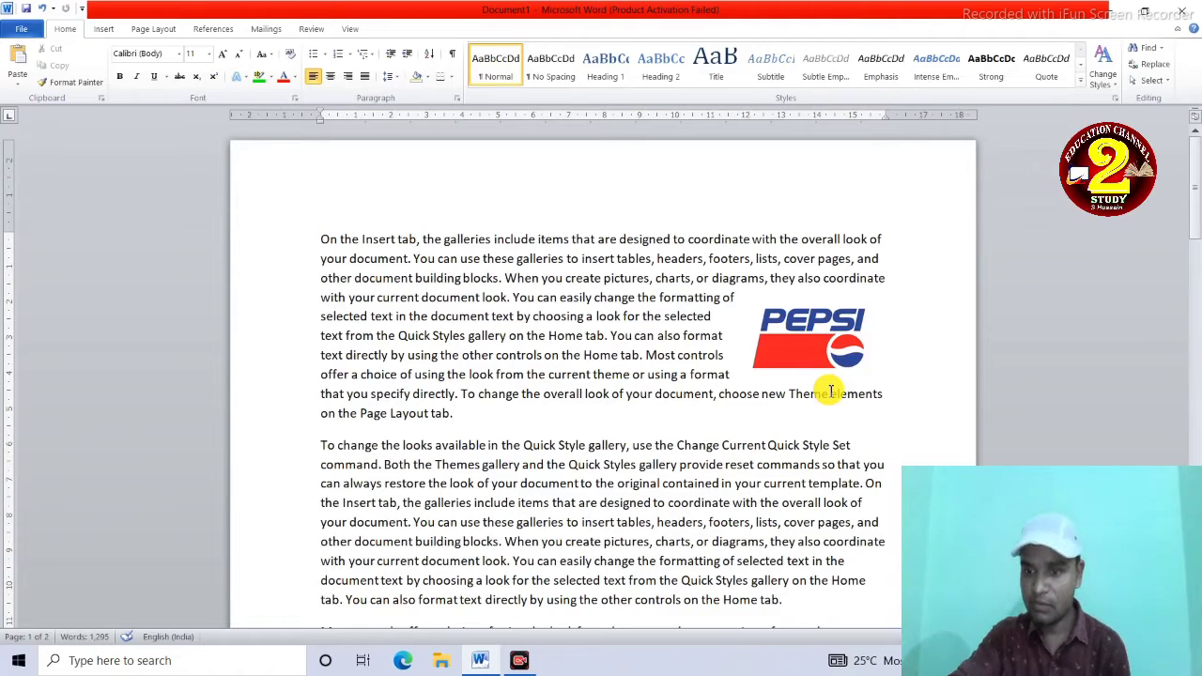
left_click(826, 340)
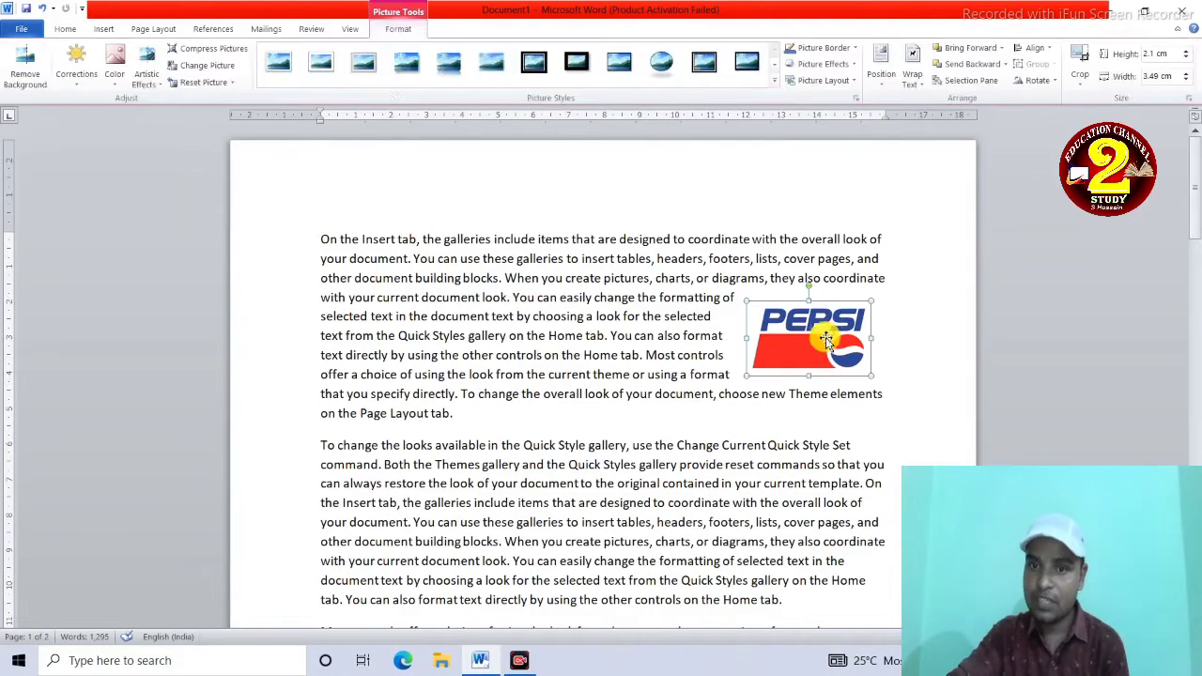
left_click_drag(822, 338, 815, 345)
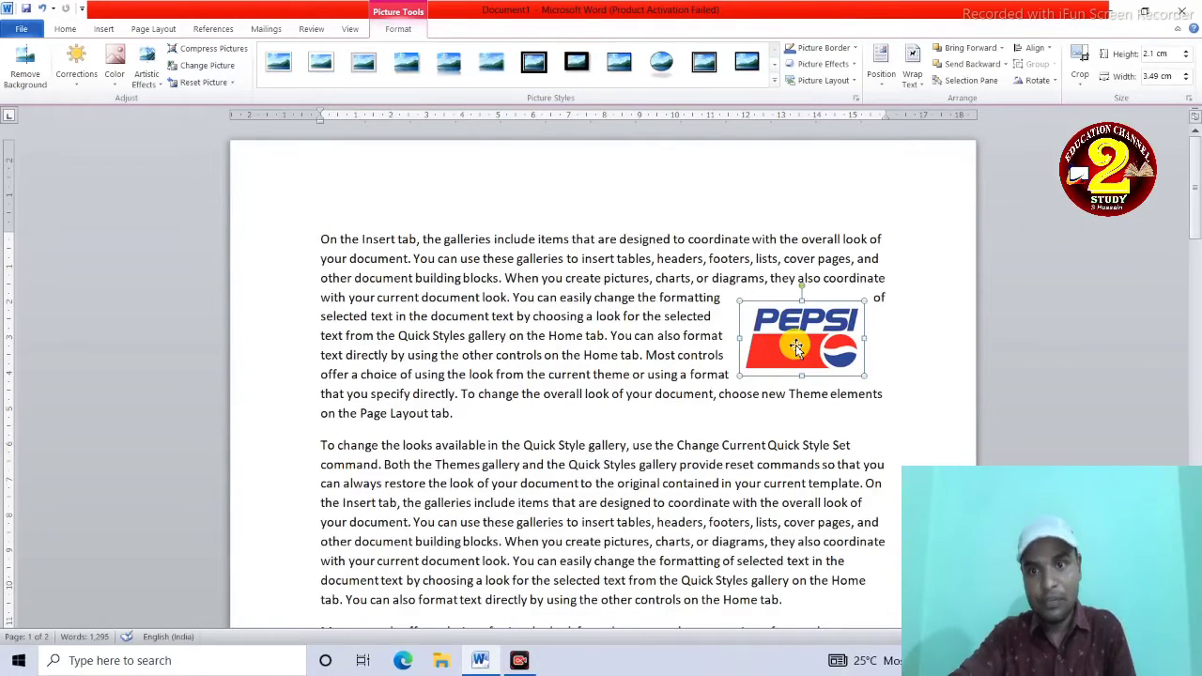
left_click(796, 404)
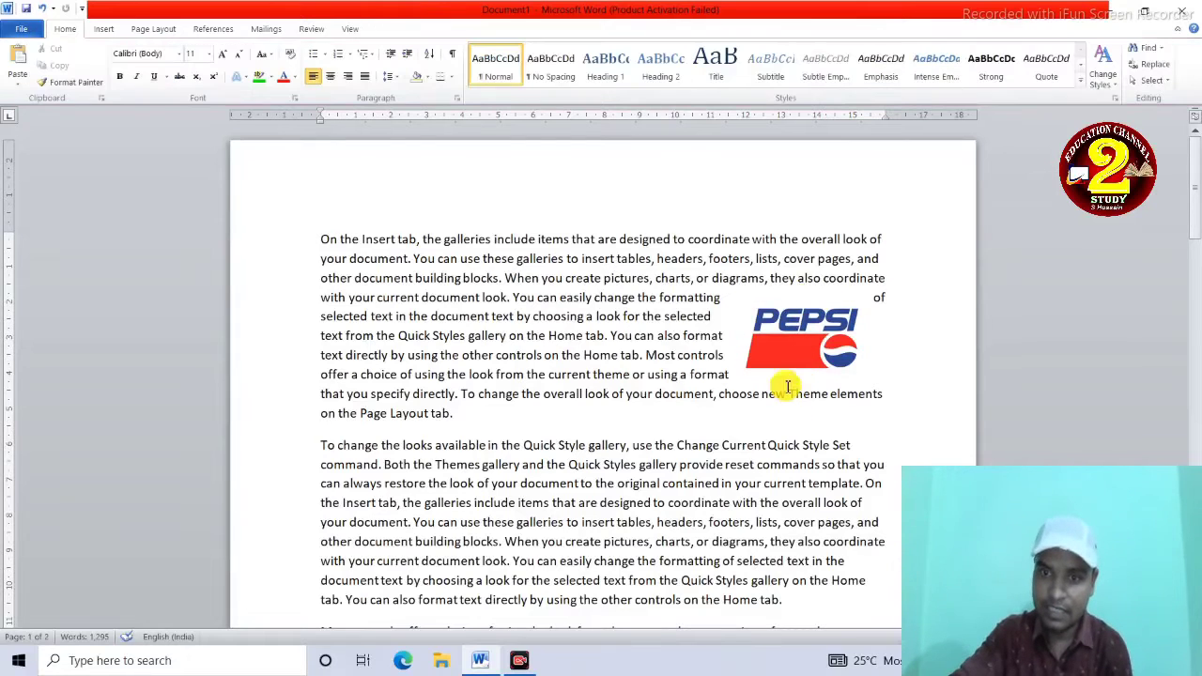
left_click(789, 349)
left_click(780, 384)
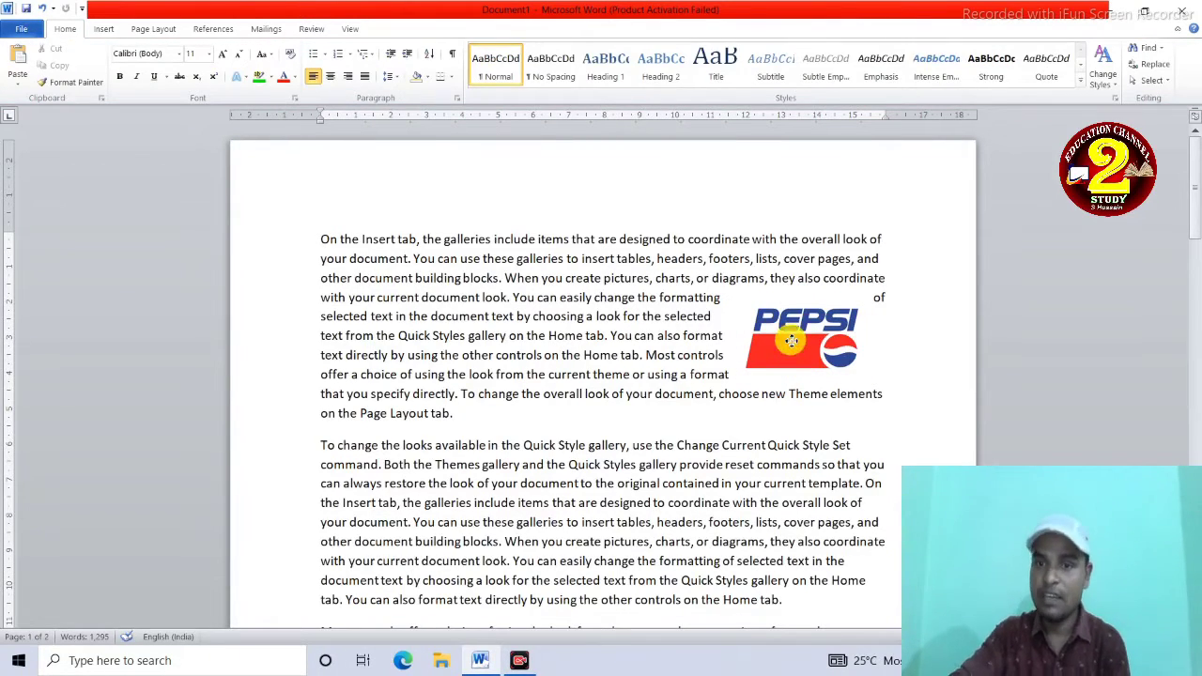
left_click(792, 341)
- Caption the Pepsi picture 'Figure 1 PEPSI' using the Figure label
left_click(211, 24)
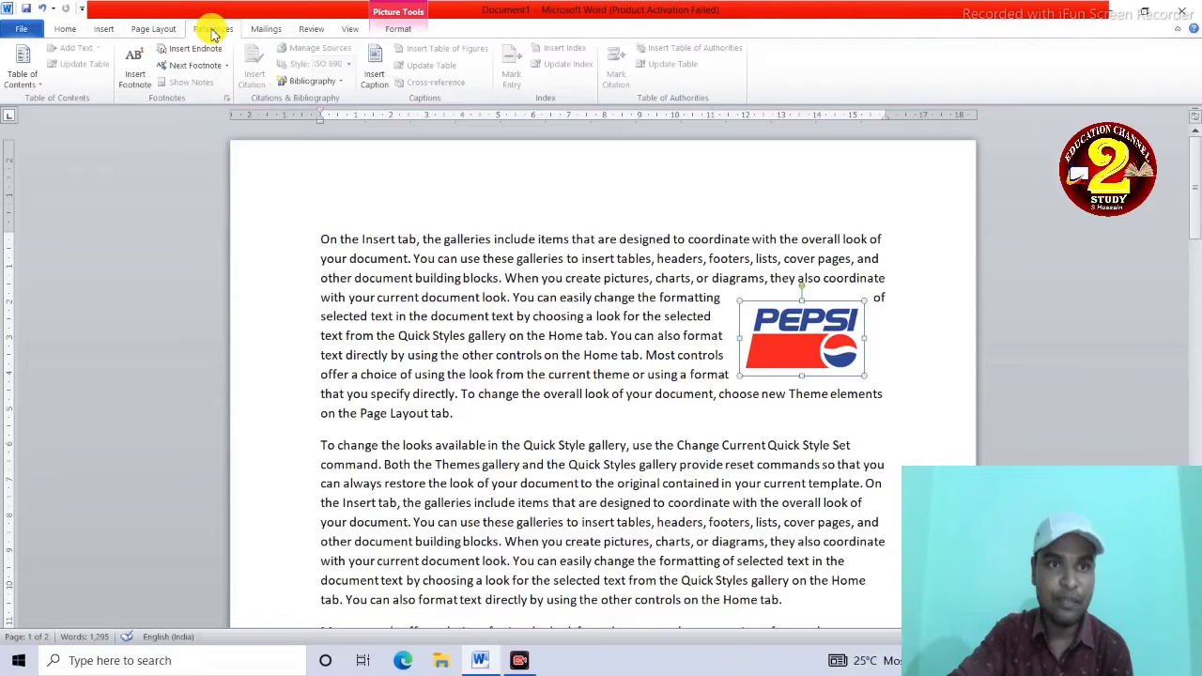
left_click(377, 77)
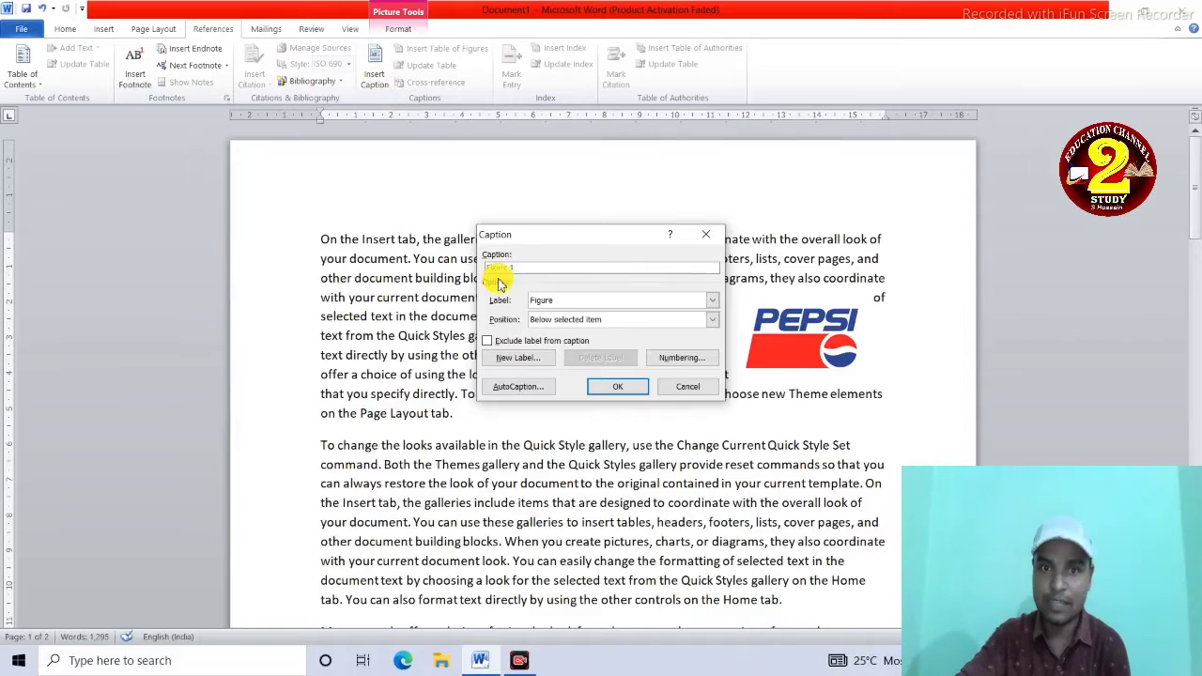
left_click(713, 302)
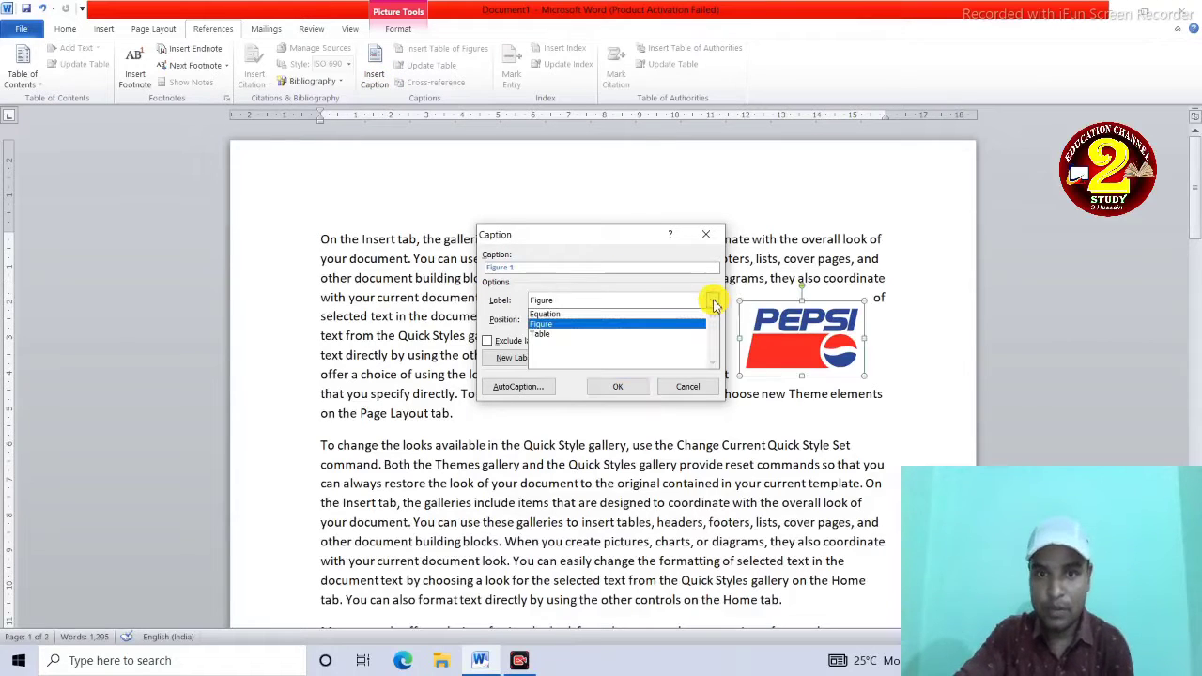
left_click(585, 326)
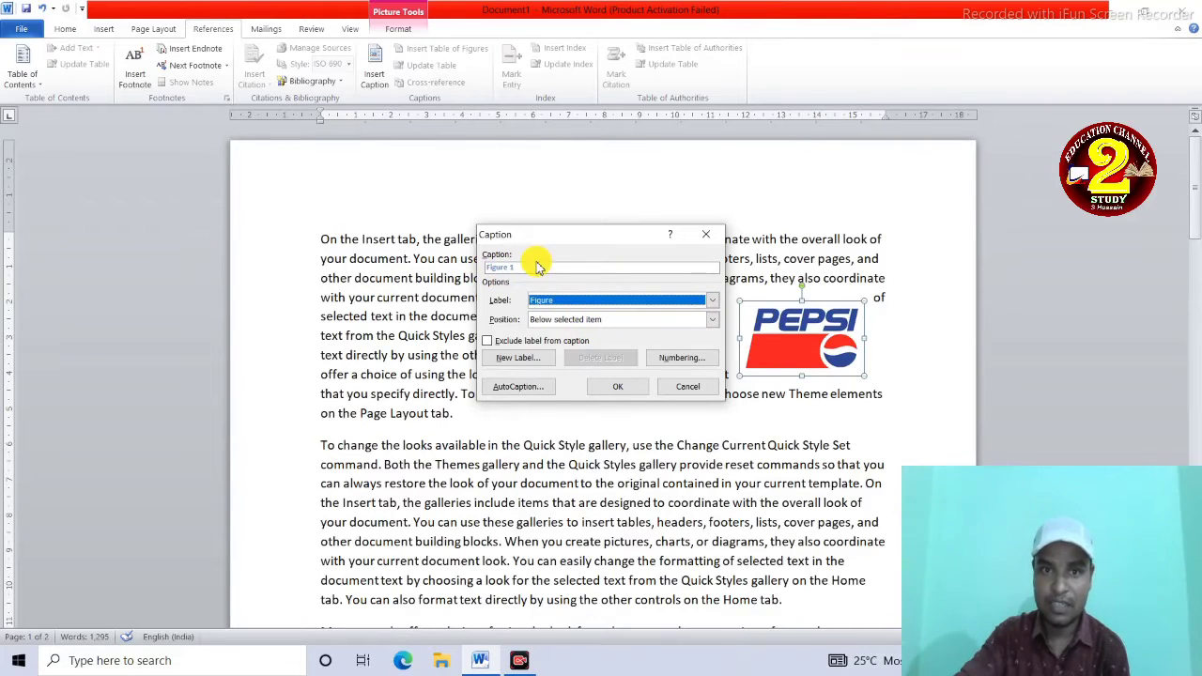
left_click(524, 267)
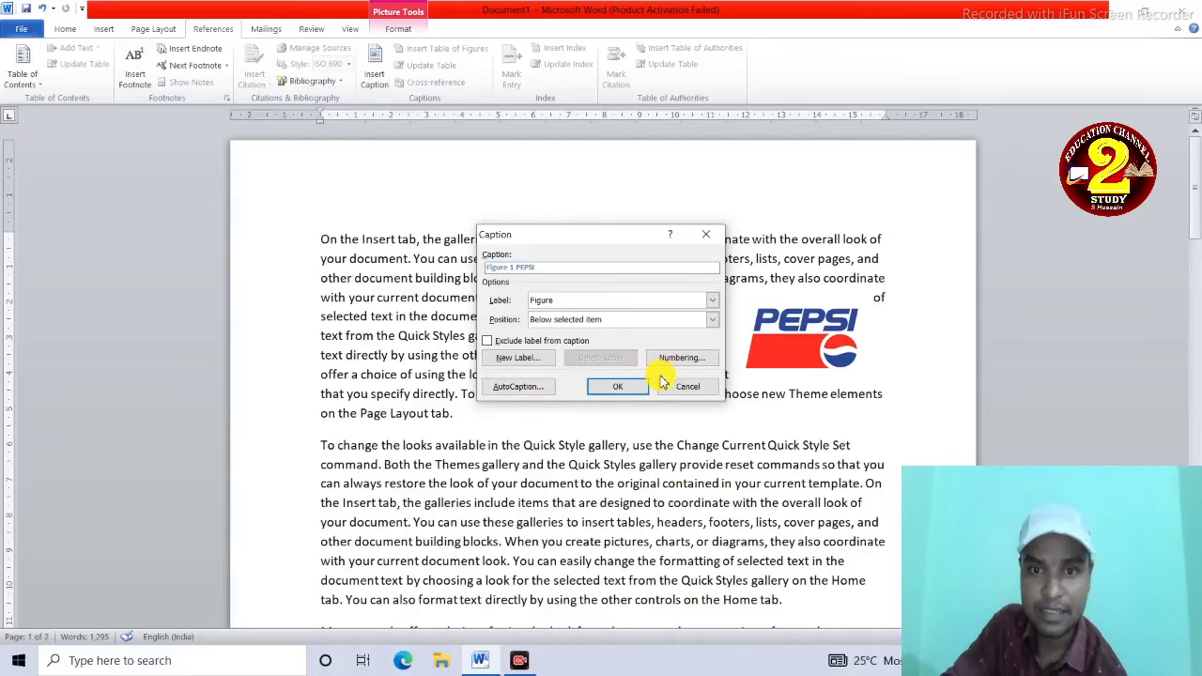
left_click(618, 388)
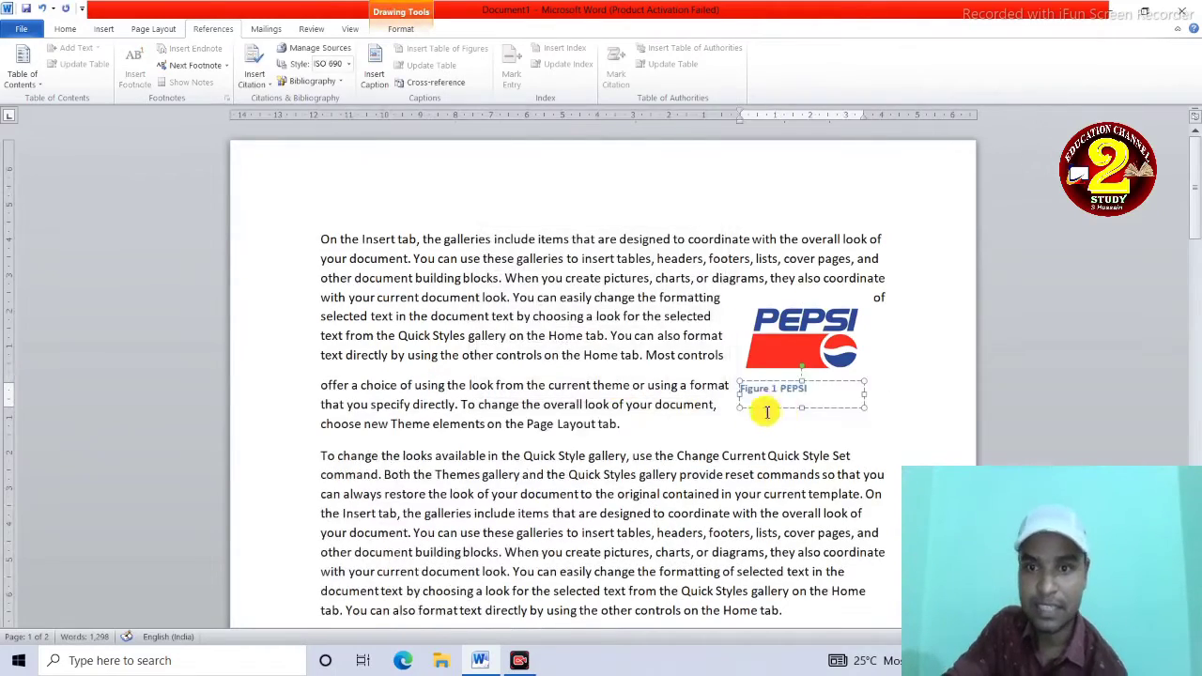
scroll(788, 440, "down", 3)
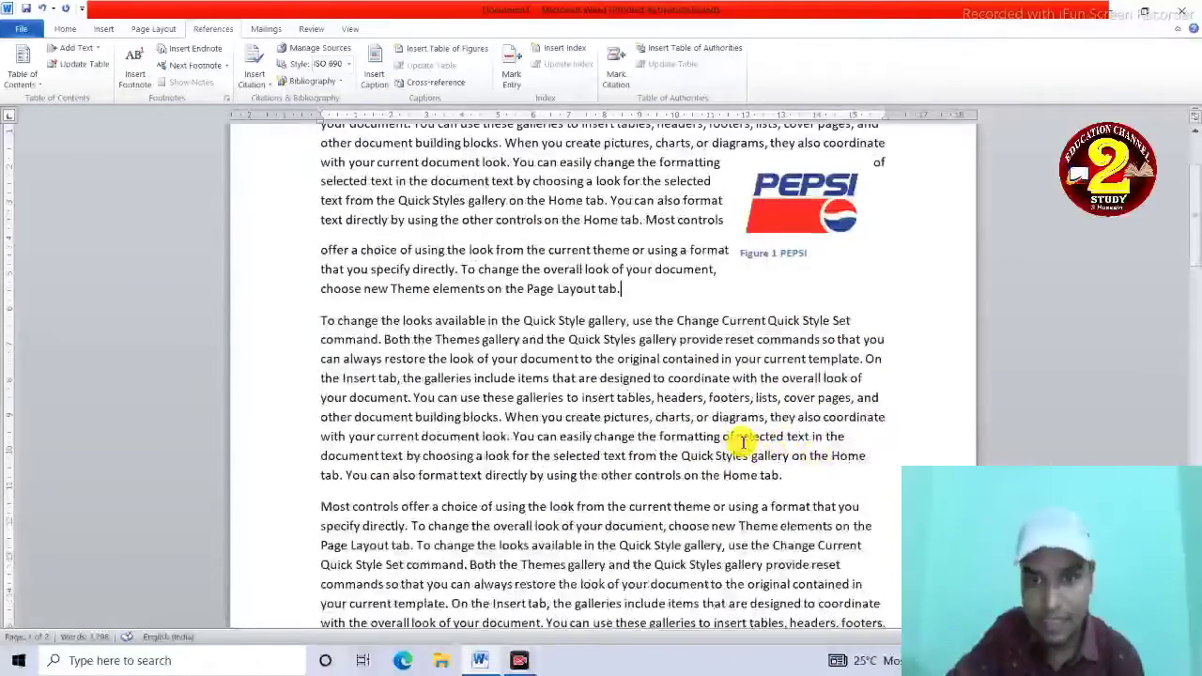
left_click(738, 437)
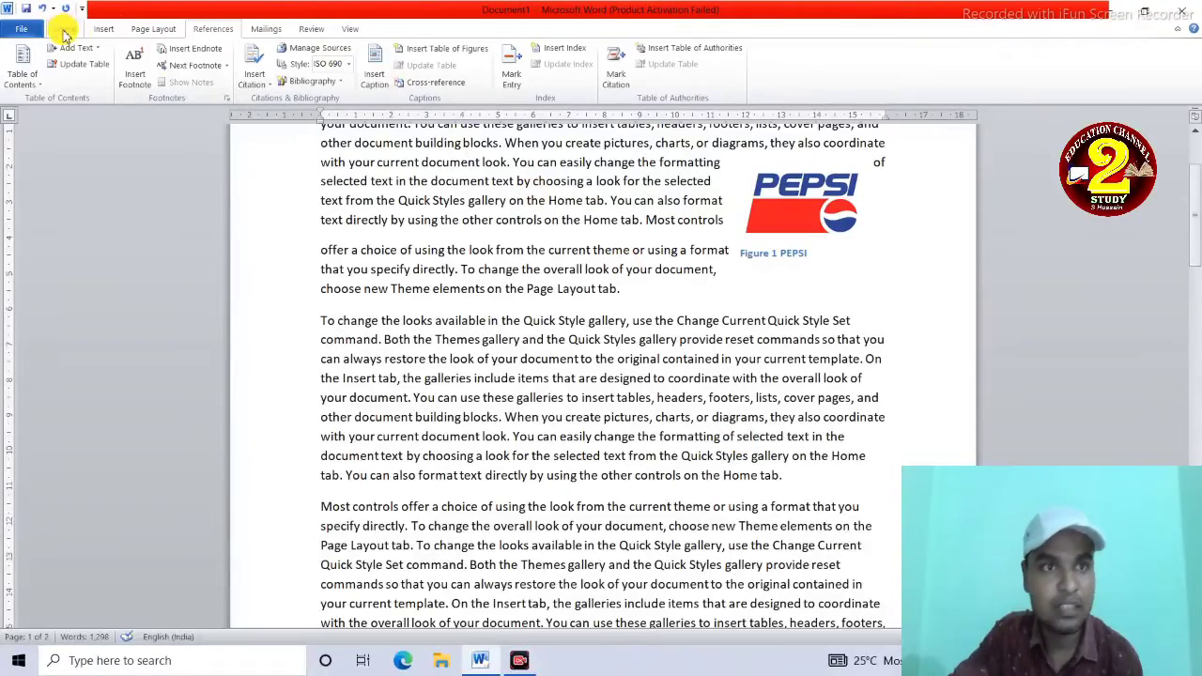
- Insert the chaneel logo picture and set its text wrapping to Through
left_click(102, 29)
left_click(153, 64)
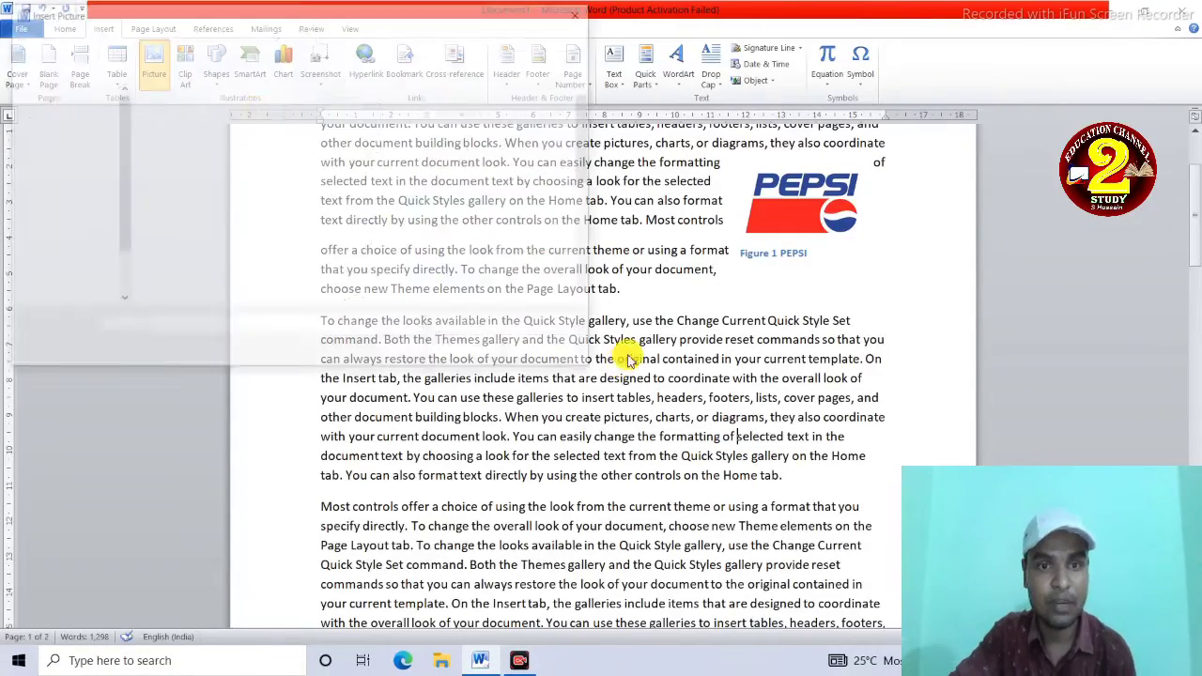
scroll(564, 207, "down", 1)
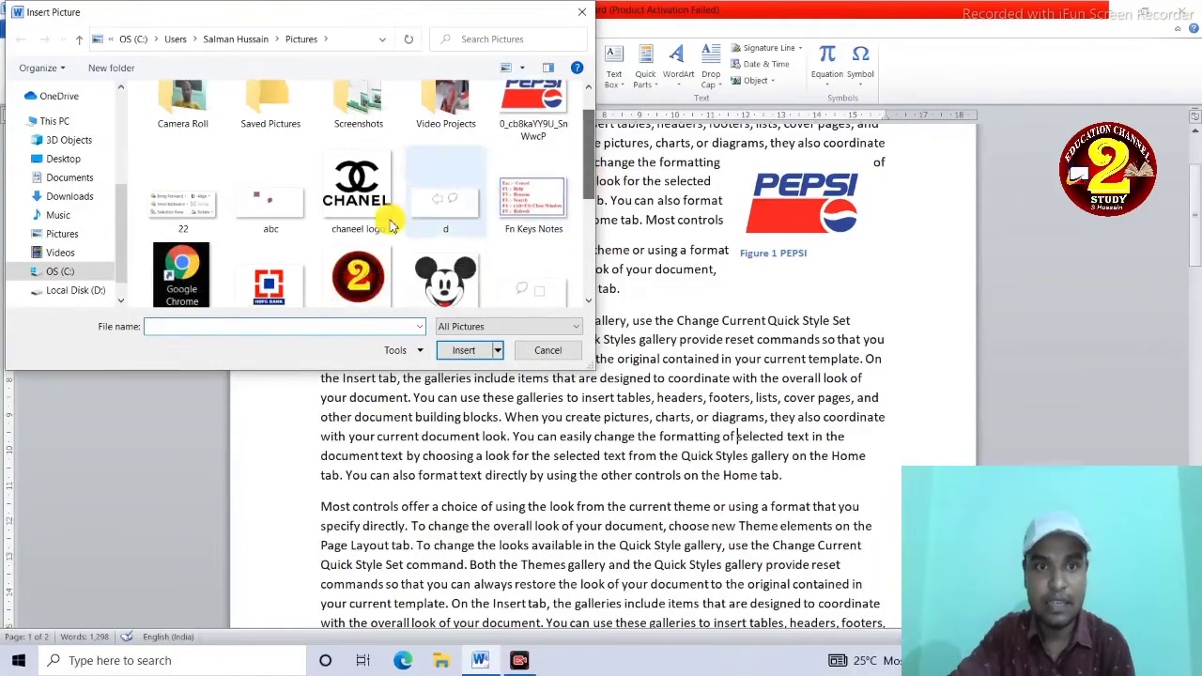
left_click(366, 197)
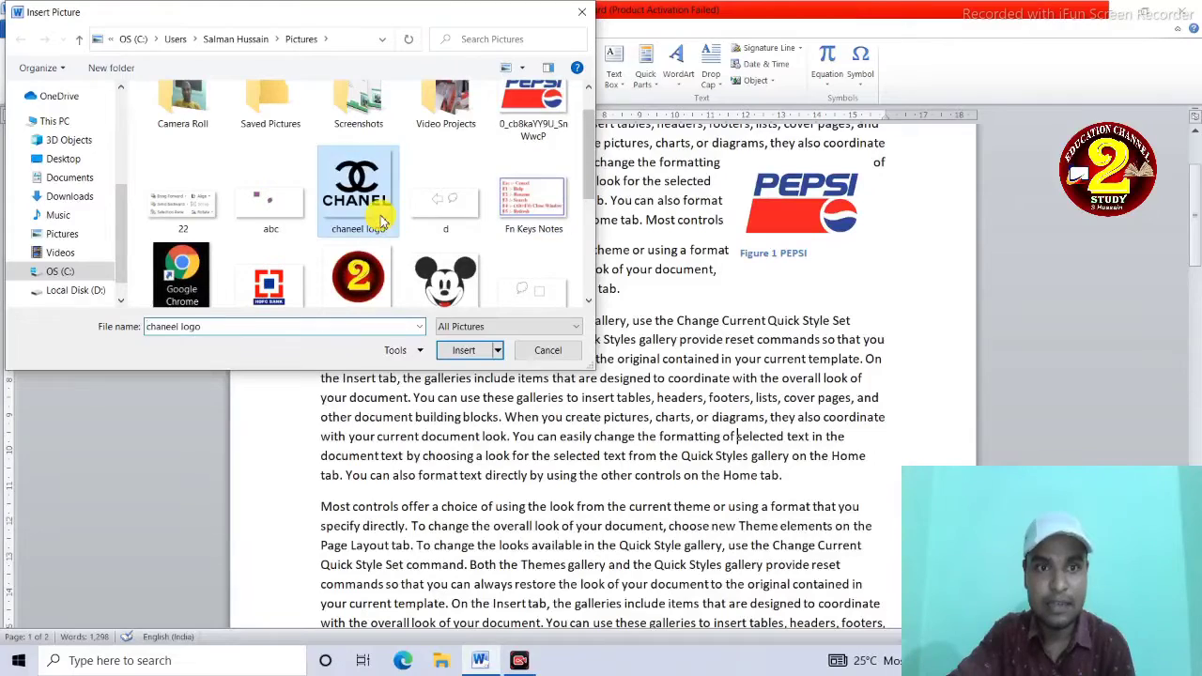
left_click(464, 352)
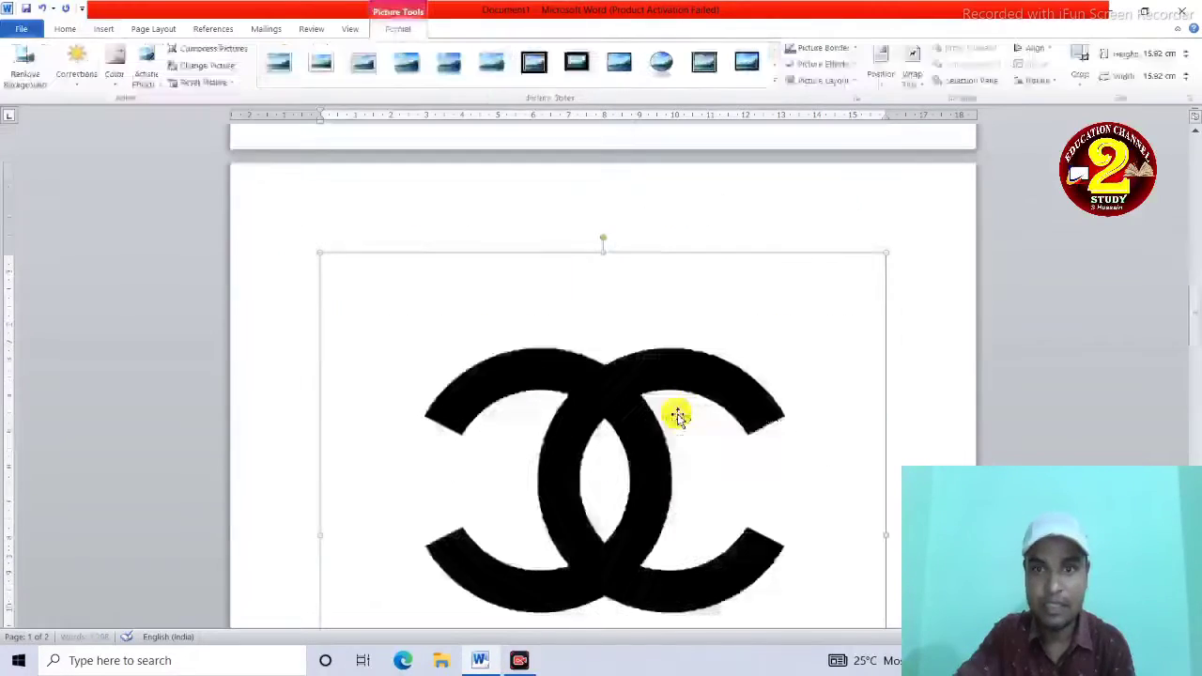
left_click(908, 83)
left_click(933, 153)
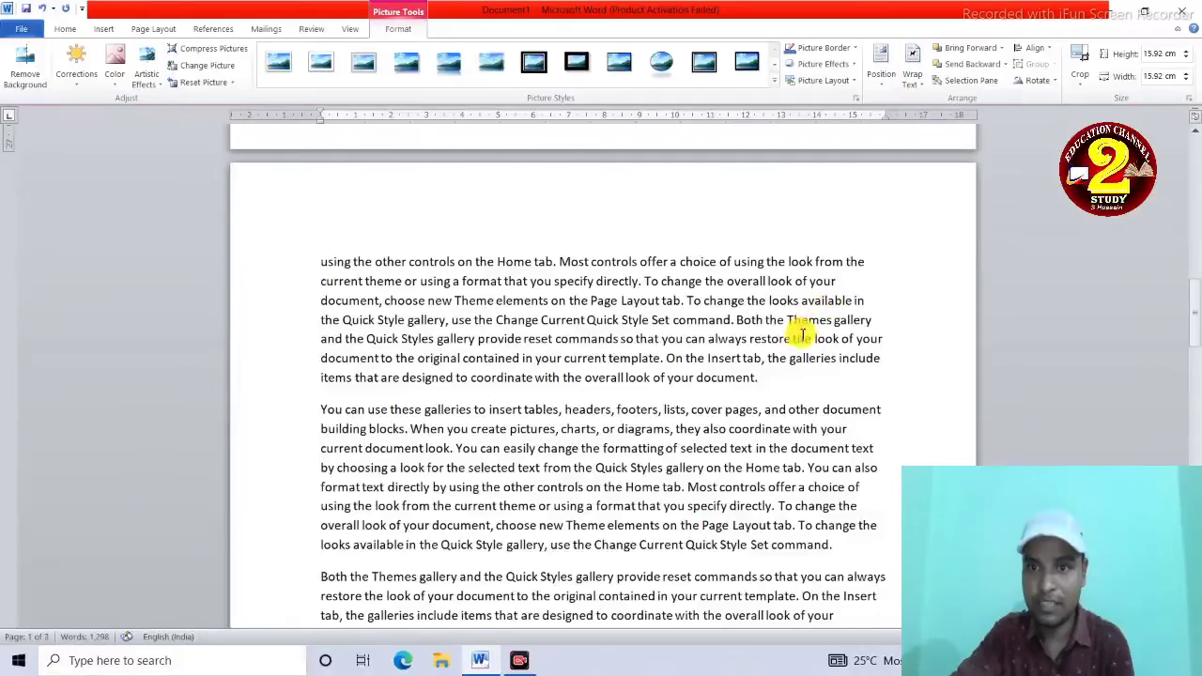
- Shrink the Chanel logo from page-wide down to about 3 cm tall
scroll(803, 335, "down", 15)
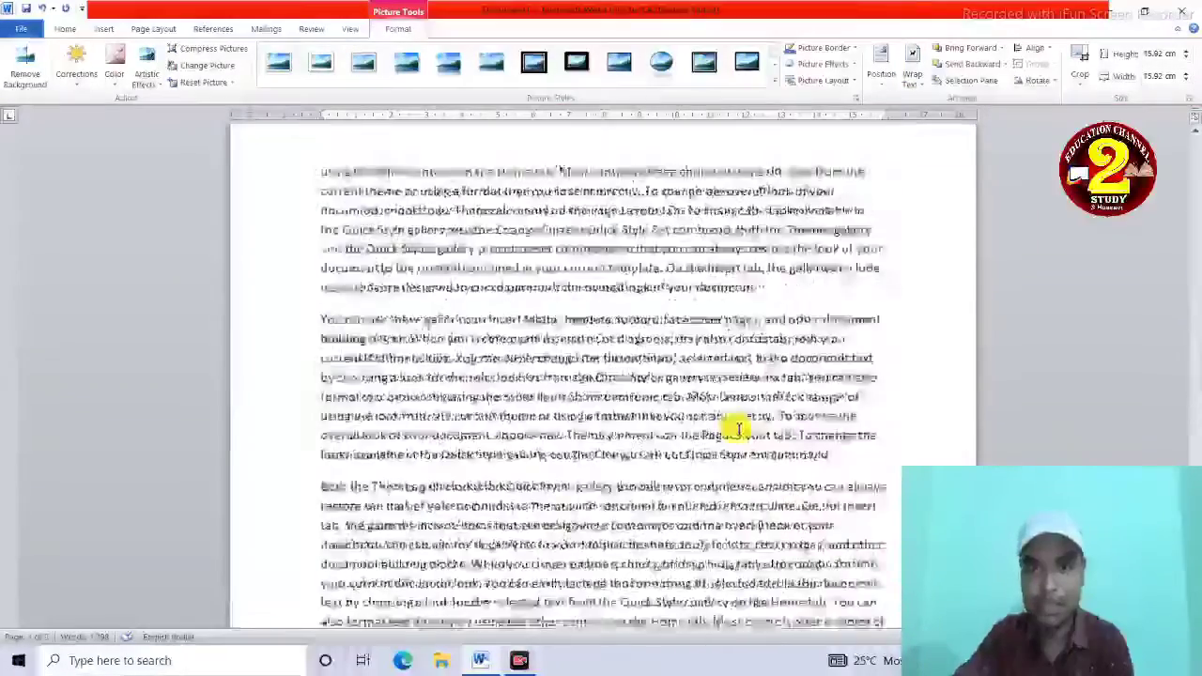
scroll(739, 430, "up", 10)
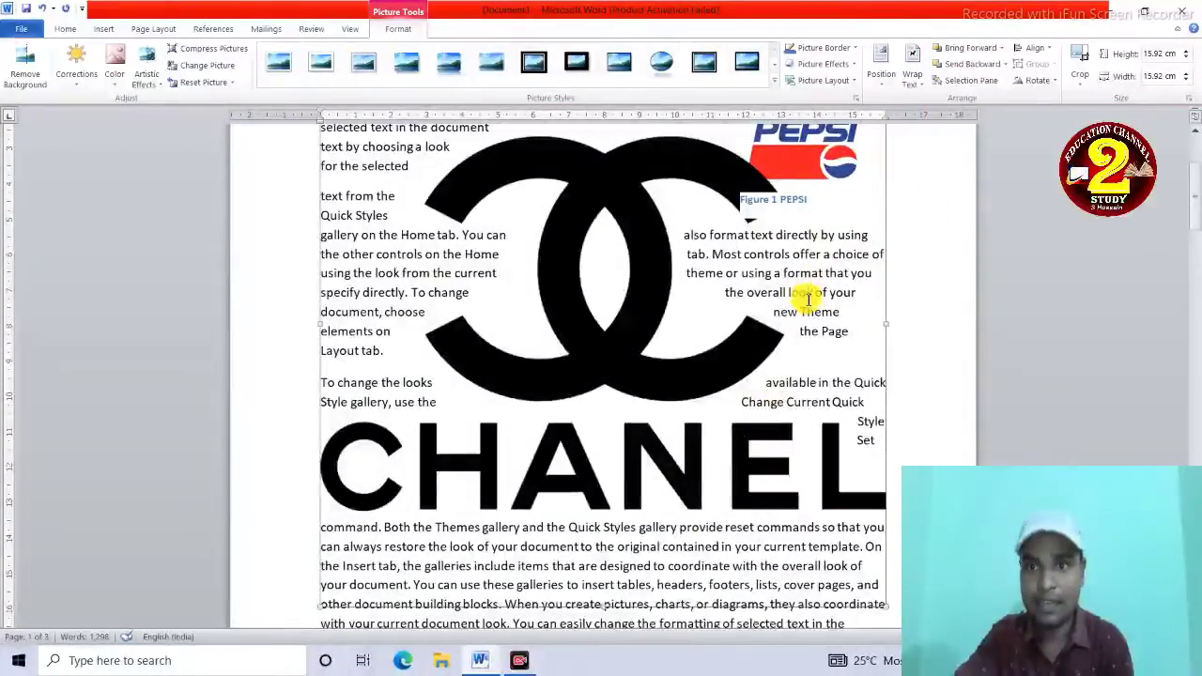
scroll(806, 295, "up", 4)
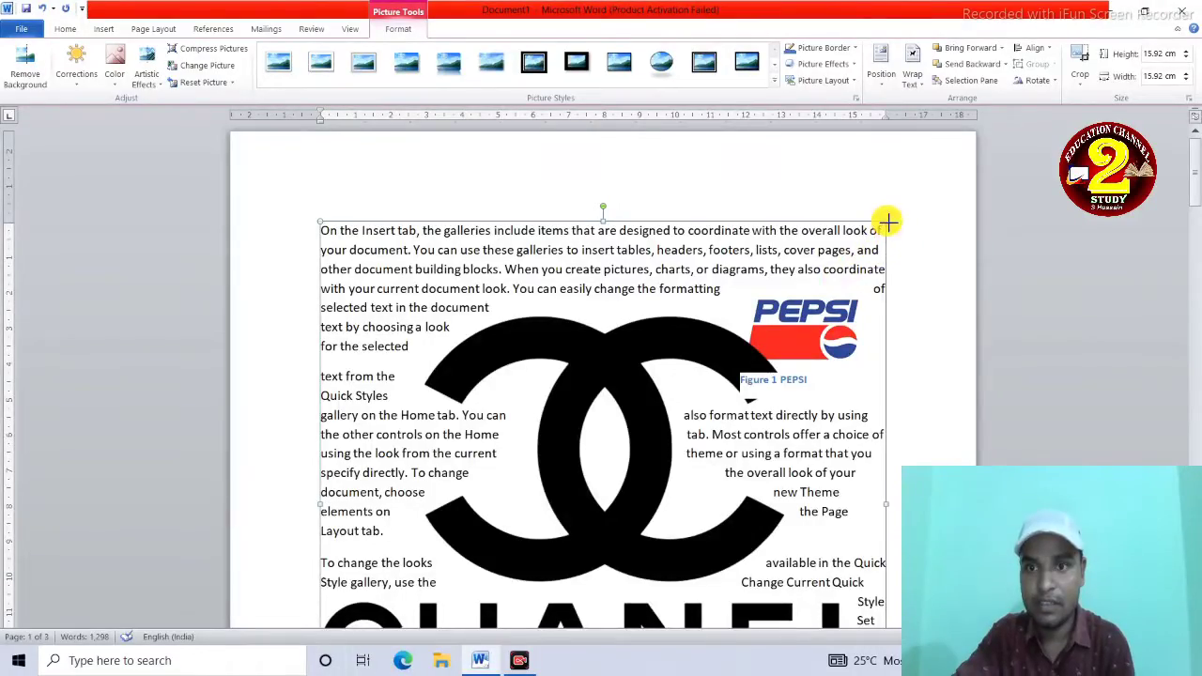
left_click_drag(888, 223, 614, 520)
scroll(617, 494, "down", 5)
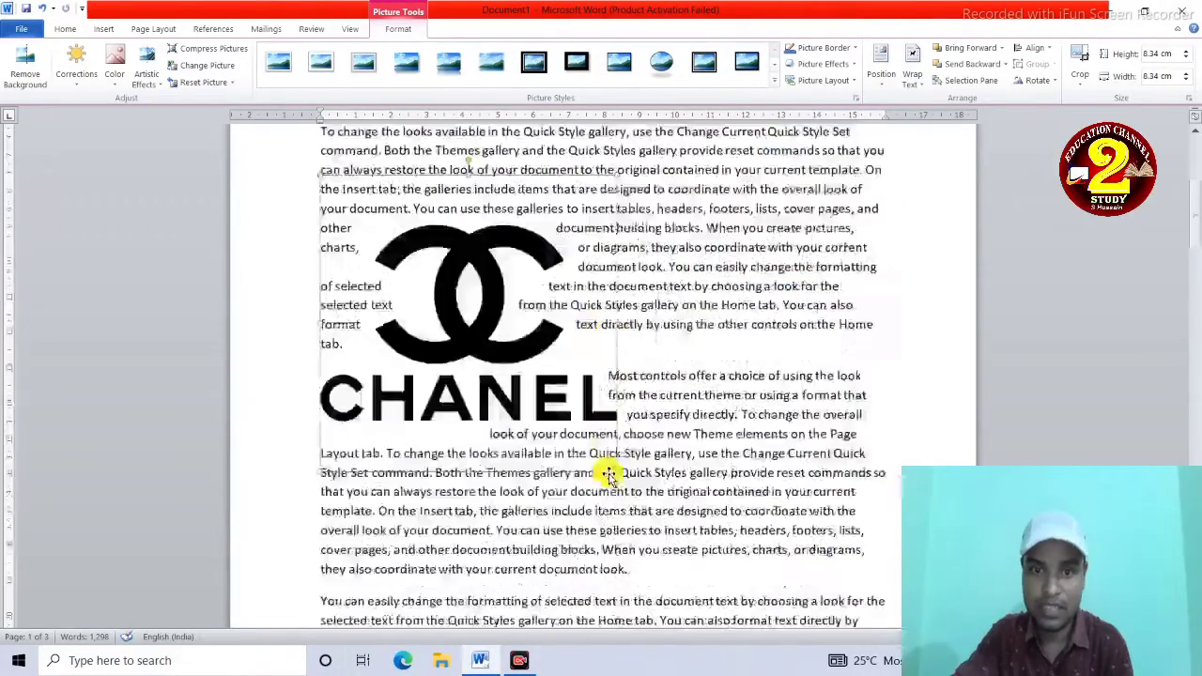
left_click_drag(618, 175, 770, 508)
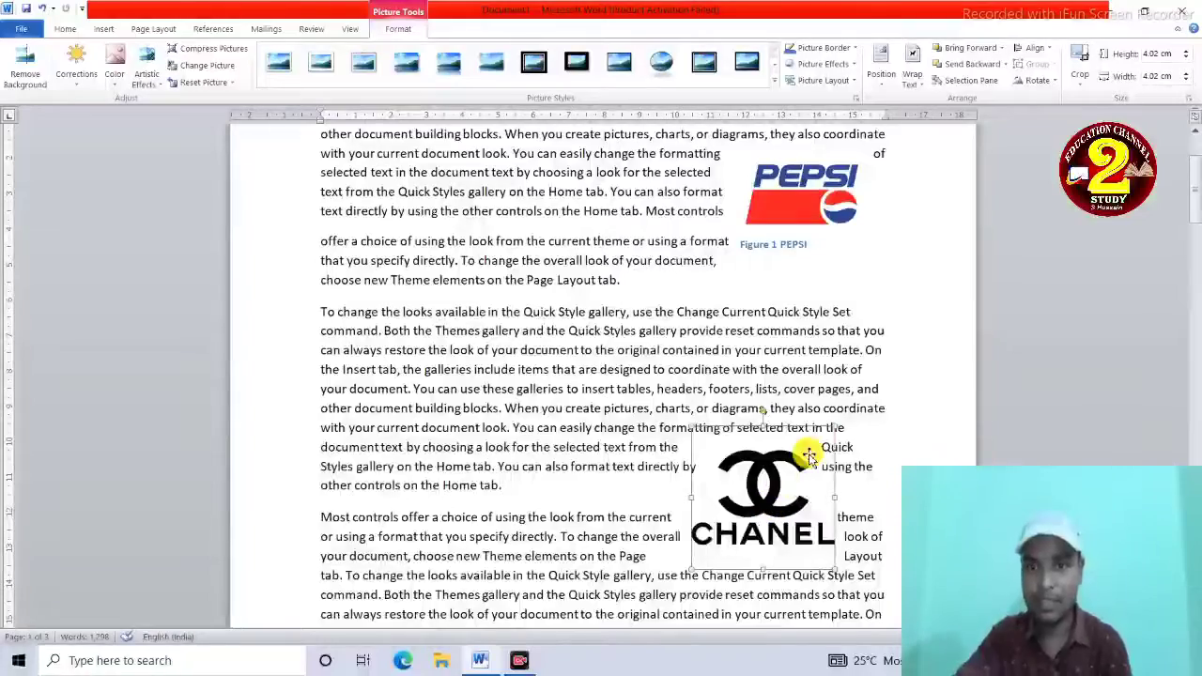
left_click_drag(835, 427, 795, 484)
- Caption the Chanel picture 'Figure 2 CHANEL'
left_click(206, 31)
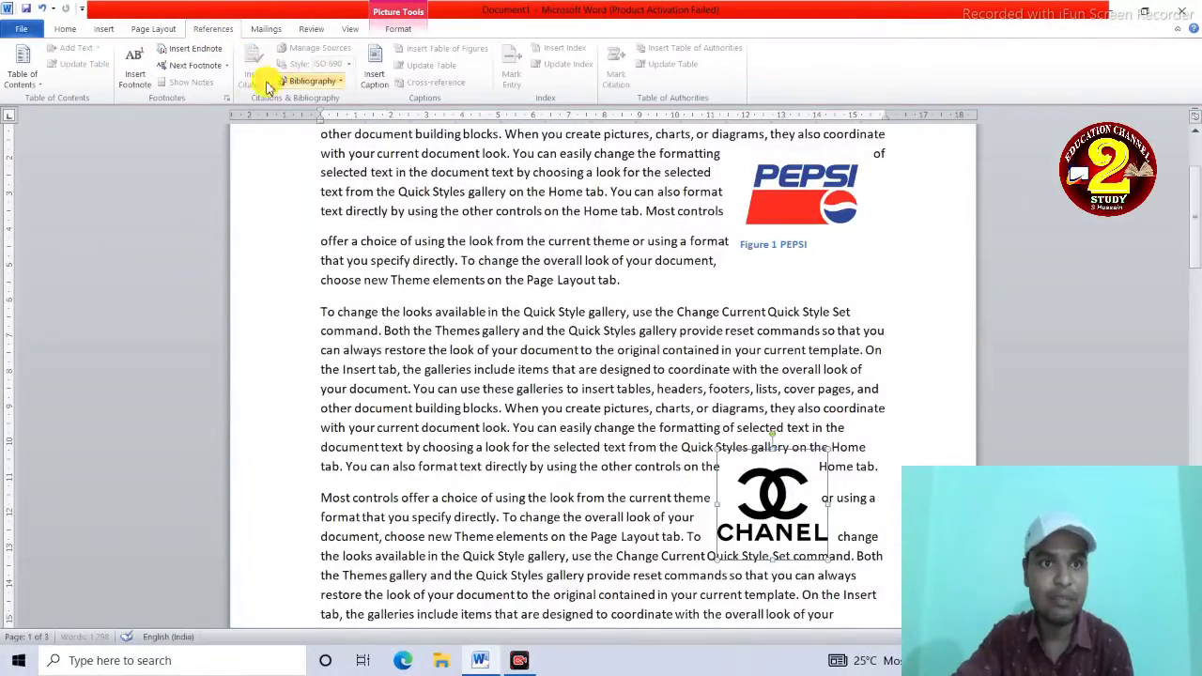
left_click(374, 78)
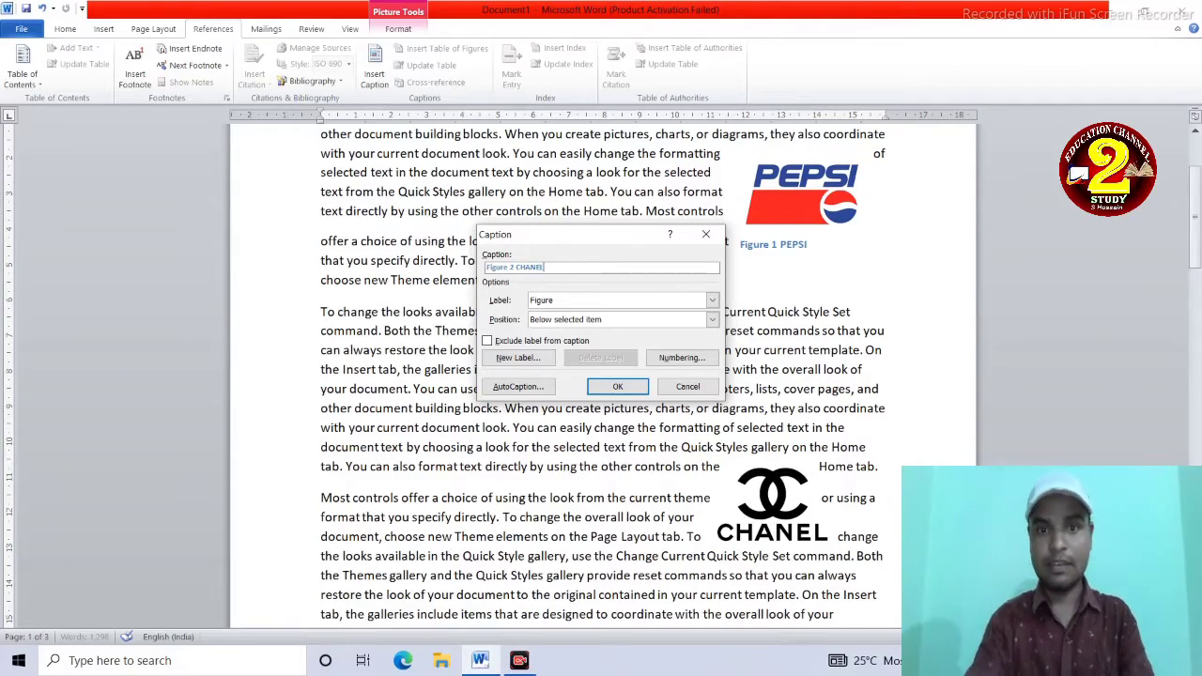
left_click(631, 391)
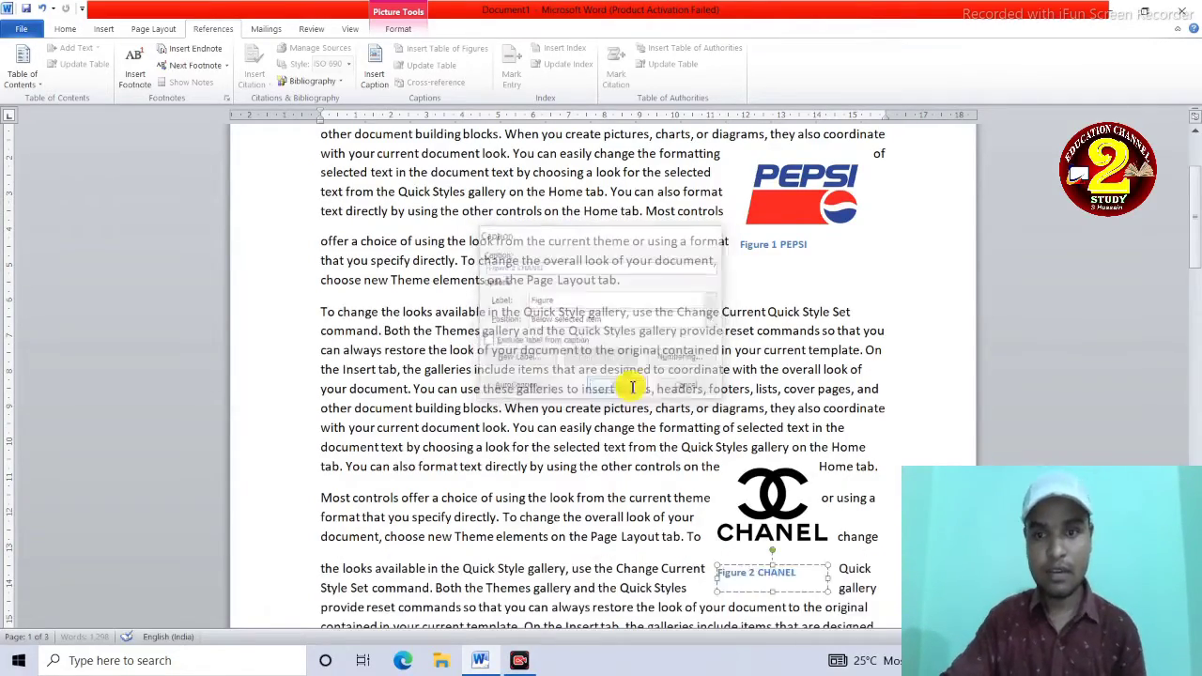
- Reopen the caption dialog and cancel it without adding another caption
scroll(756, 543, "down", 10)
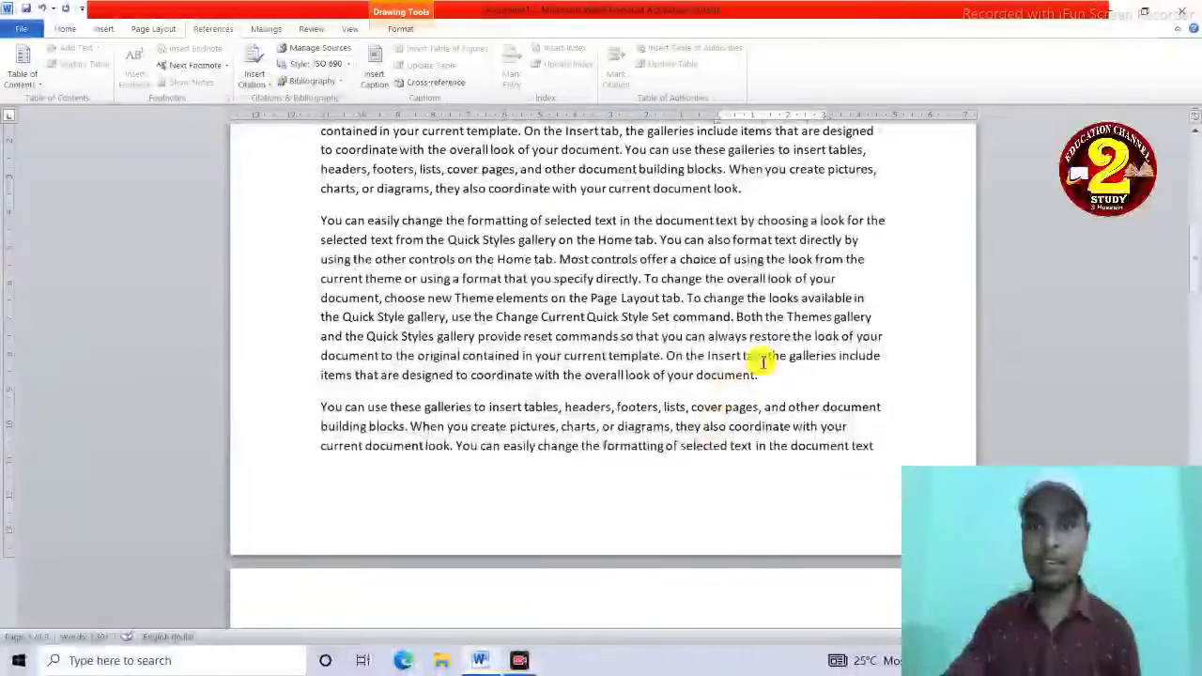
left_click(734, 263)
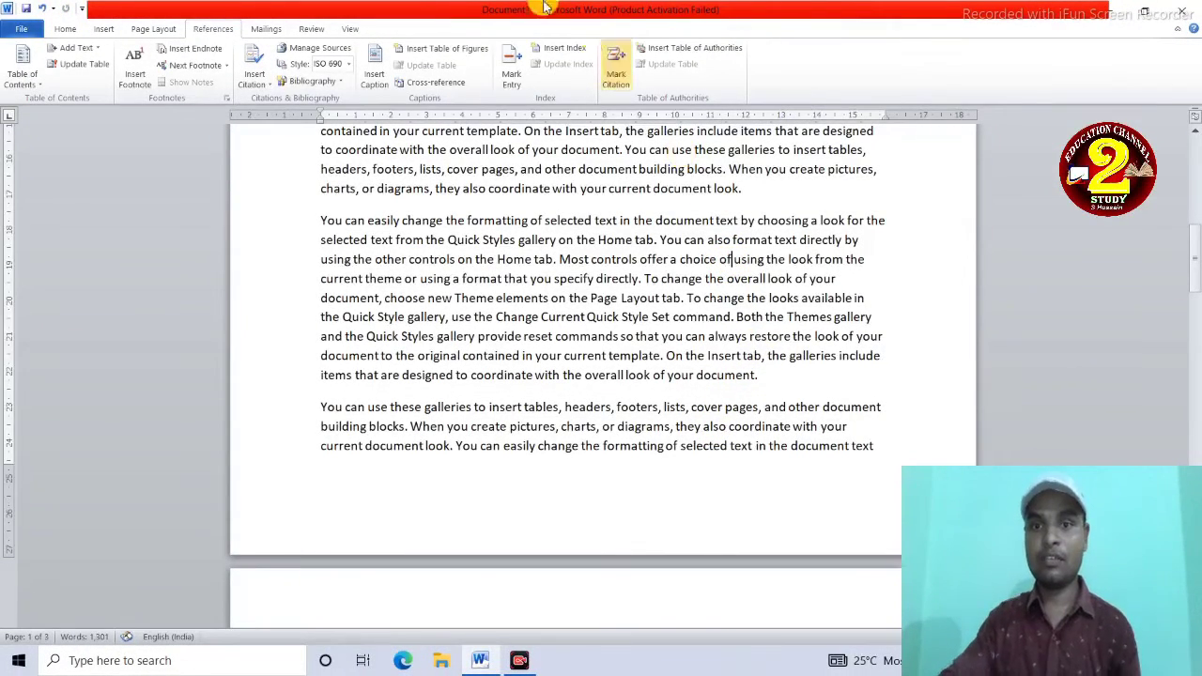
left_click(373, 75)
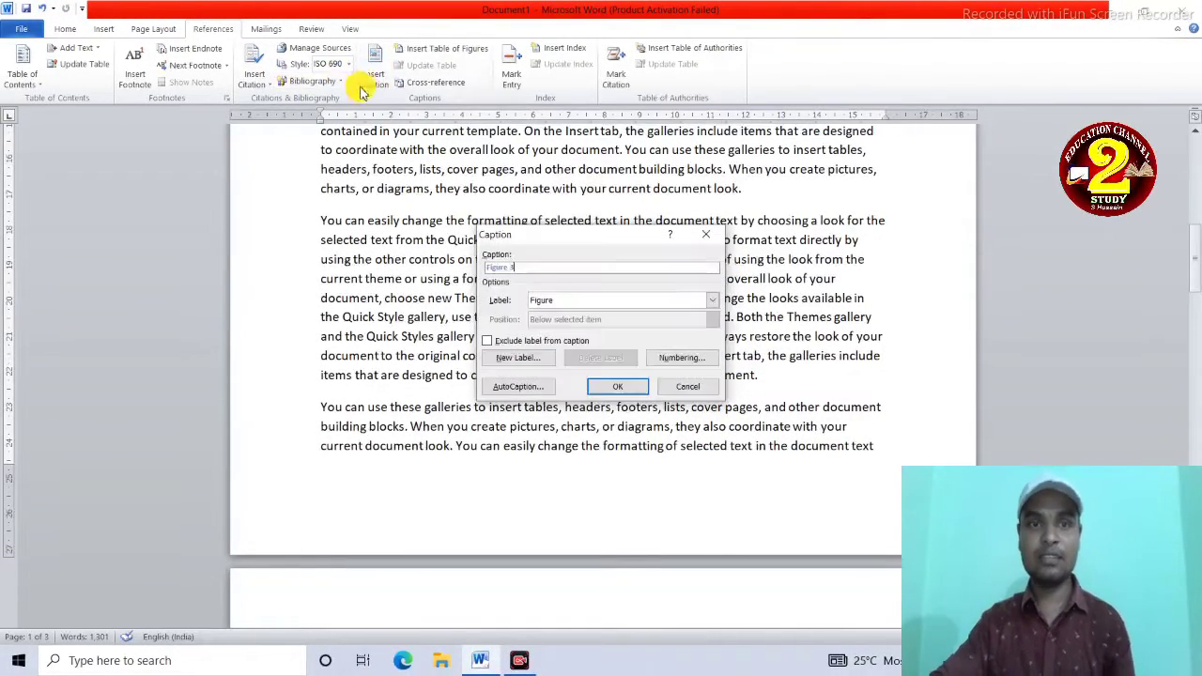
left_click(686, 387)
left_click(104, 28)
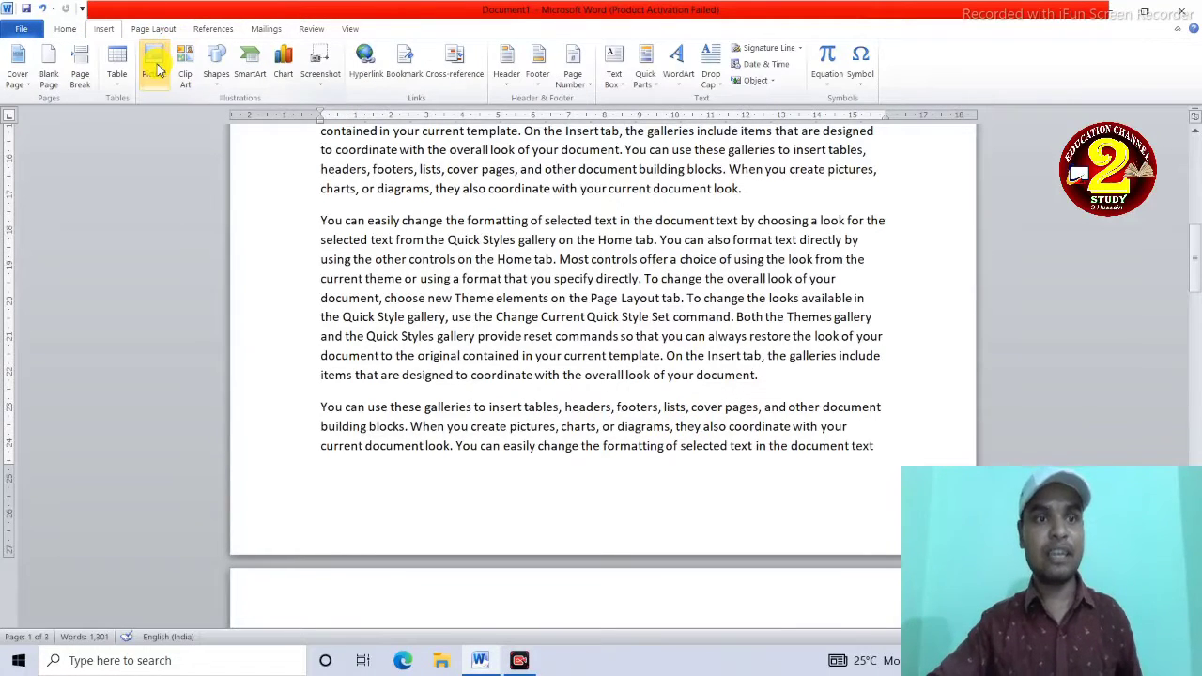
- Insert the LOGO 2Study picture with Through text wrapping
left_click(154, 68)
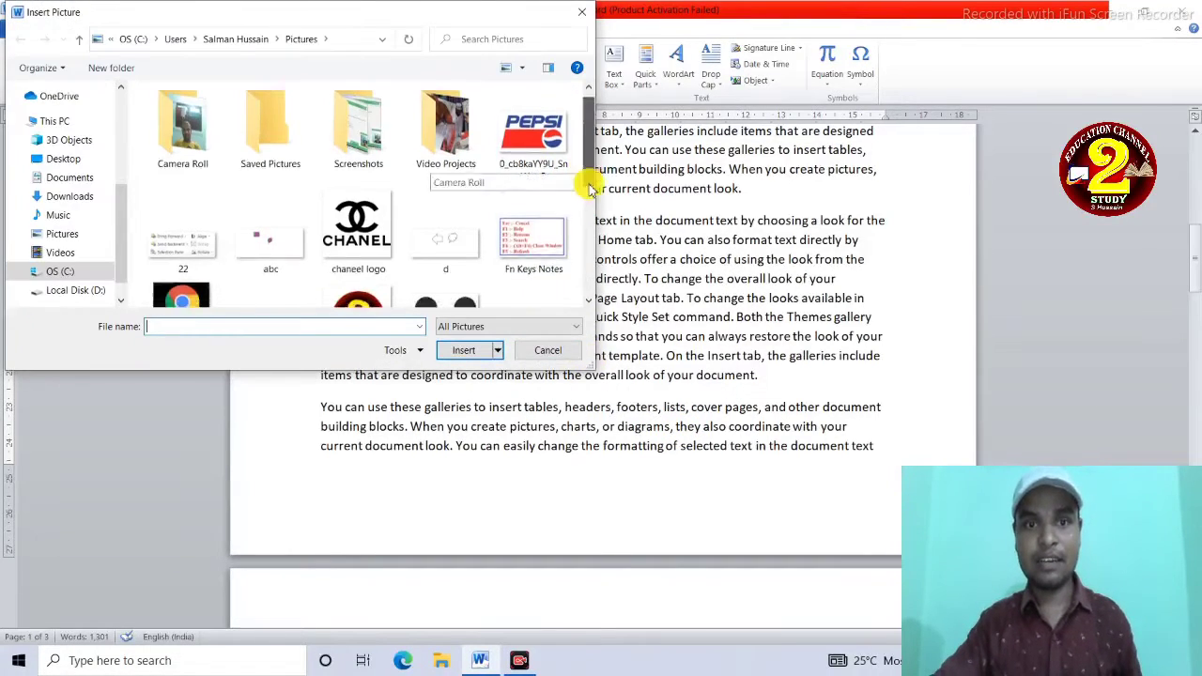
scroll(594, 242, "down", 3)
left_click(358, 122)
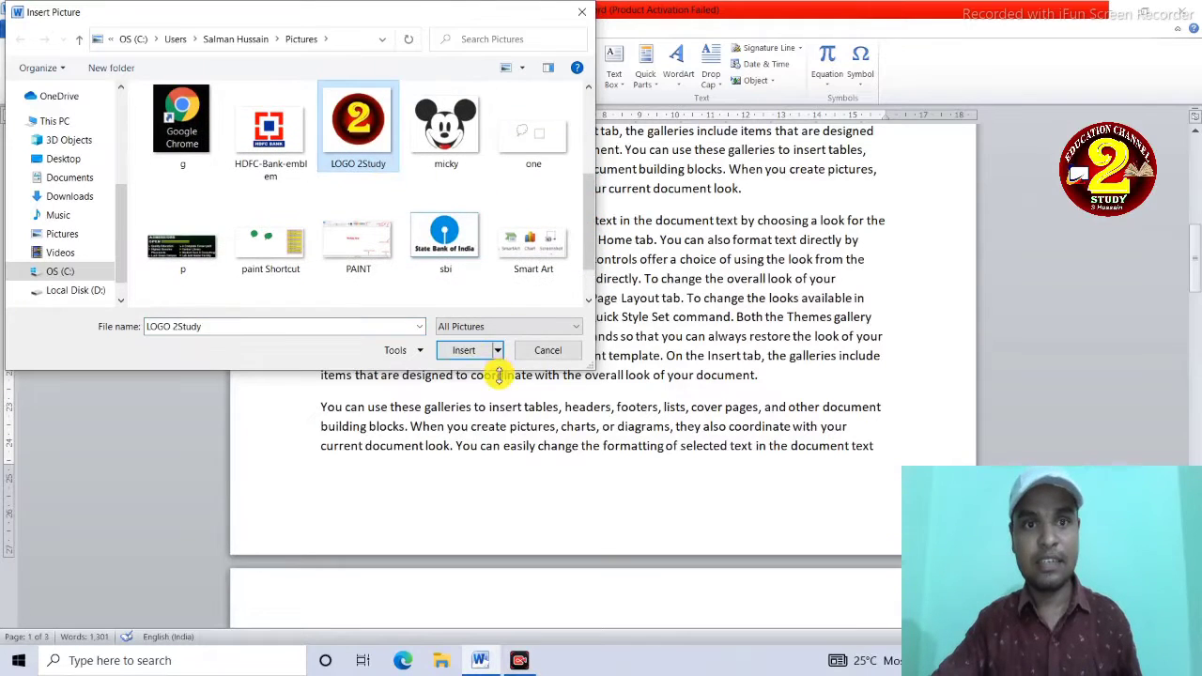
left_click(468, 352)
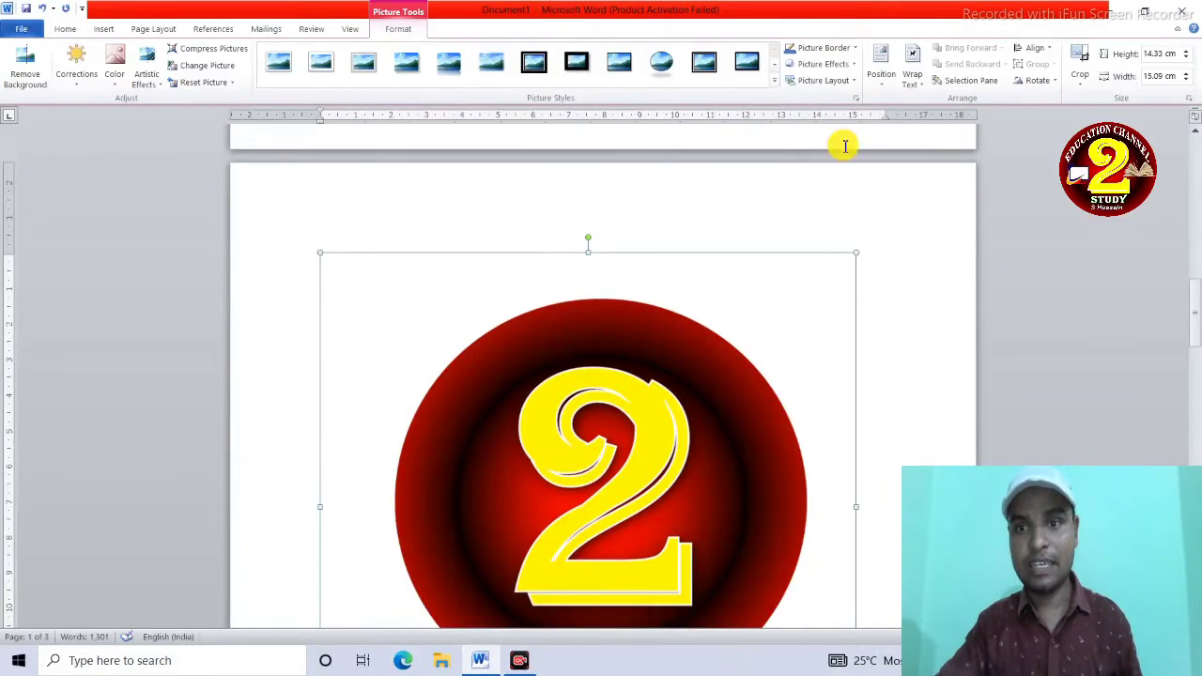
left_click(912, 75)
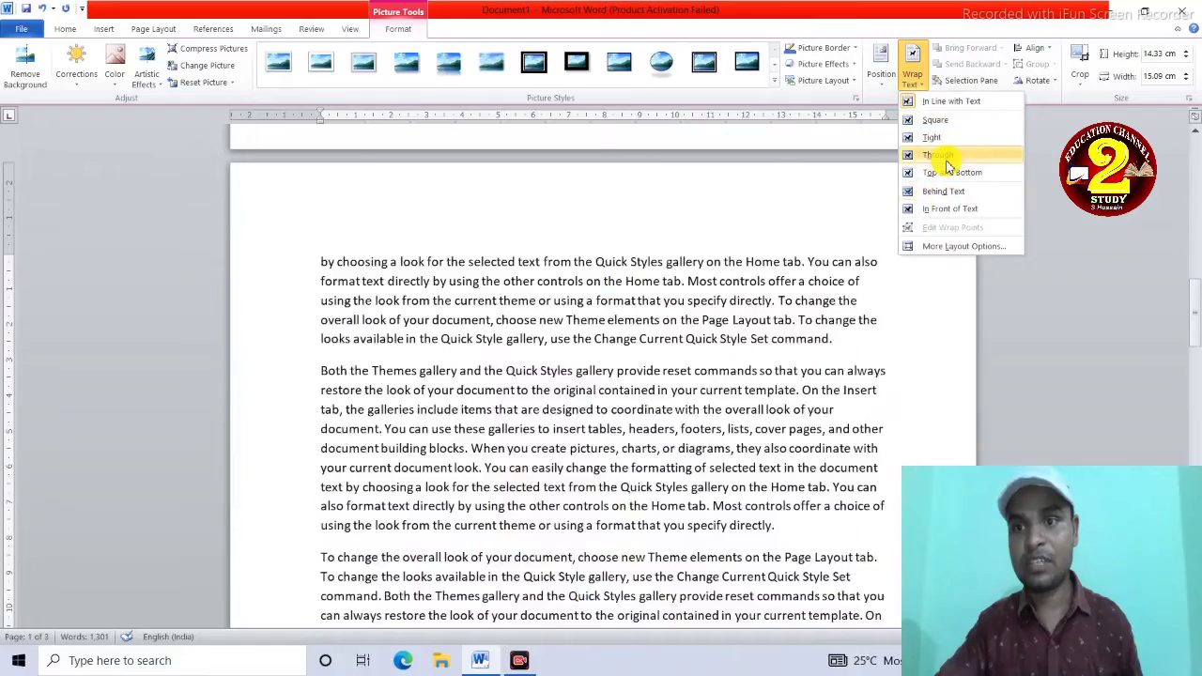
left_click(947, 162)
- Shrink the 2 logo to about 2.7 cm tall and place it at the paragraph's right
left_click_drag(857, 254, 539, 567)
scroll(532, 510, "down", 10)
scroll(557, 477, "up", 15)
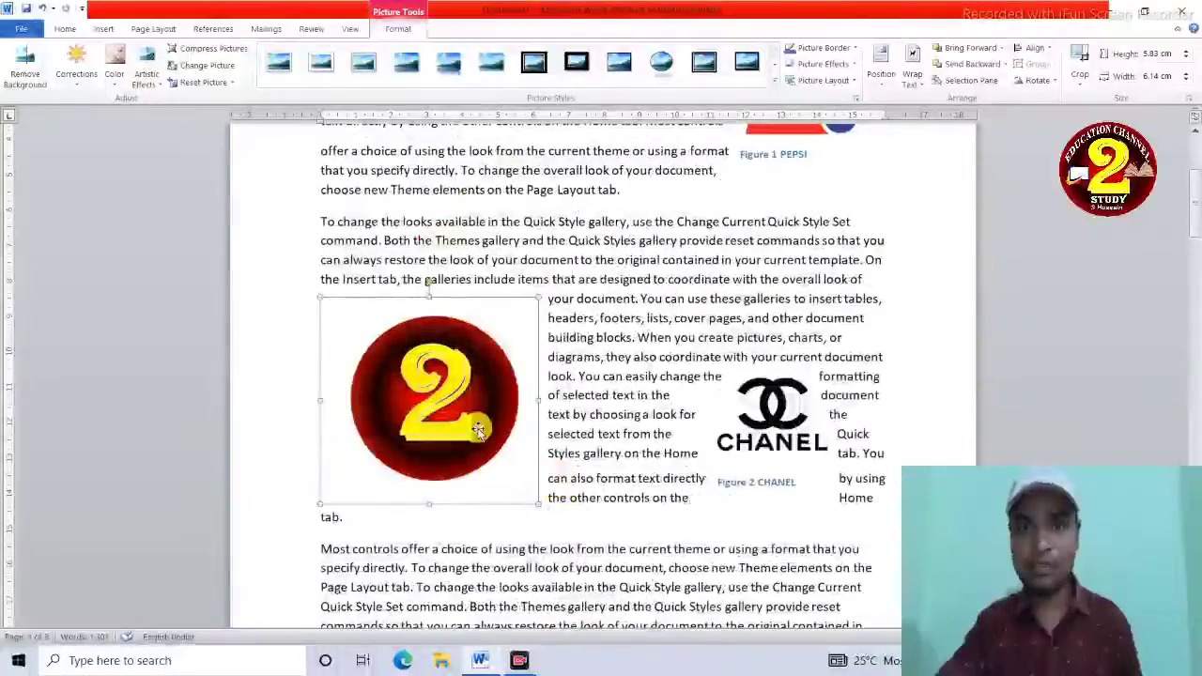
scroll(780, 582, "down", 5)
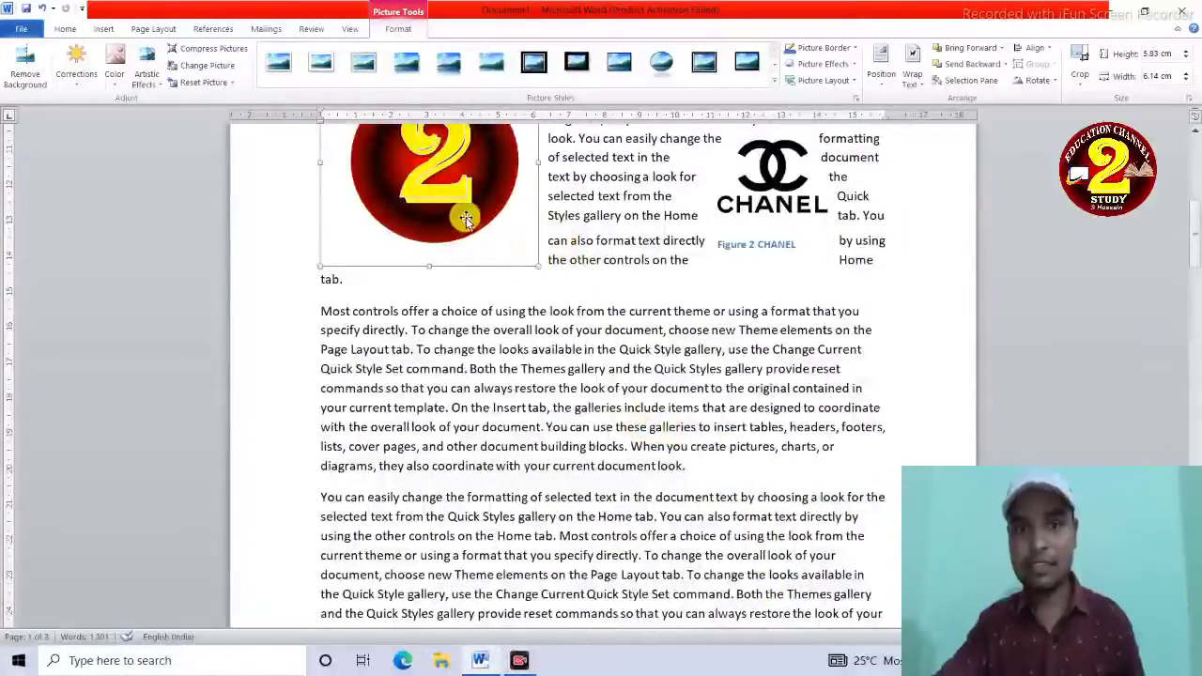
left_click_drag(465, 221, 742, 480)
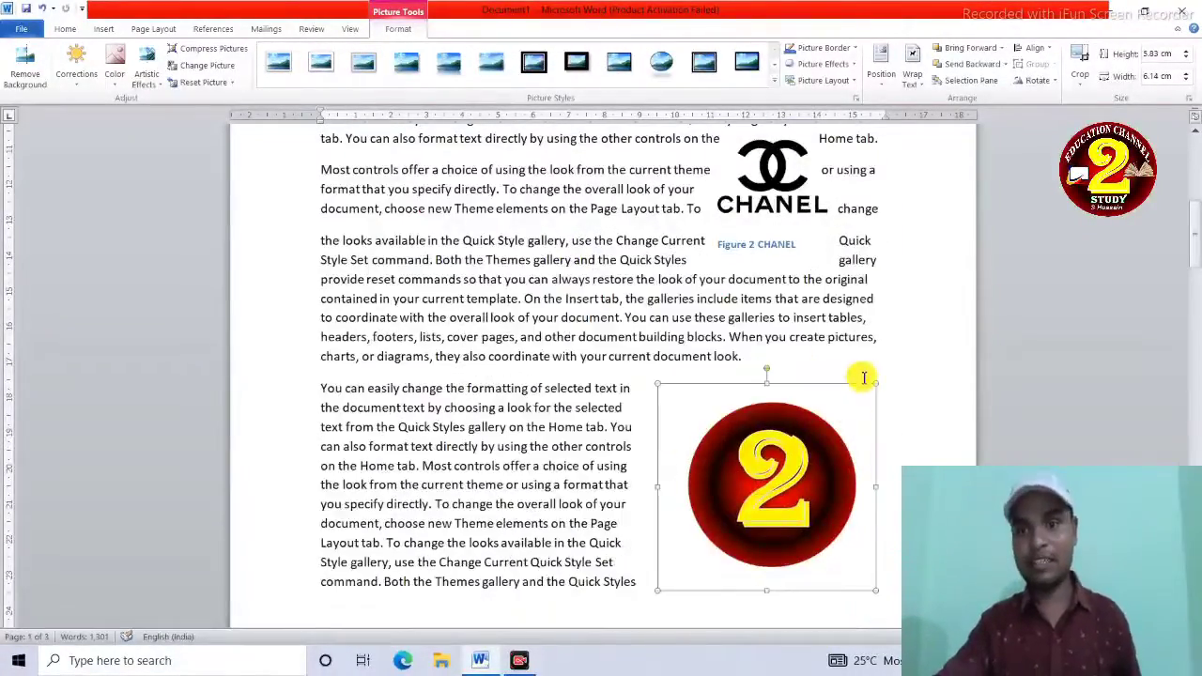
left_click_drag(875, 384, 758, 496)
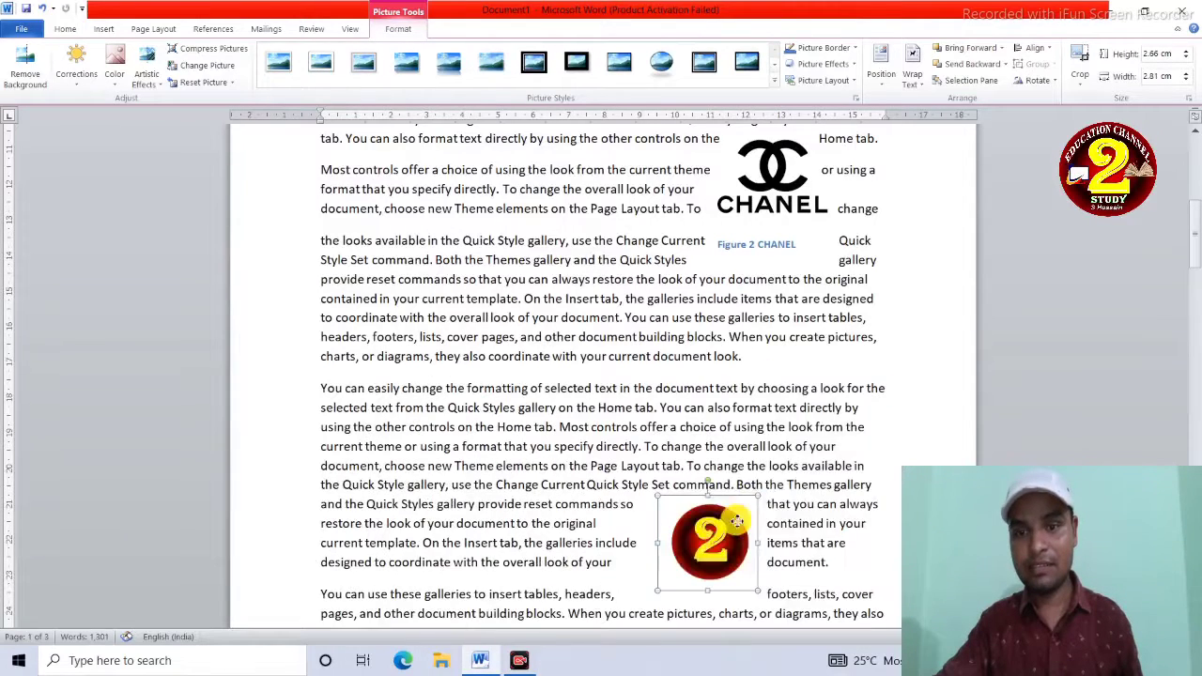
left_click_drag(709, 550, 803, 454)
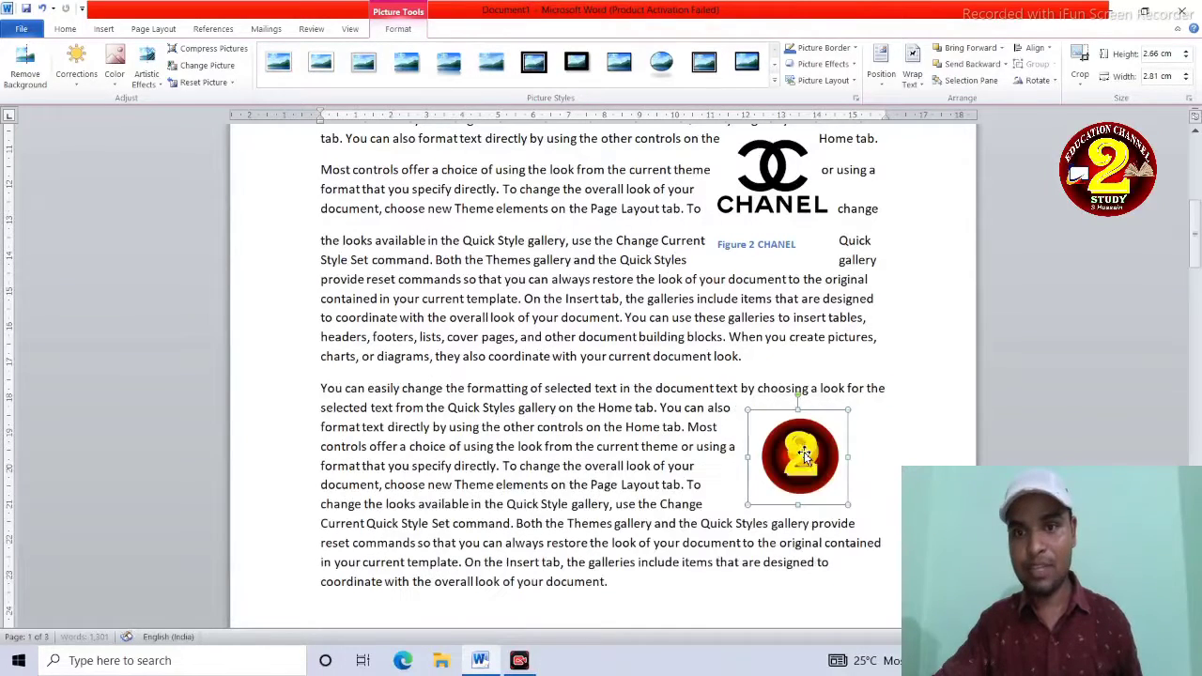
- Caption the 2 logo 'Figure 3 LOGO'
left_click(214, 28)
left_click(384, 81)
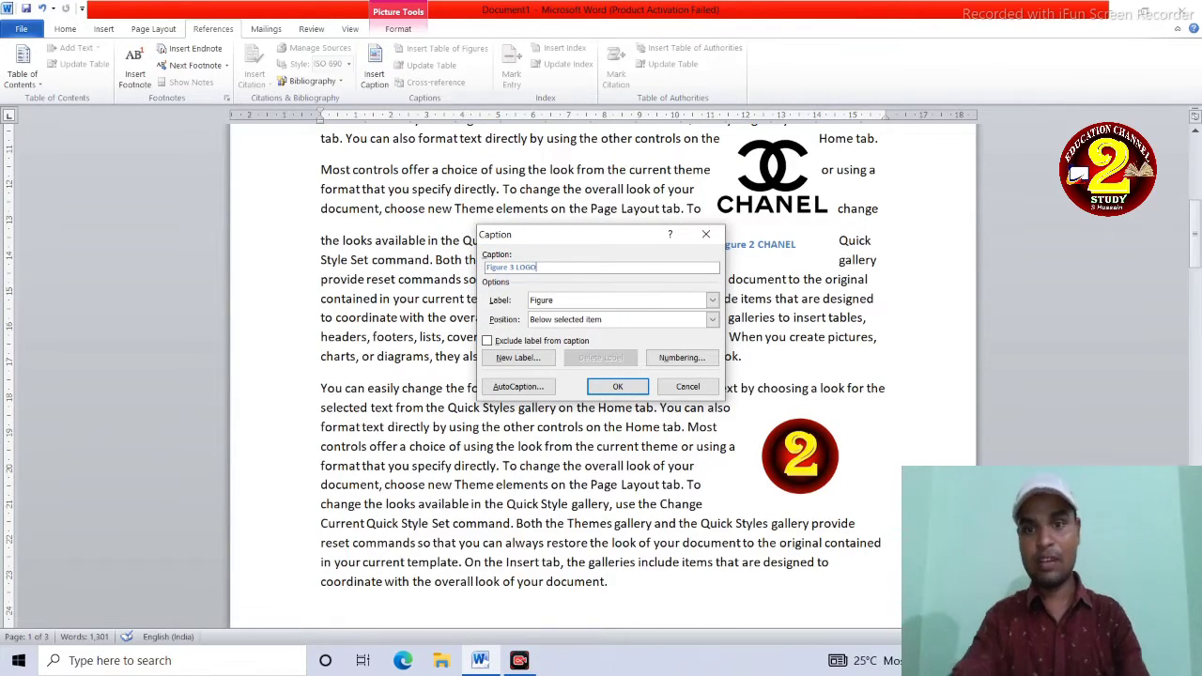
left_click(625, 386)
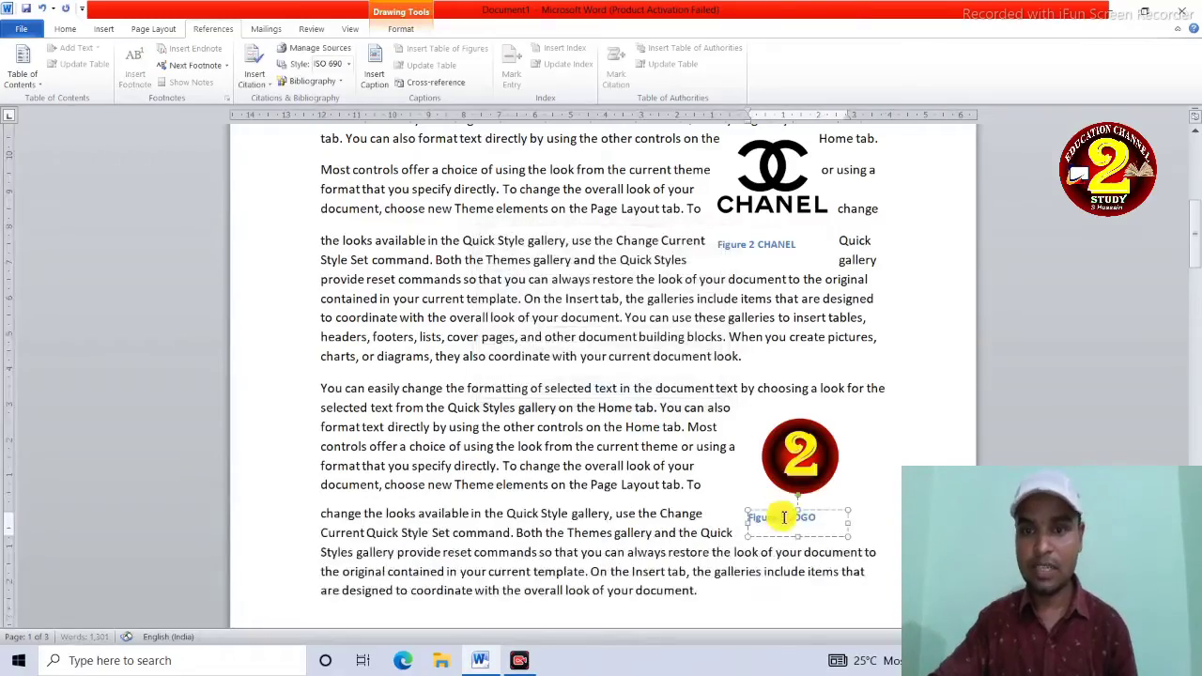
scroll(768, 526, "down", 6)
scroll(767, 526, "down", 3)
left_click(683, 444)
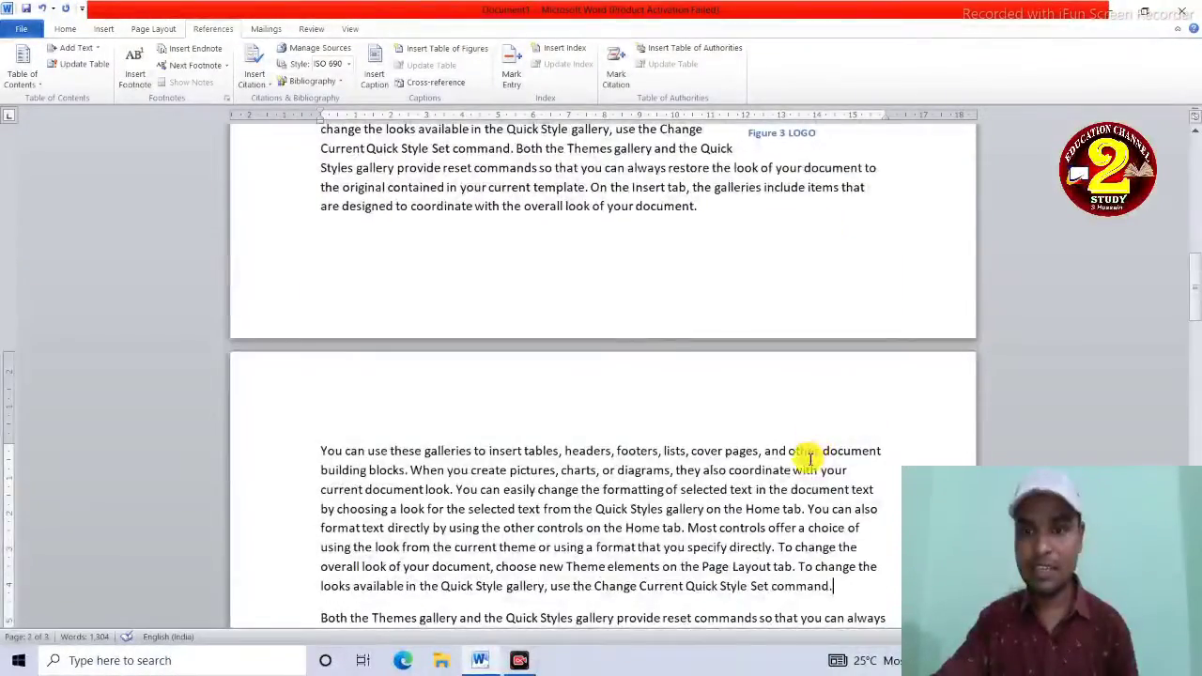
- Search the clip art for 'computer' and insert the first computer picture
scroll(805, 456, "down", 3)
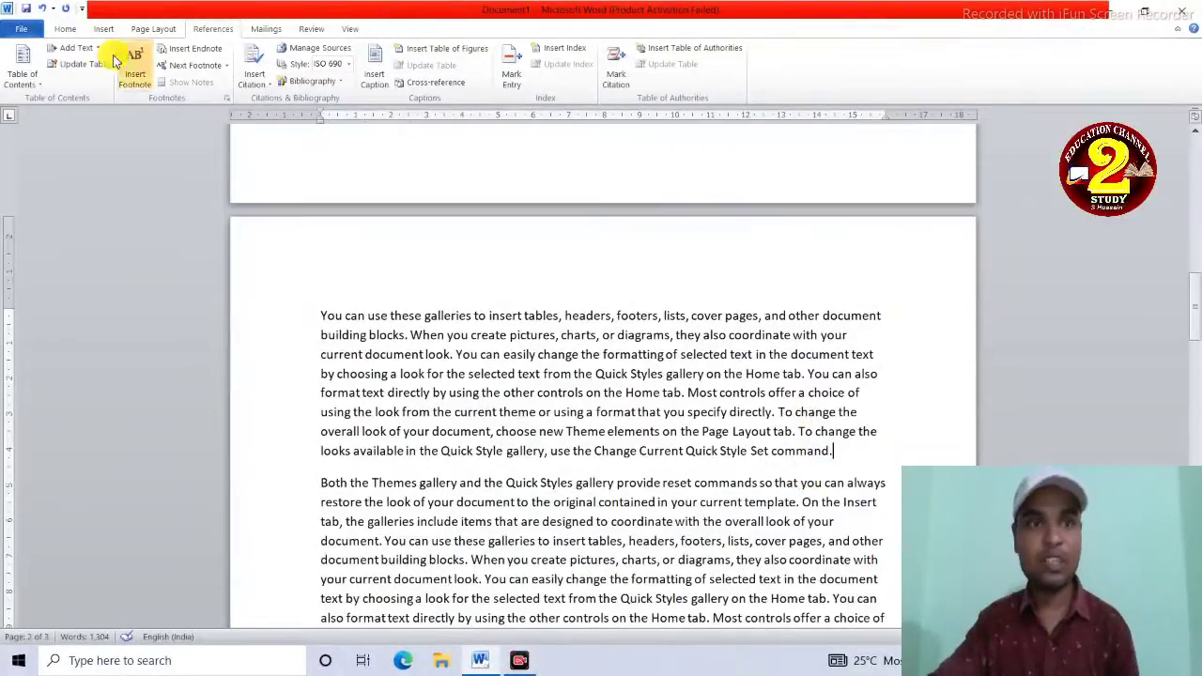
left_click(104, 29)
left_click(187, 73)
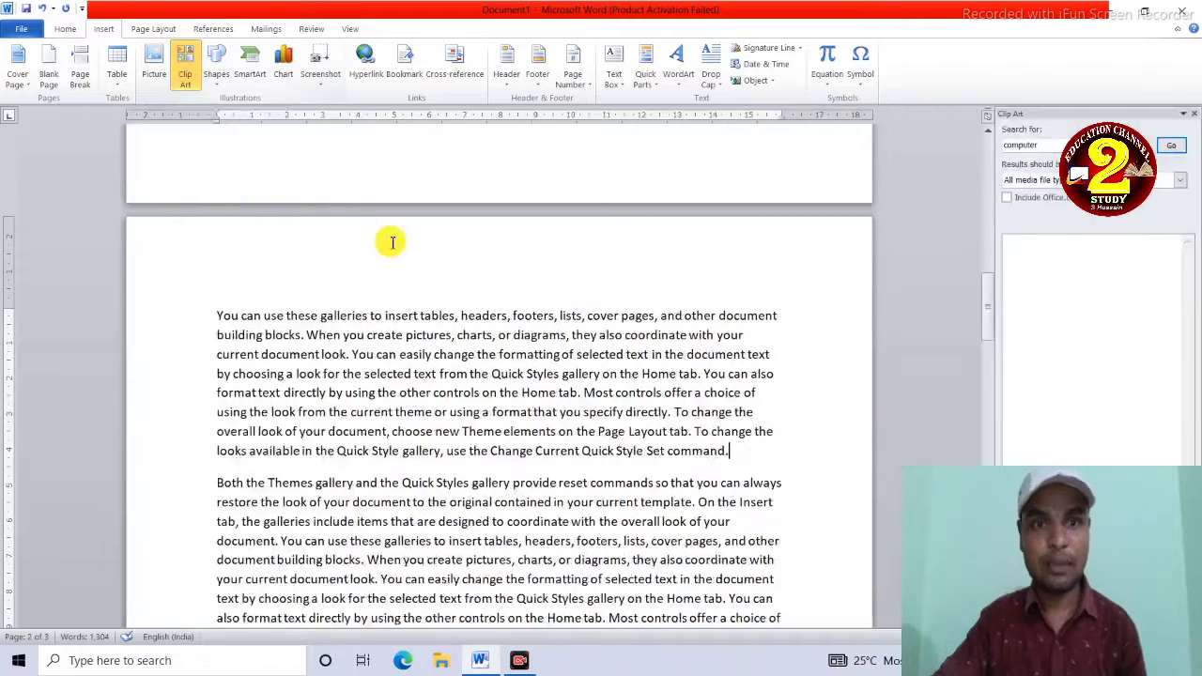
left_click(1174, 149)
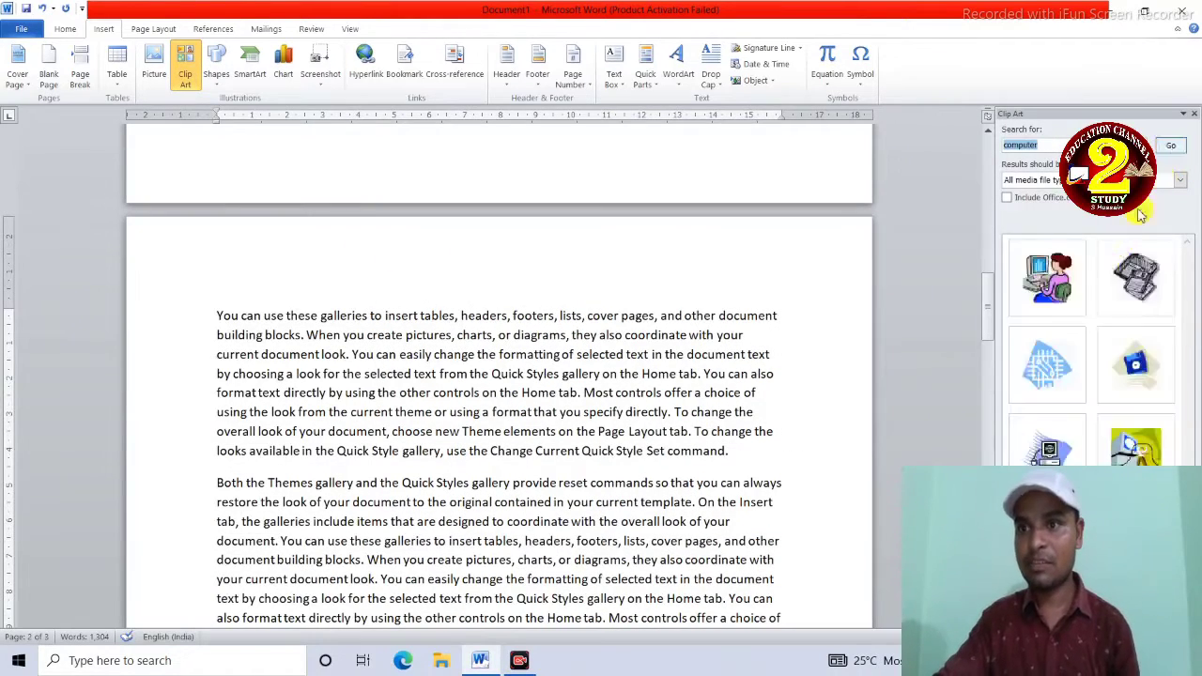
left_click(1047, 277)
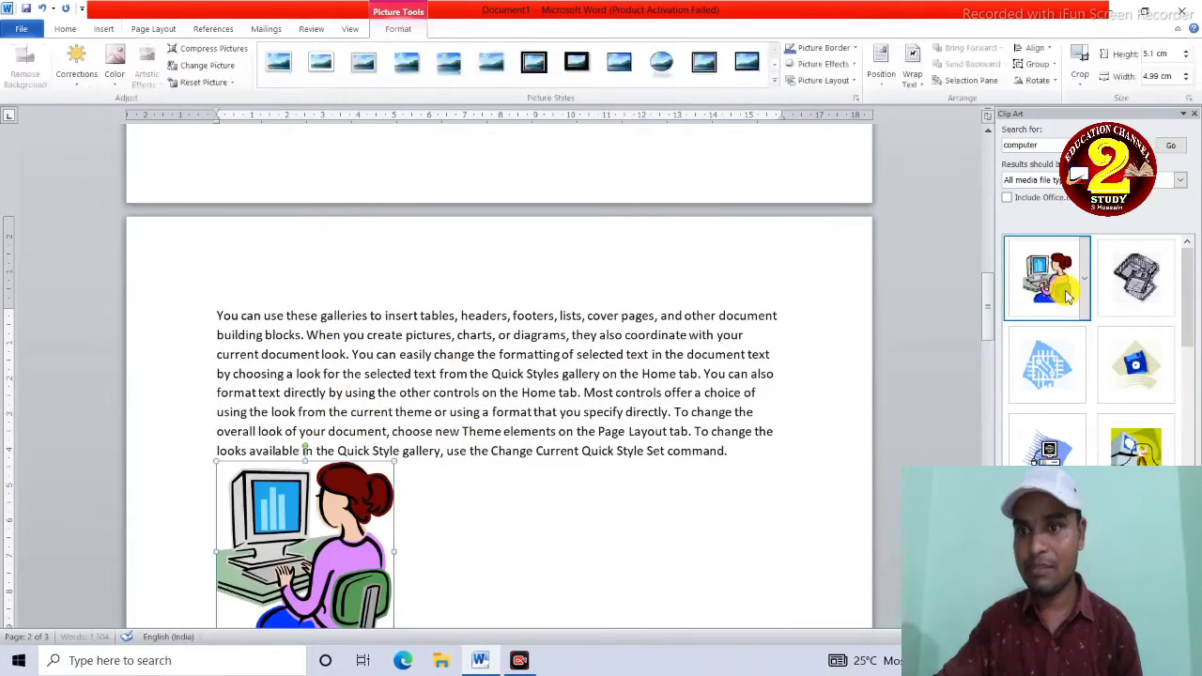
- Wrap text beside the computer picture, shrink it to about 3.3 cm wide, and move it to the paragraph's right
left_click(921, 89)
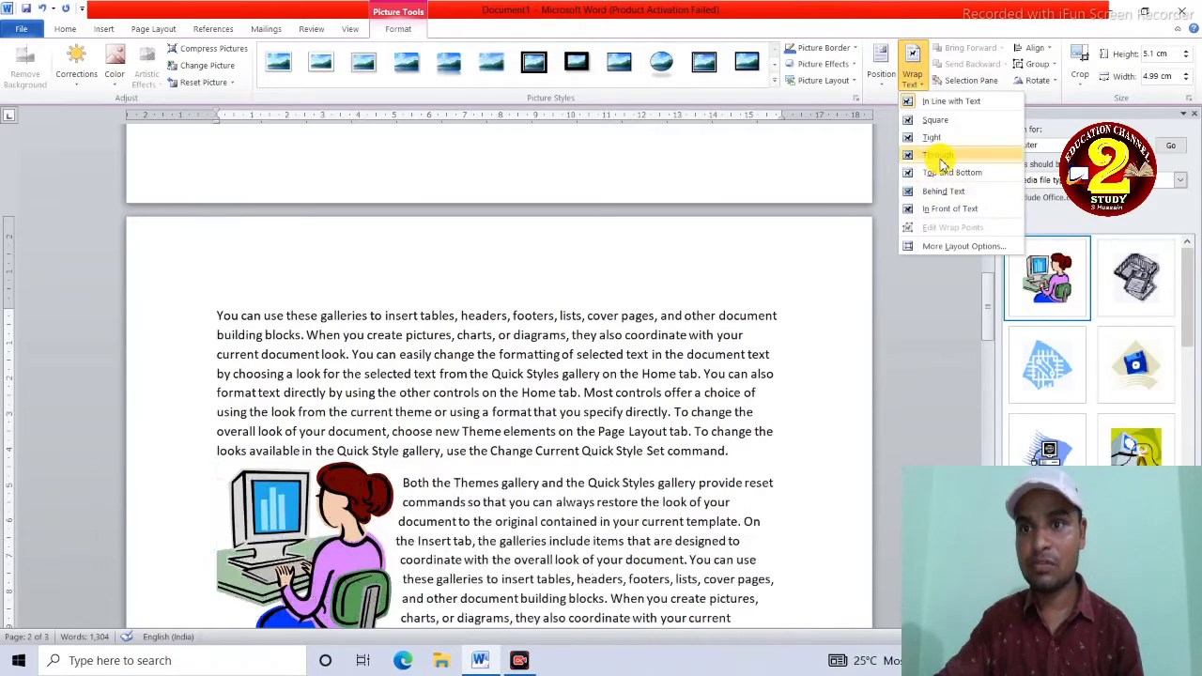
left_click(928, 152)
left_click_drag(397, 460, 336, 522)
left_click_drag(305, 562, 709, 407)
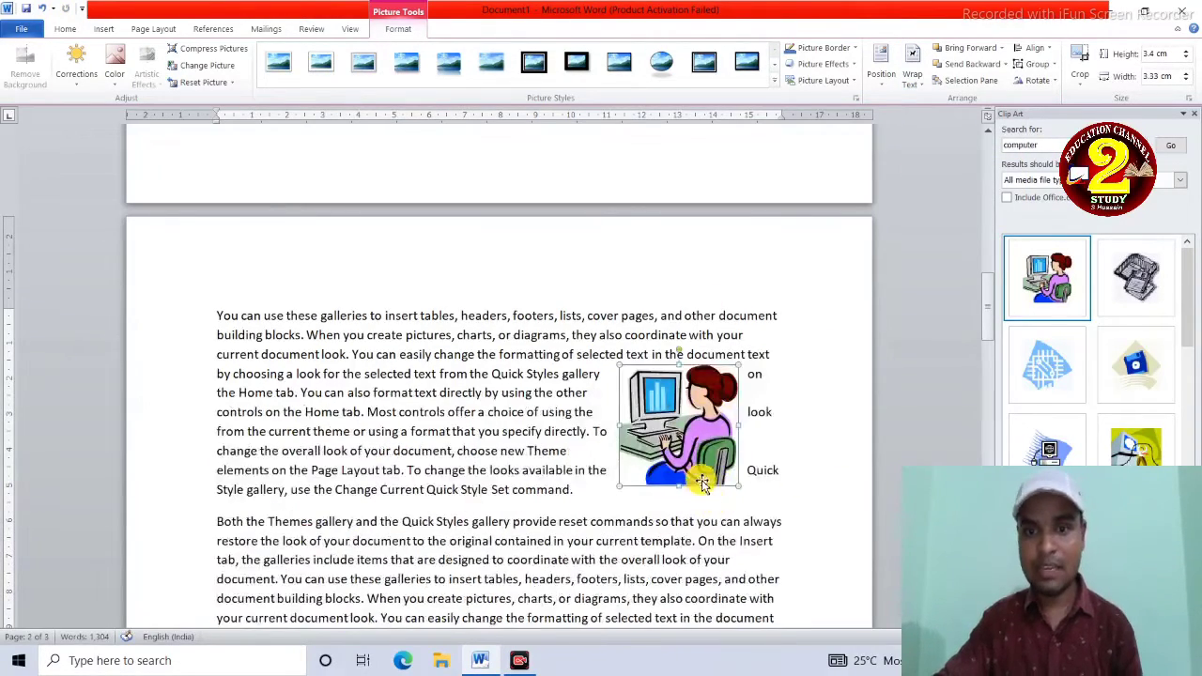
- Caption the computer picture 'Figure 4 COMPUTER'
left_click(215, 28)
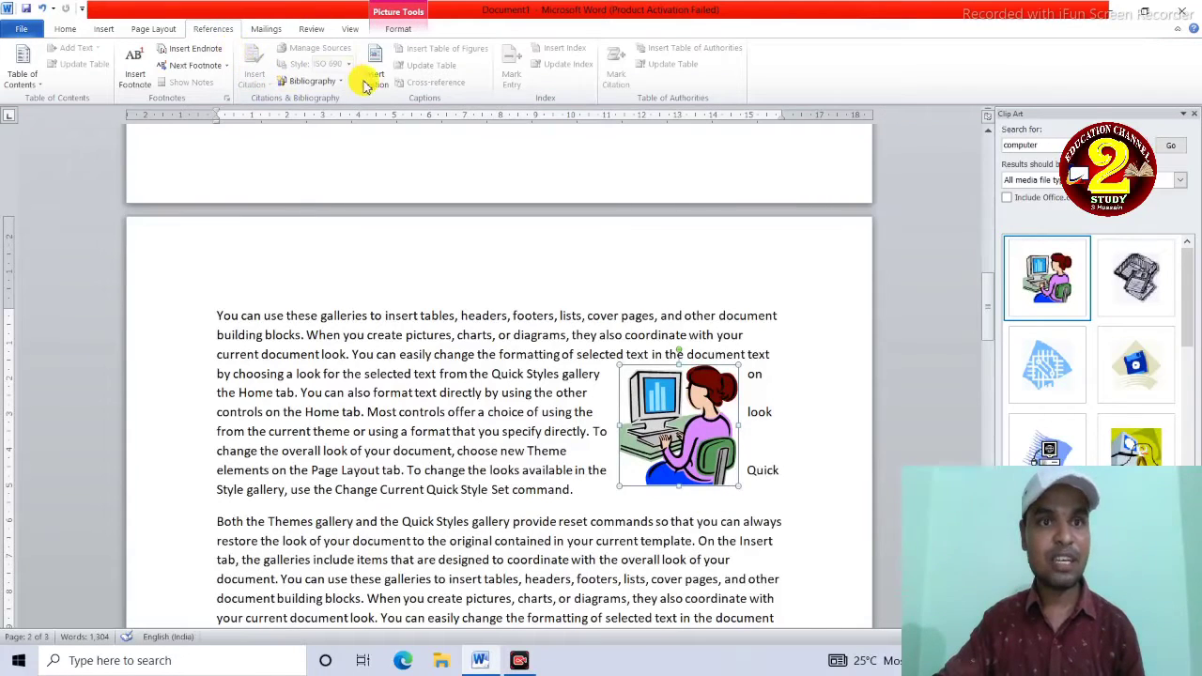
left_click(368, 81)
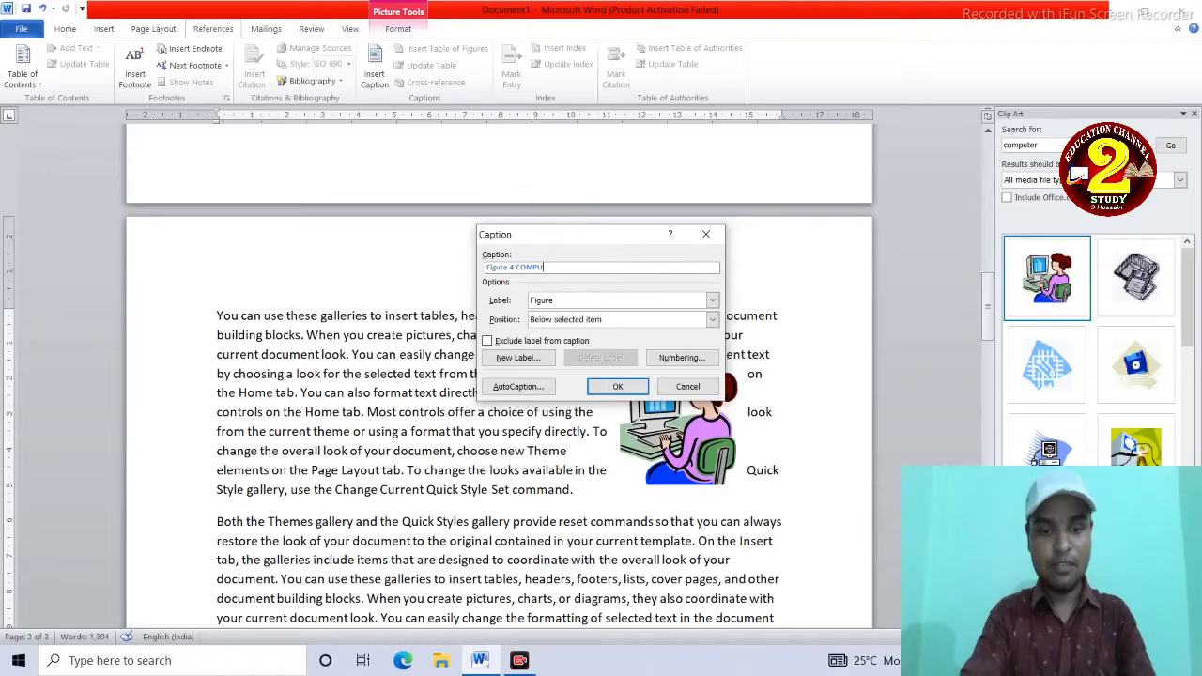
type("COMPUTER")
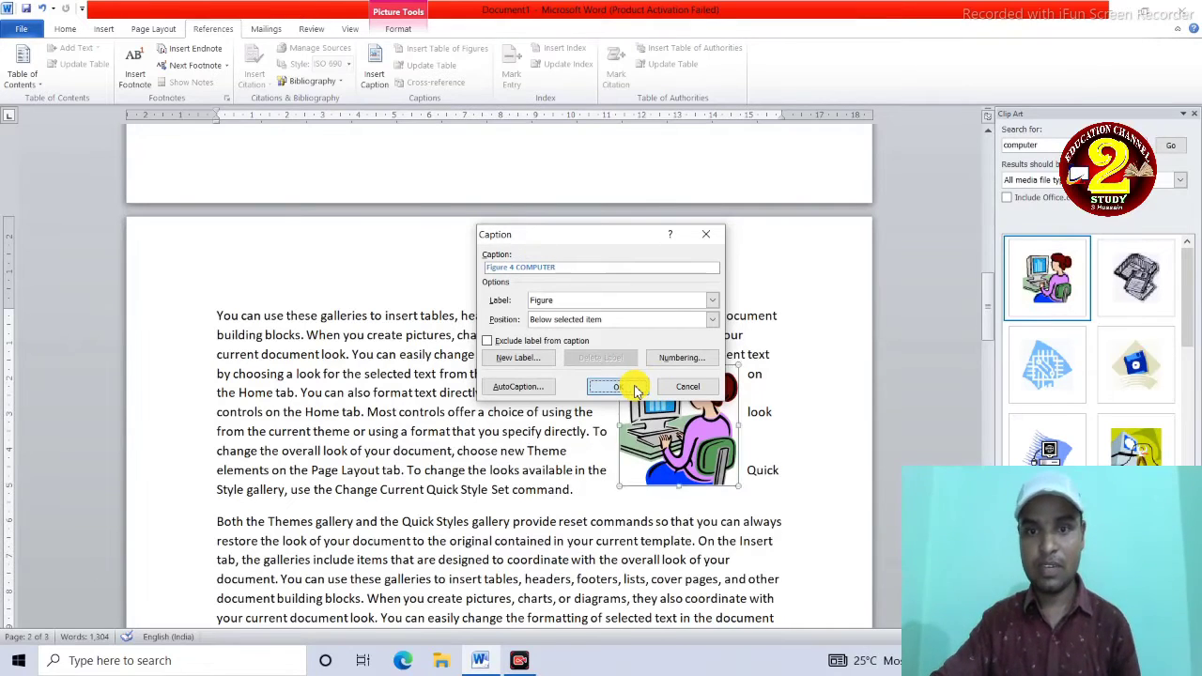
left_click(617, 386)
left_click(630, 561)
- Insert a blank page before the word 'On' at the start of the document
scroll(622, 562, "up", 1)
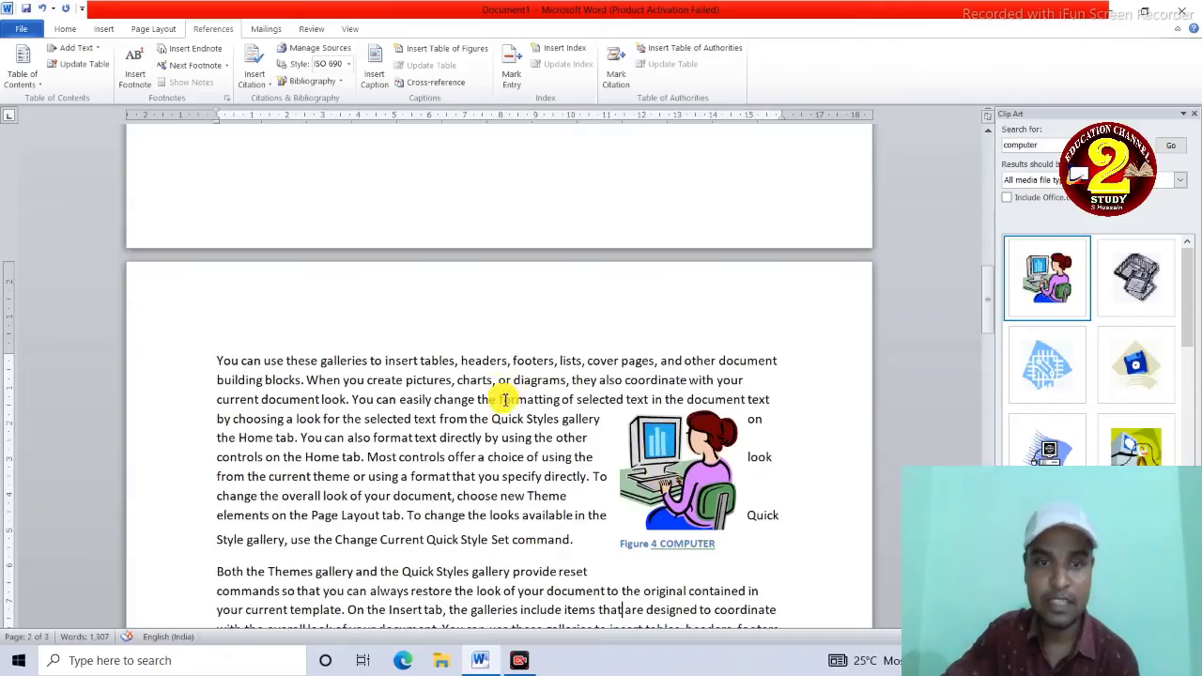
scroll(502, 322, "down", 18)
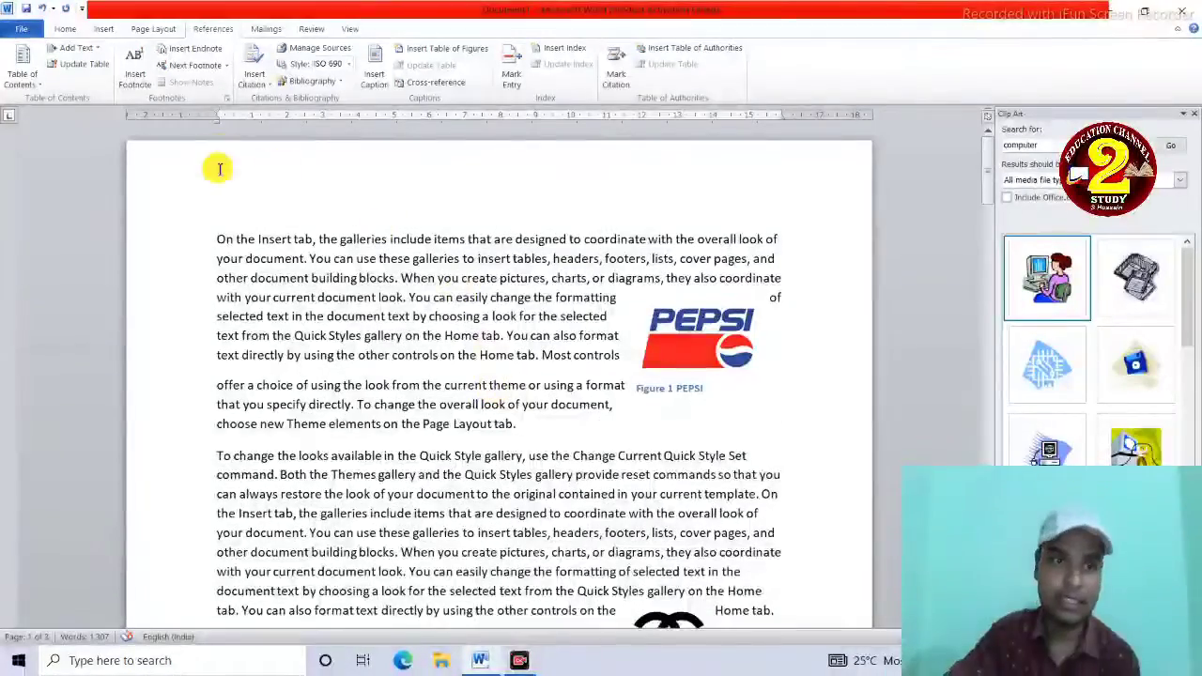
left_click(201, 241)
left_click(218, 240)
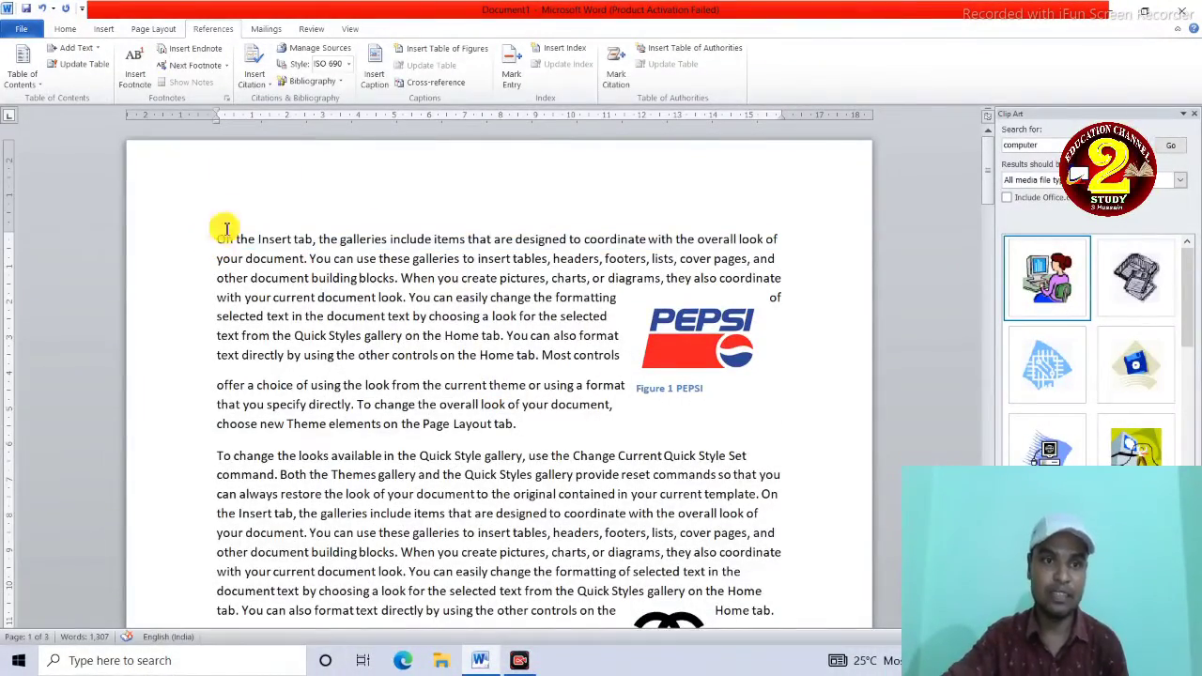
left_click(104, 29)
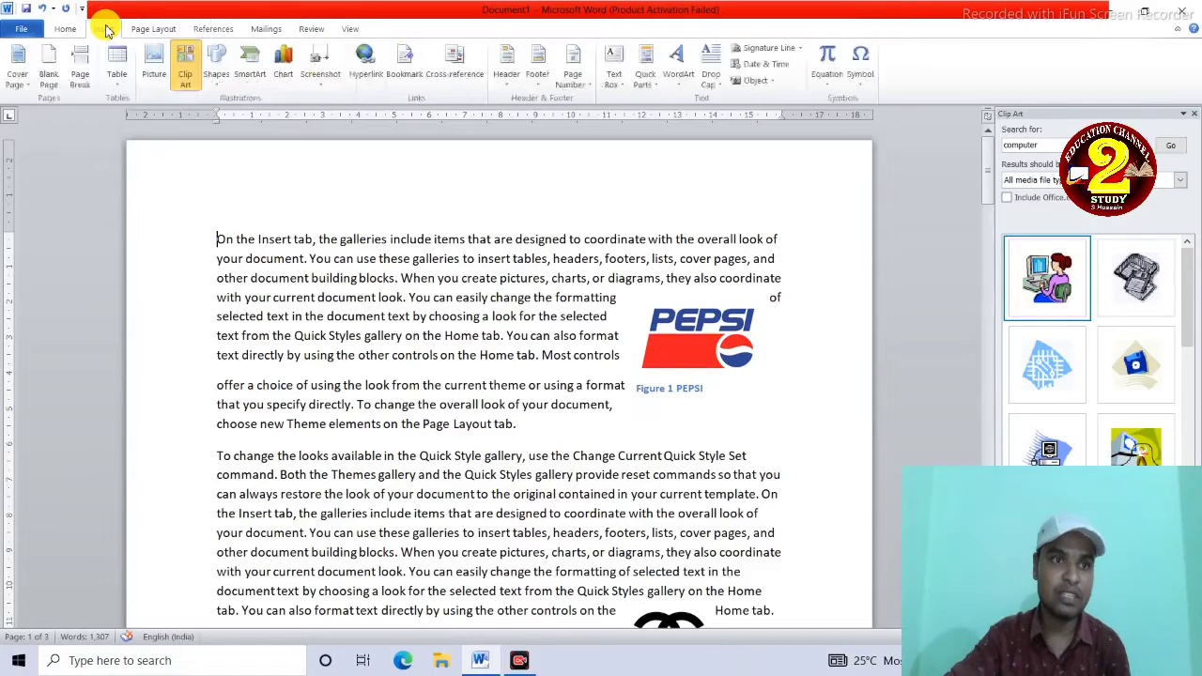
left_click(57, 68)
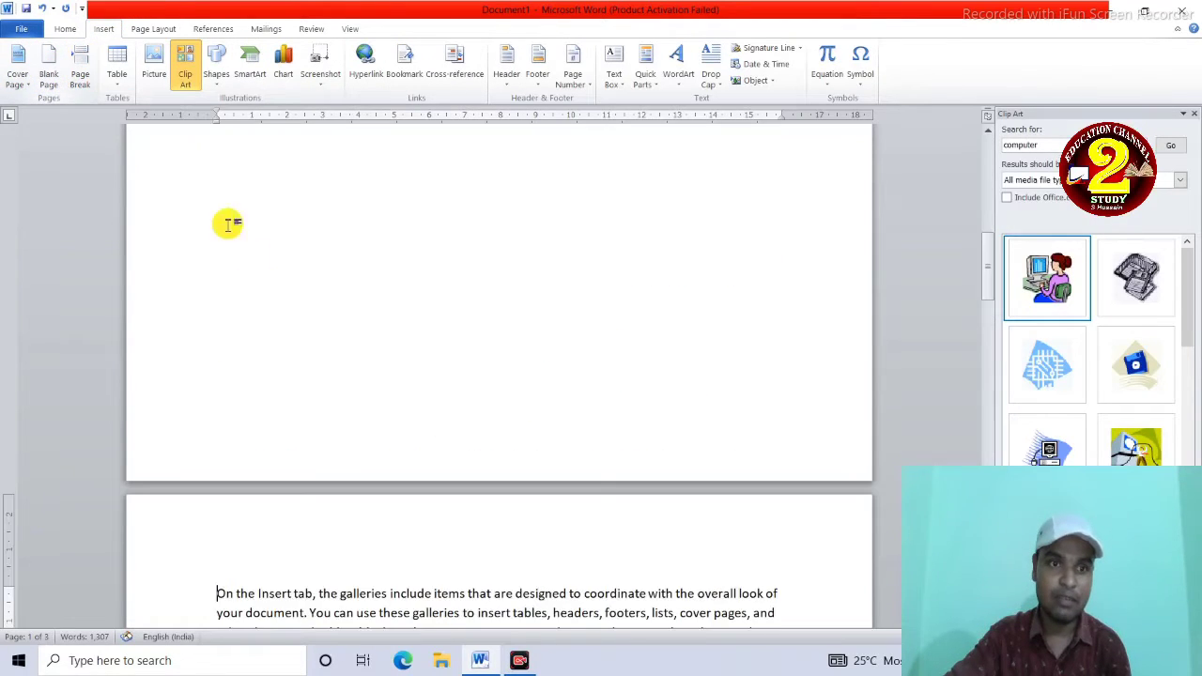
left_click(230, 233)
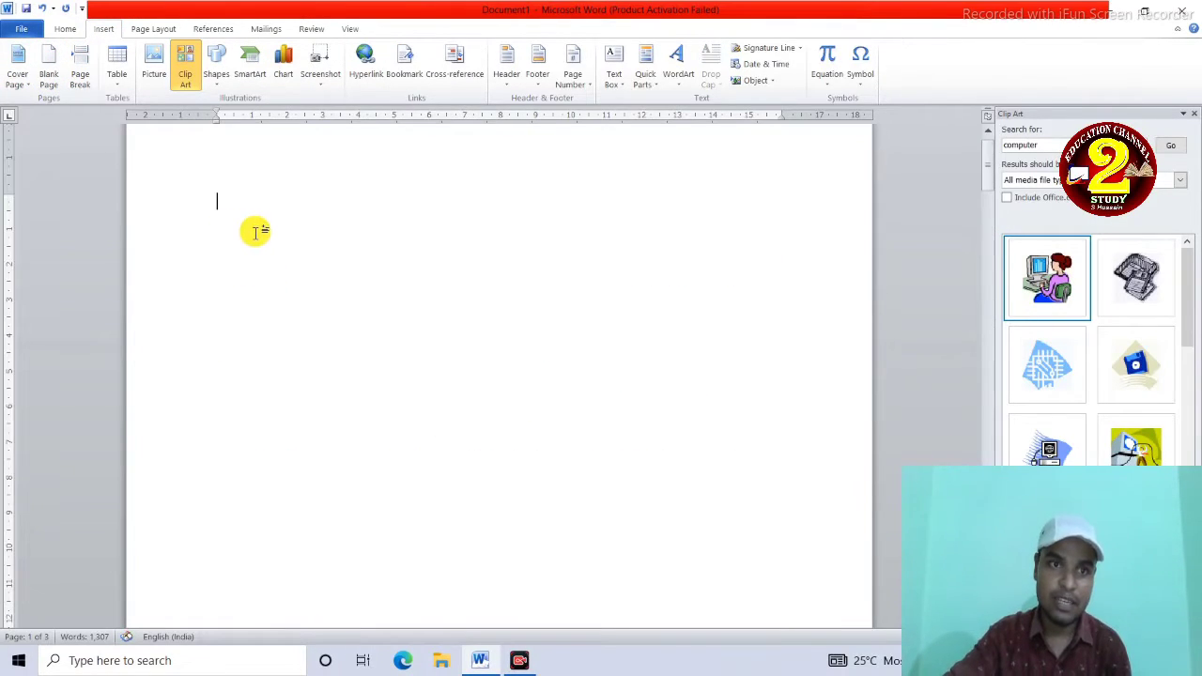
scroll(259, 233, "down", 2)
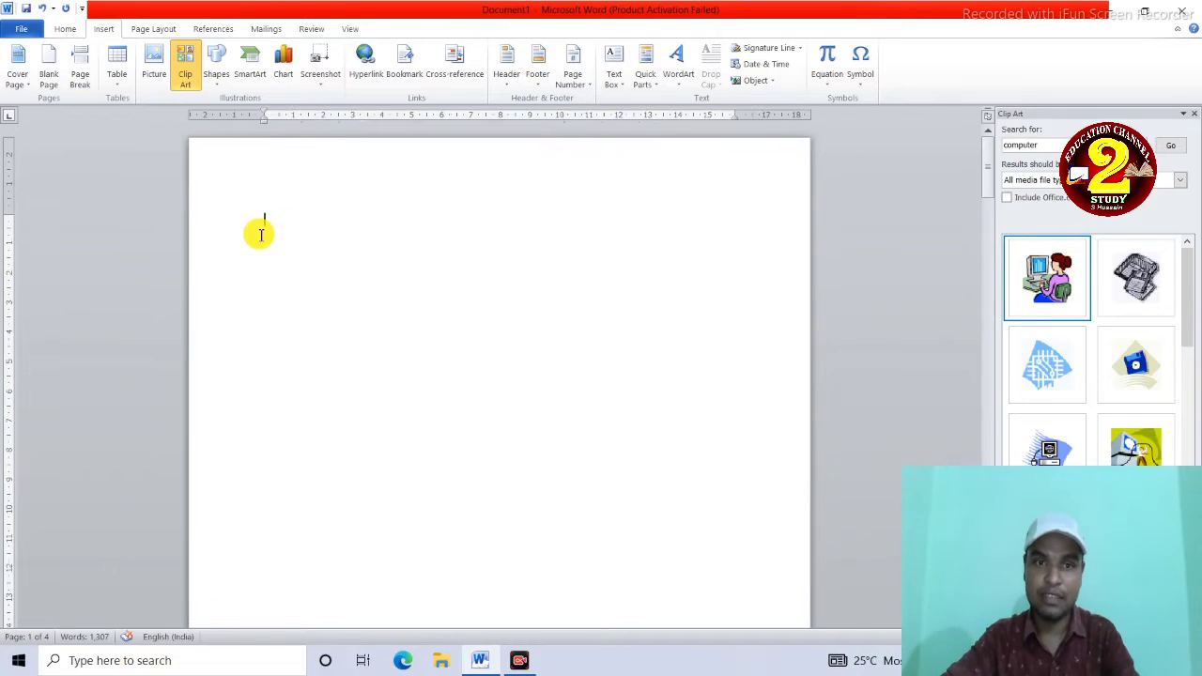
- Close the Clip Art task pane and return to the References features
left_click(1193, 114)
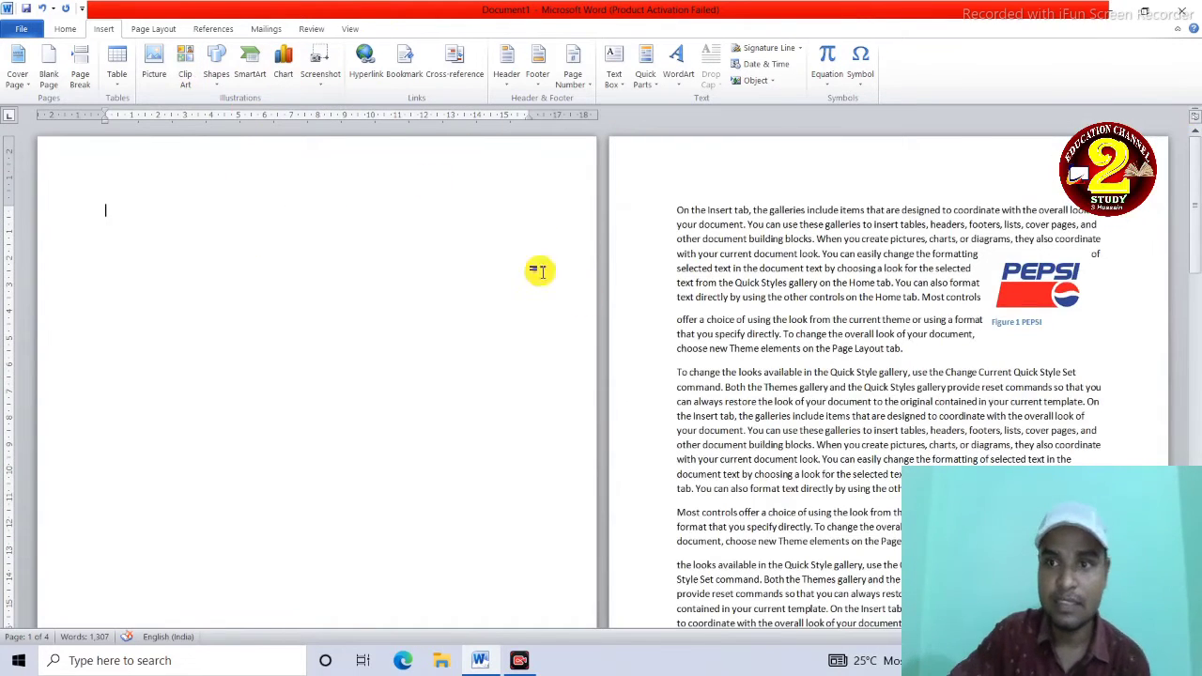
left_click(214, 29)
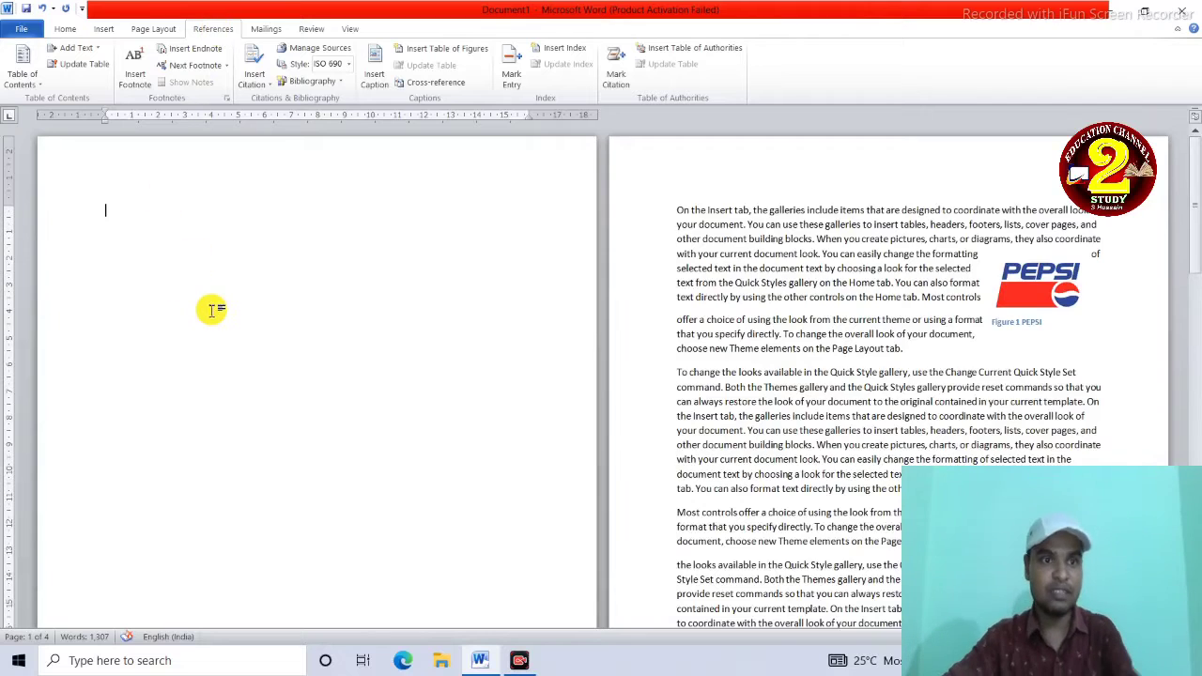
scroll(212, 307, "up", 2)
- Insert a table of figures on the blank first page, listing PEPSI, CHANEL, LOGO and COMPUTER
scroll(211, 308, "up", 2)
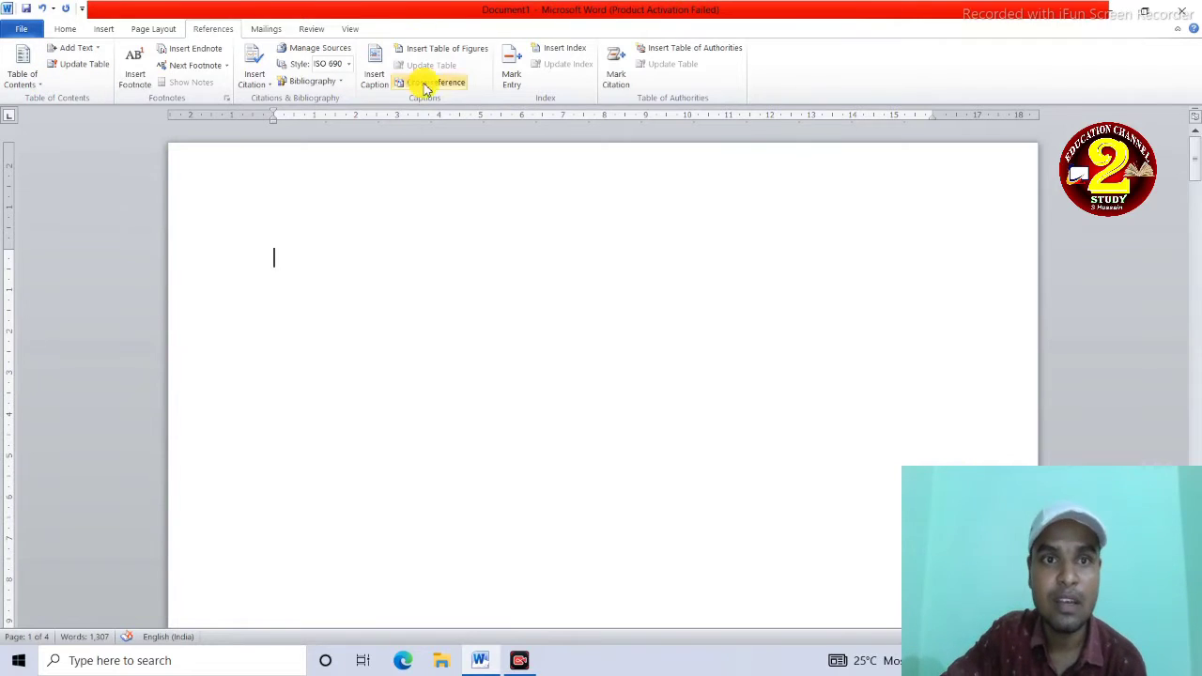
left_click(472, 59)
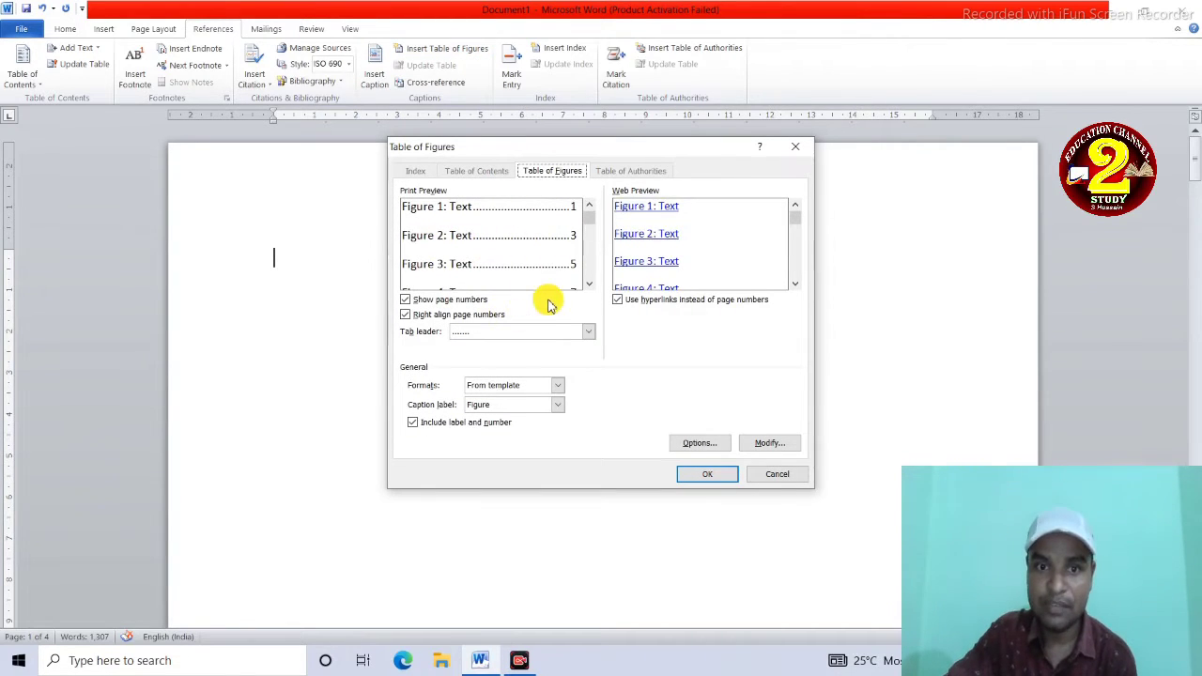
left_click(710, 474)
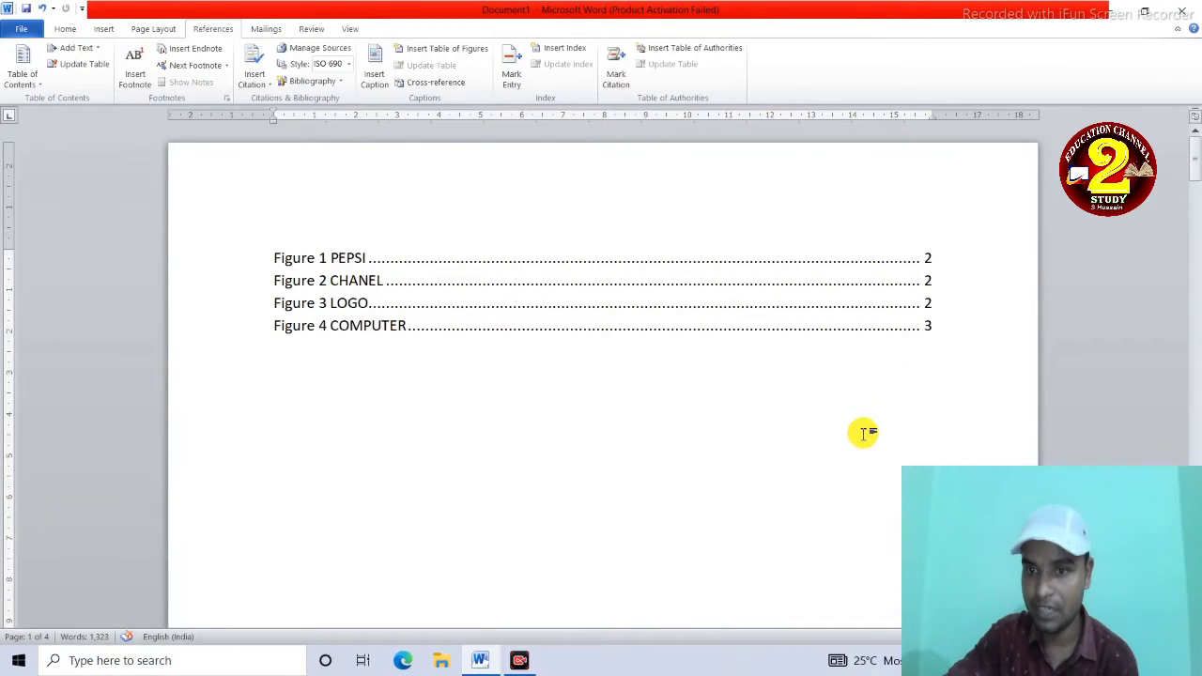
scroll(863, 433, "down", 15)
scroll(814, 410, "up", 5)
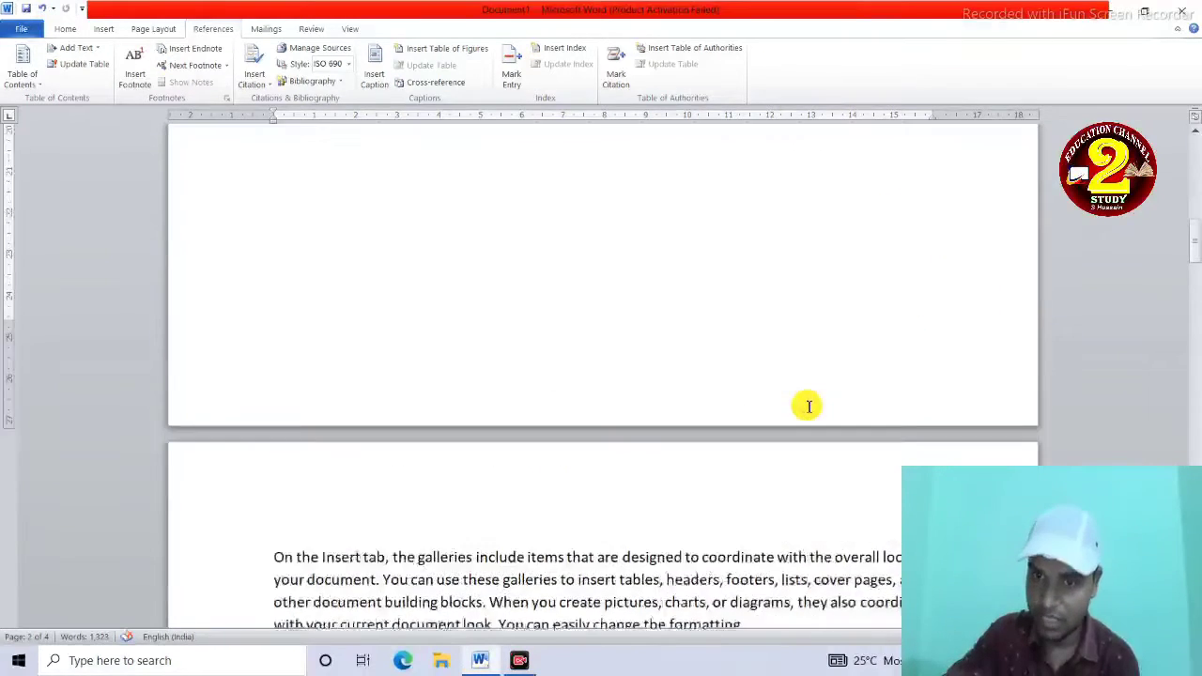
scroll(808, 405, "up", 8)
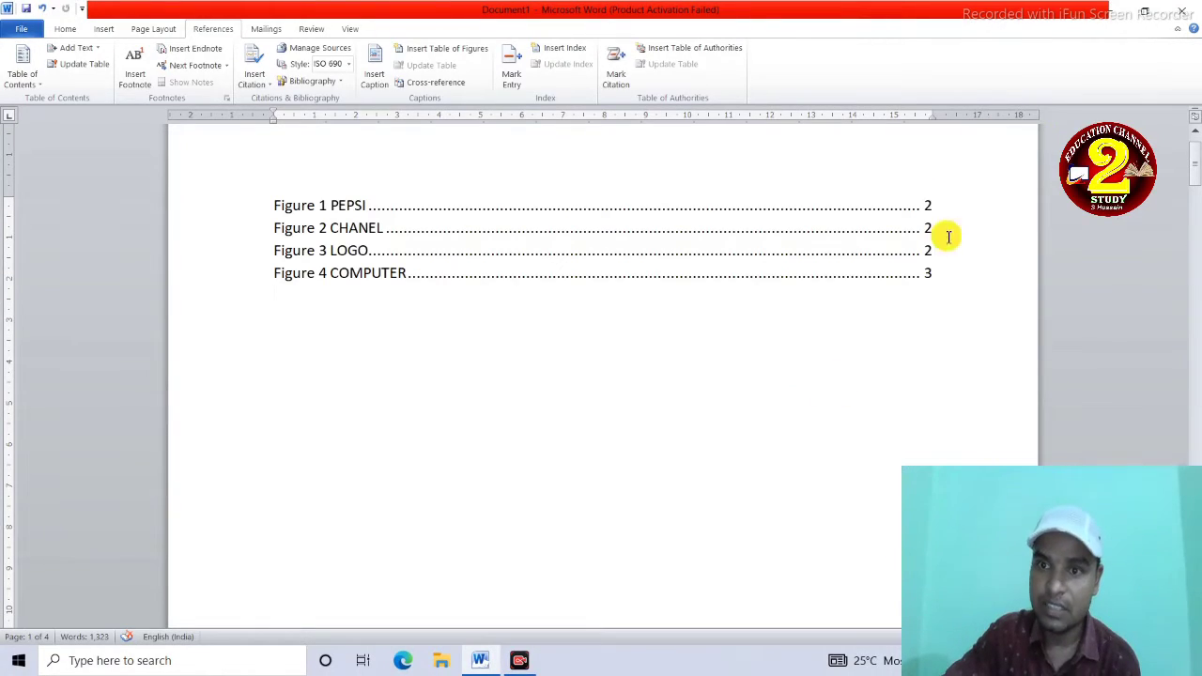
scroll(545, 338, "down", 20)
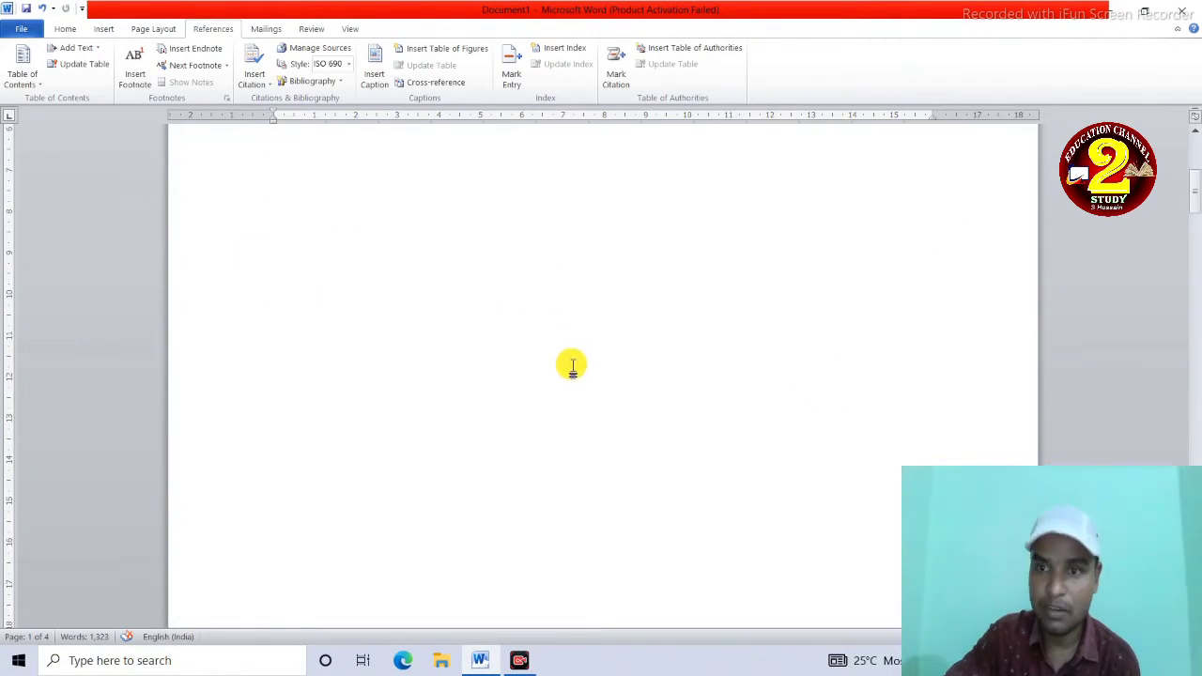
scroll(611, 457, "down", 5)
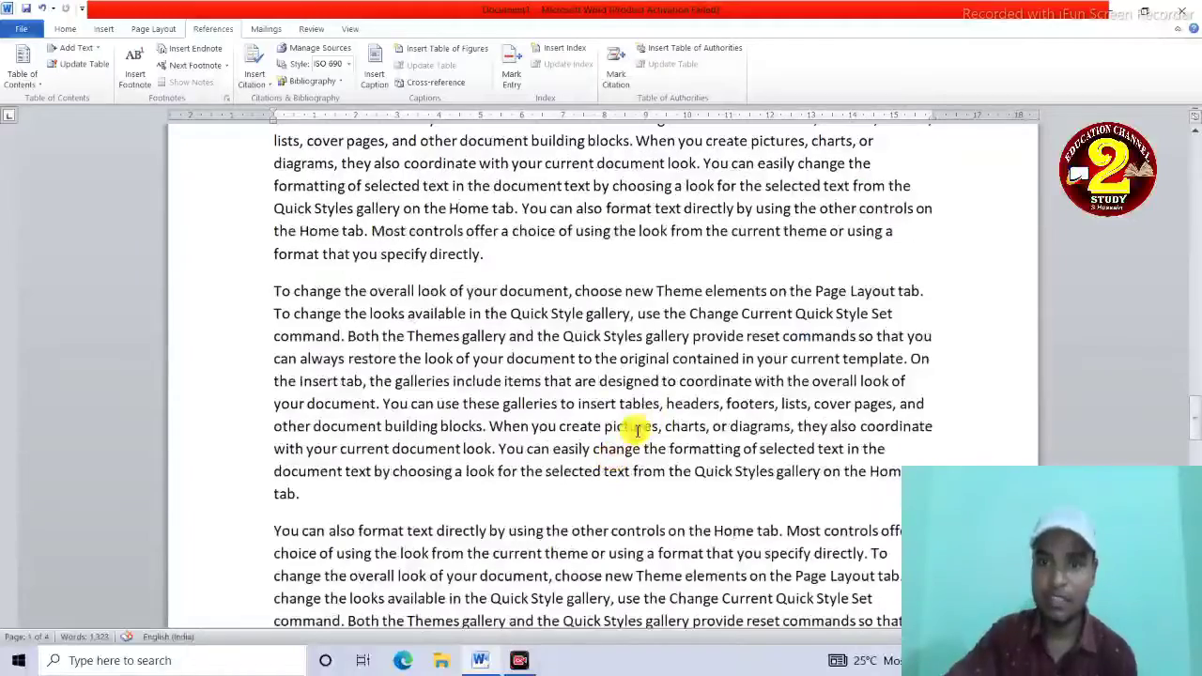
- Draw a star shape in the page 3 paragraph
left_click(104, 28)
left_click(216, 76)
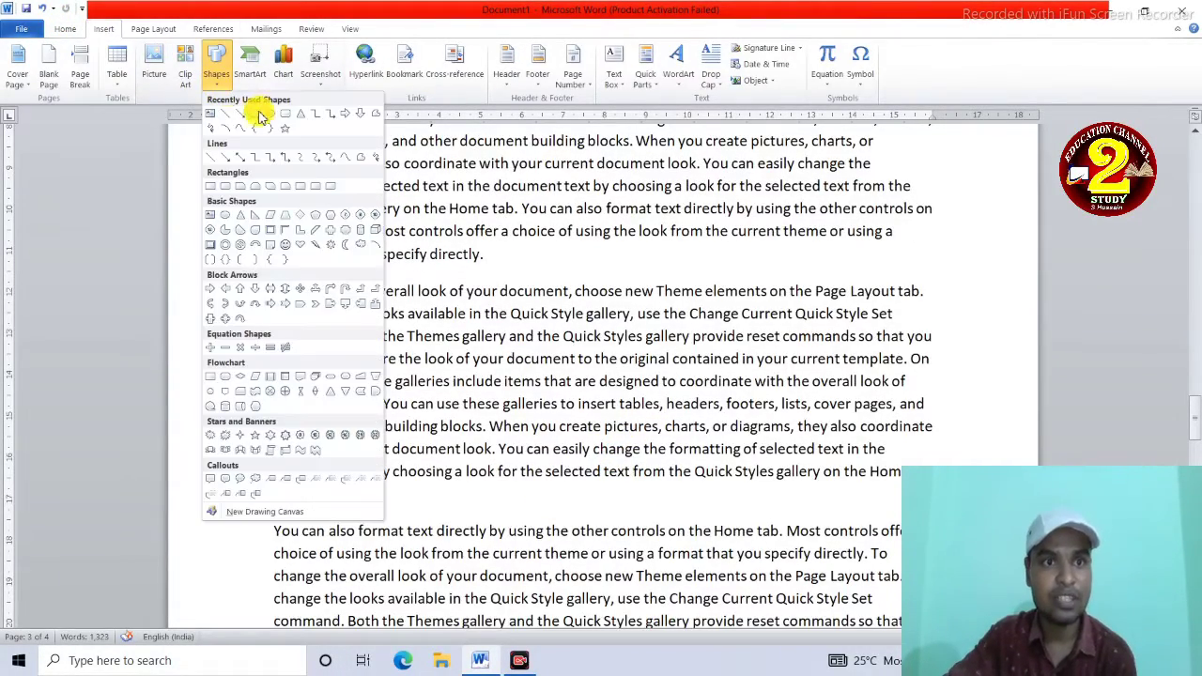
left_click(316, 154)
left_click_drag(431, 439, 543, 537)
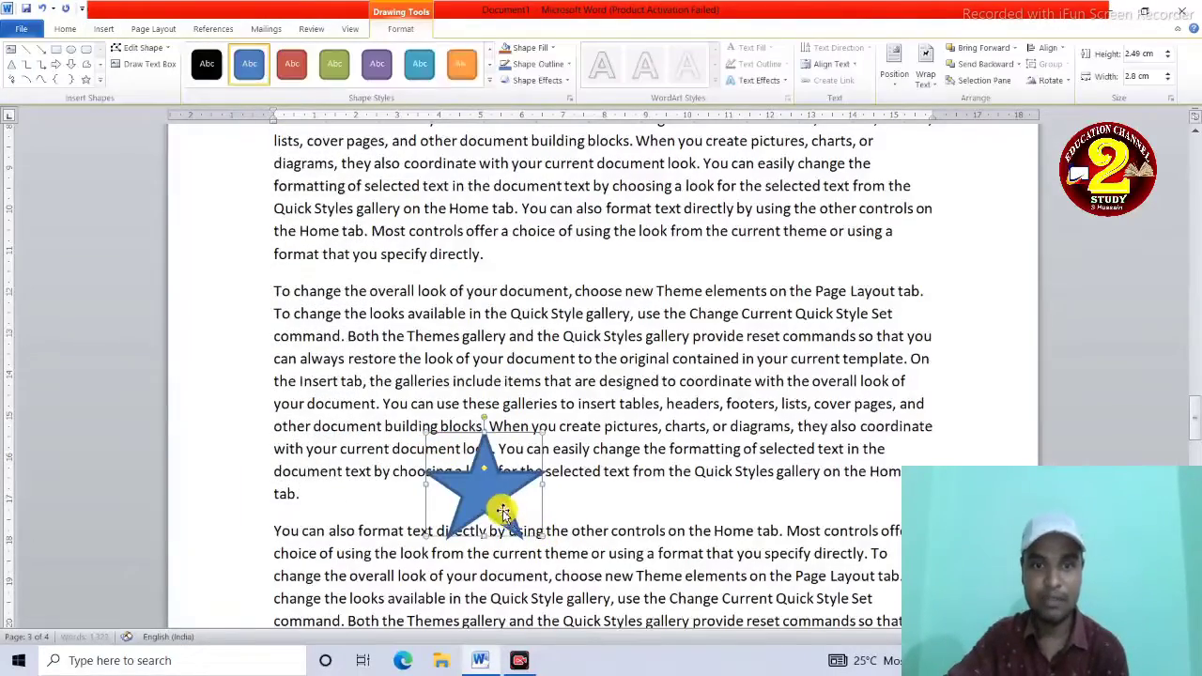
- Caption the star 'Figure 5 STAR'
left_click(213, 28)
left_click(376, 75)
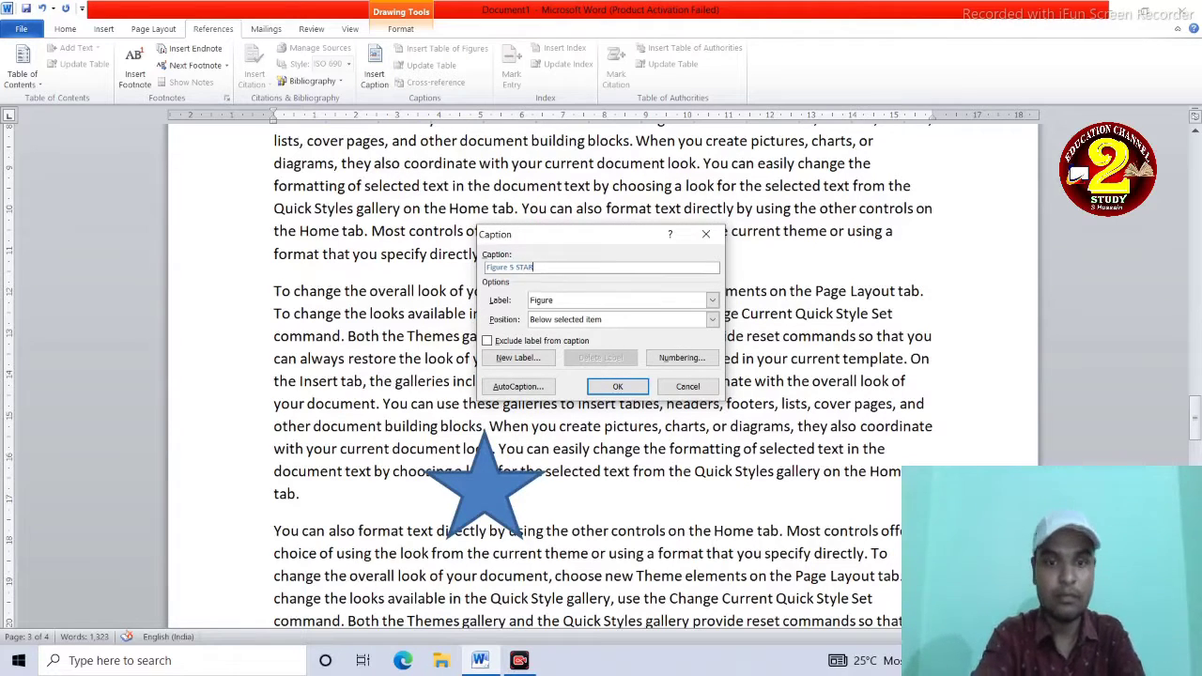
left_click(611, 388)
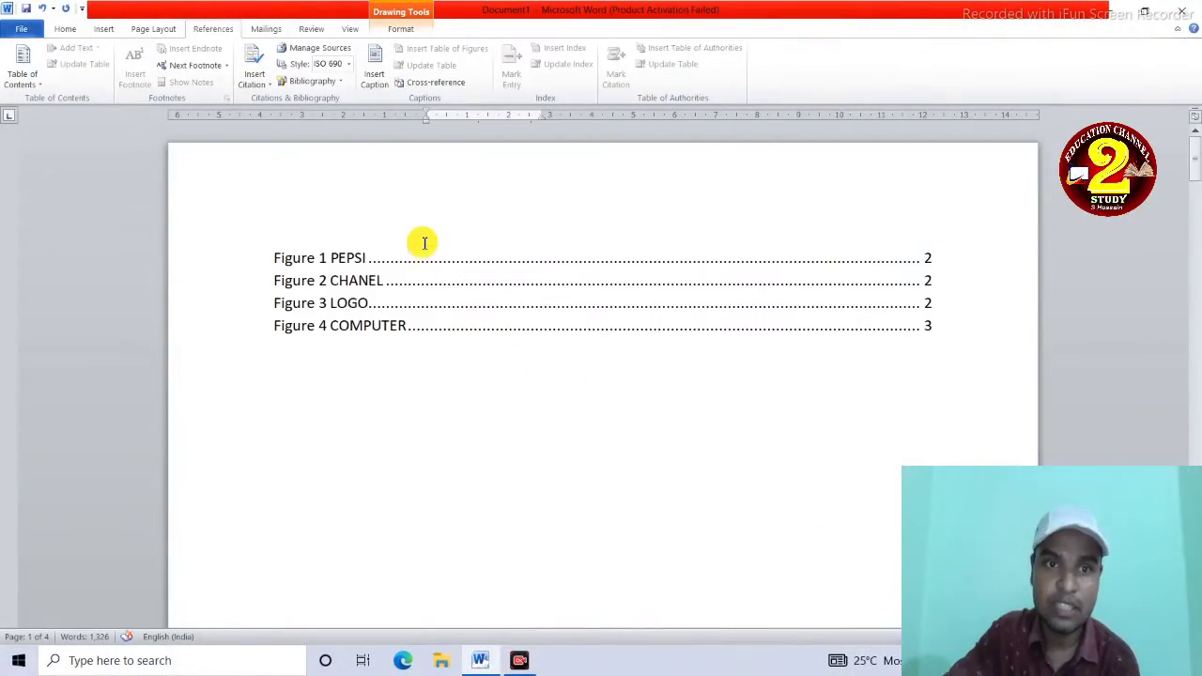
- Update the entire table of figures so it includes Figure 5 STAR on page 3
left_click(425, 246)
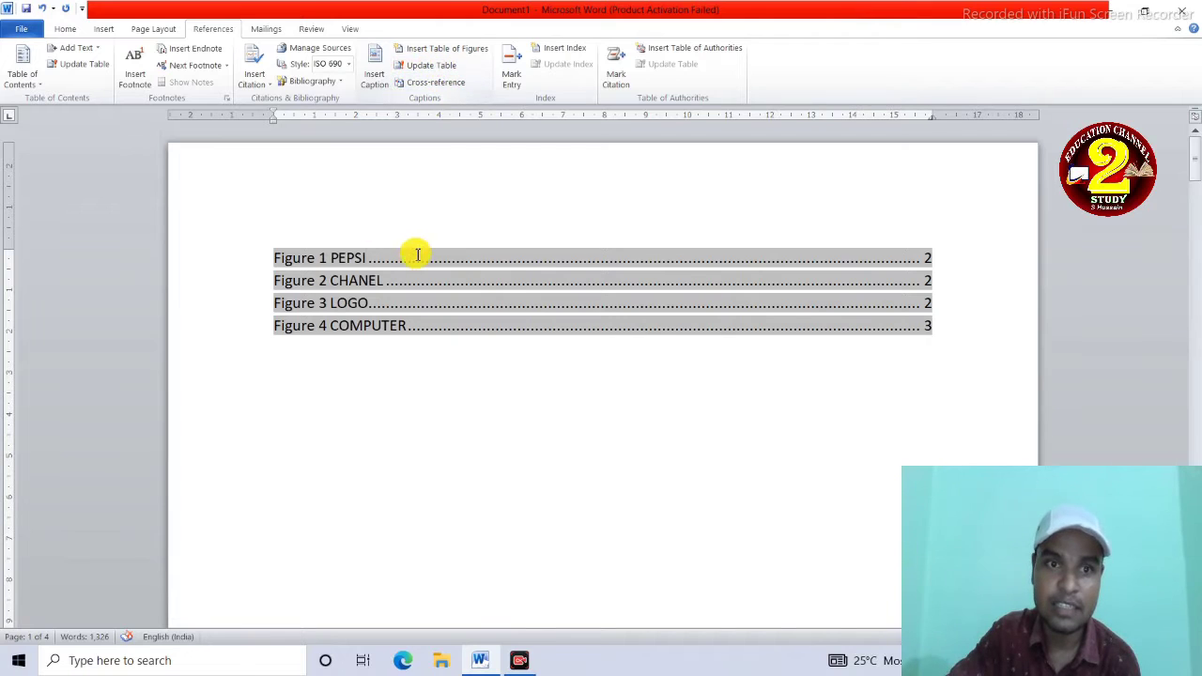
left_click(360, 243)
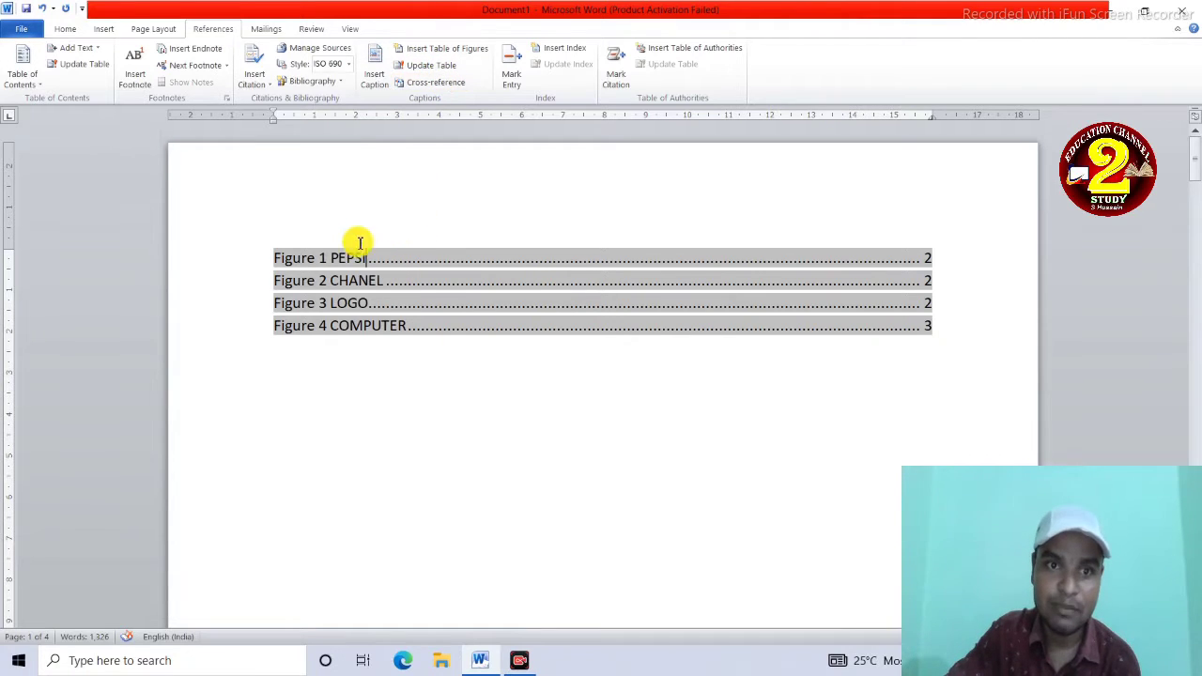
left_click(427, 68)
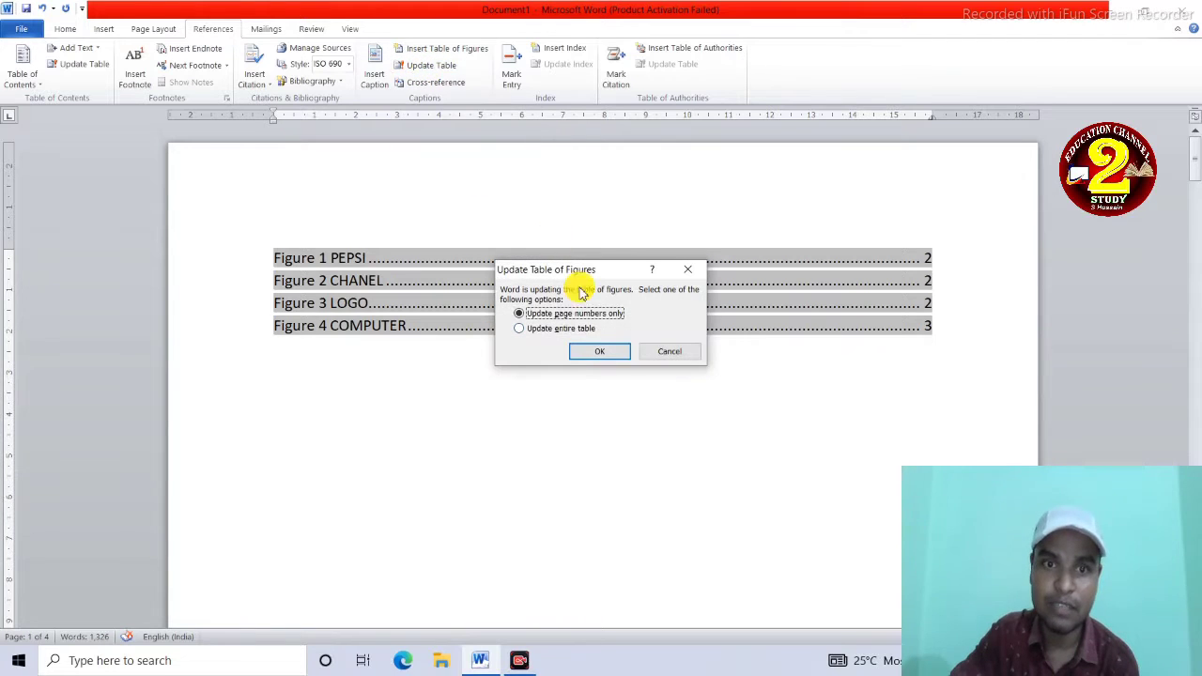
left_click(575, 331)
left_click(592, 350)
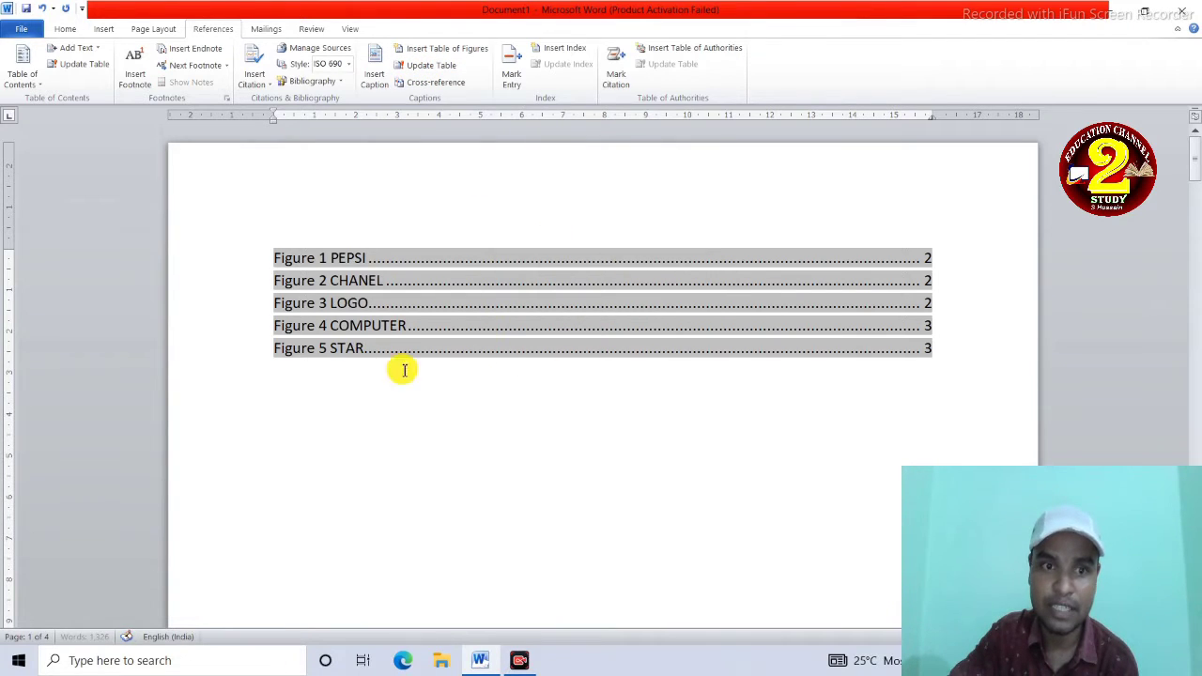
scroll(858, 386, "down", 1)
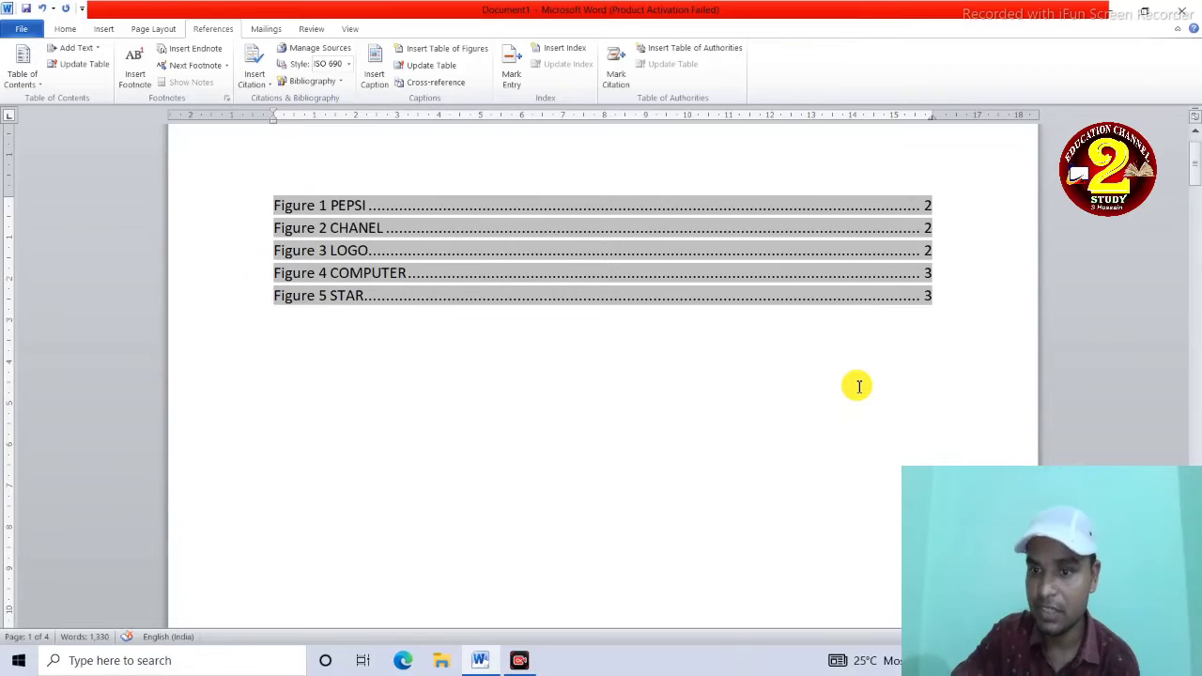
scroll(859, 386, "up", 1)
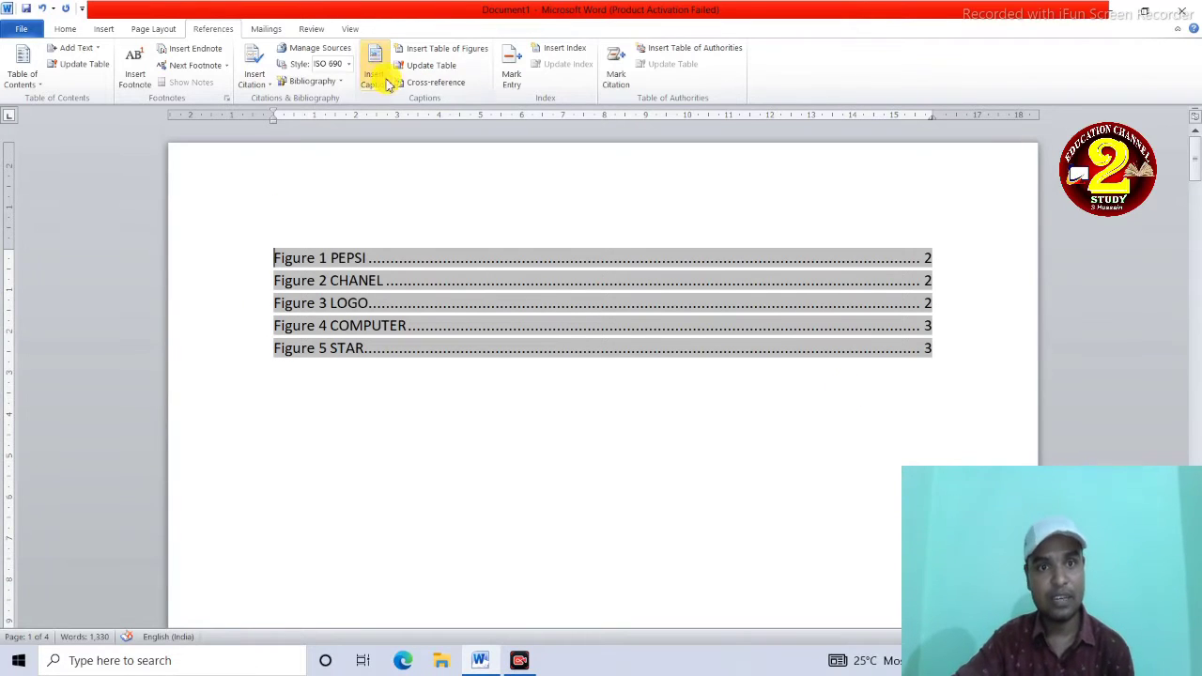